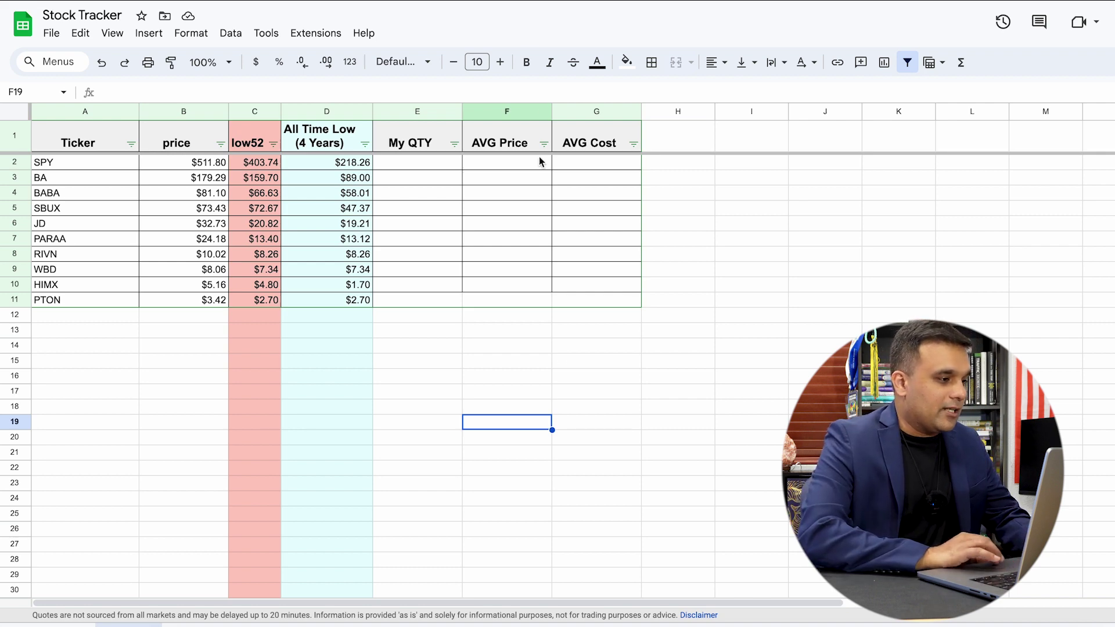
Copy the SPY ticker from the tracker, switch to Robinhood, dismiss the stock lending offer and open the SPDR S&P 500 ETF page
click(113, 170)
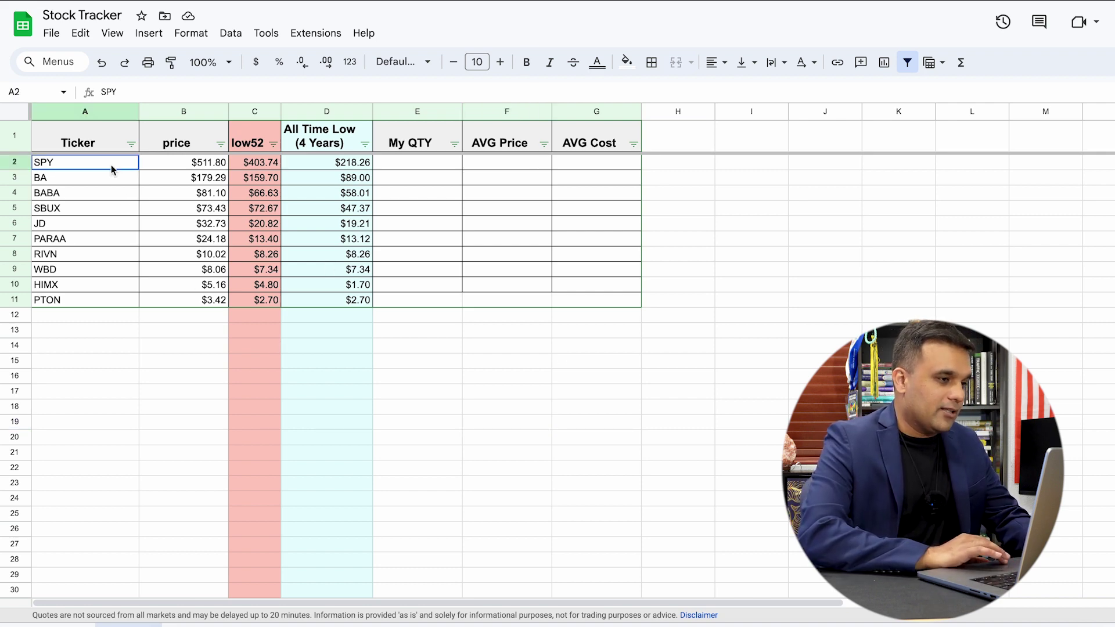
key(ctrl+c)
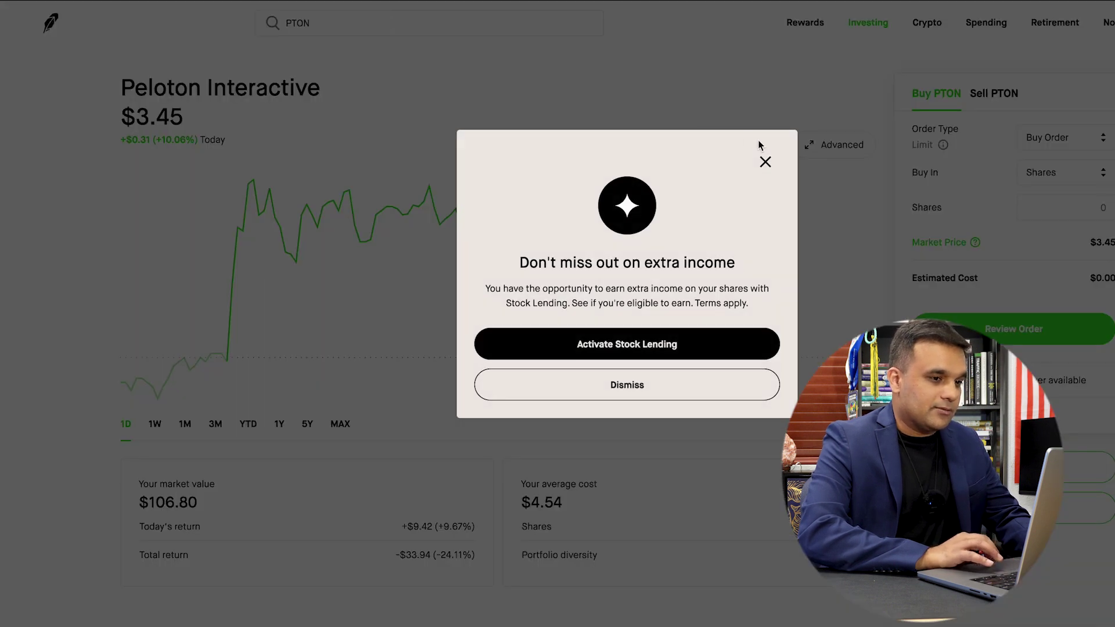
click(765, 168)
click(469, 30)
key(ctrl+a)
key(ctrl+v)
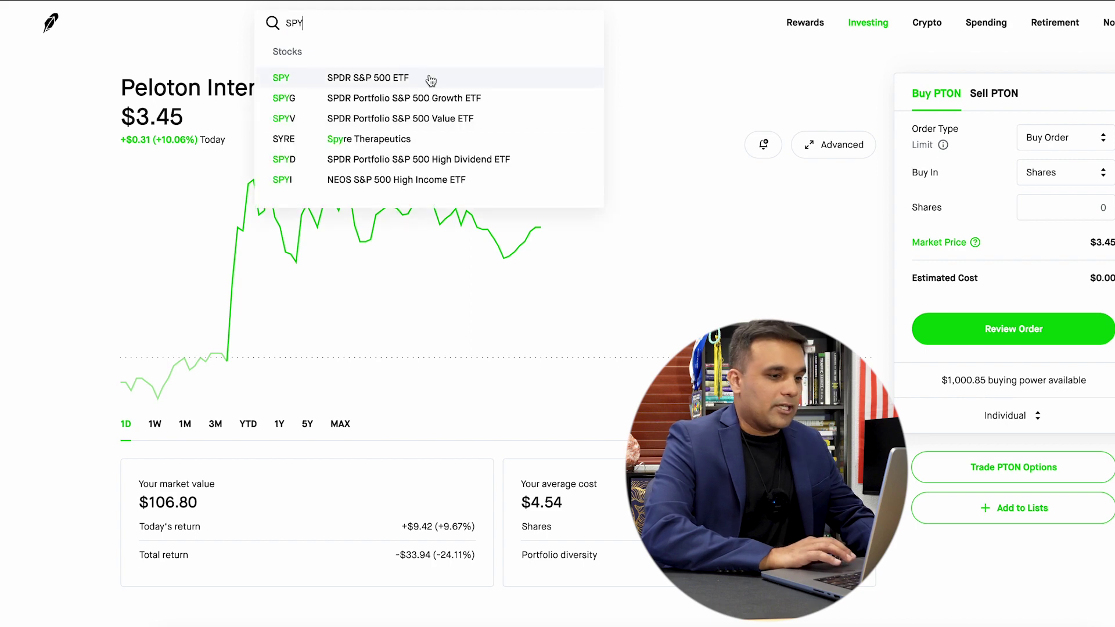
click(432, 78)
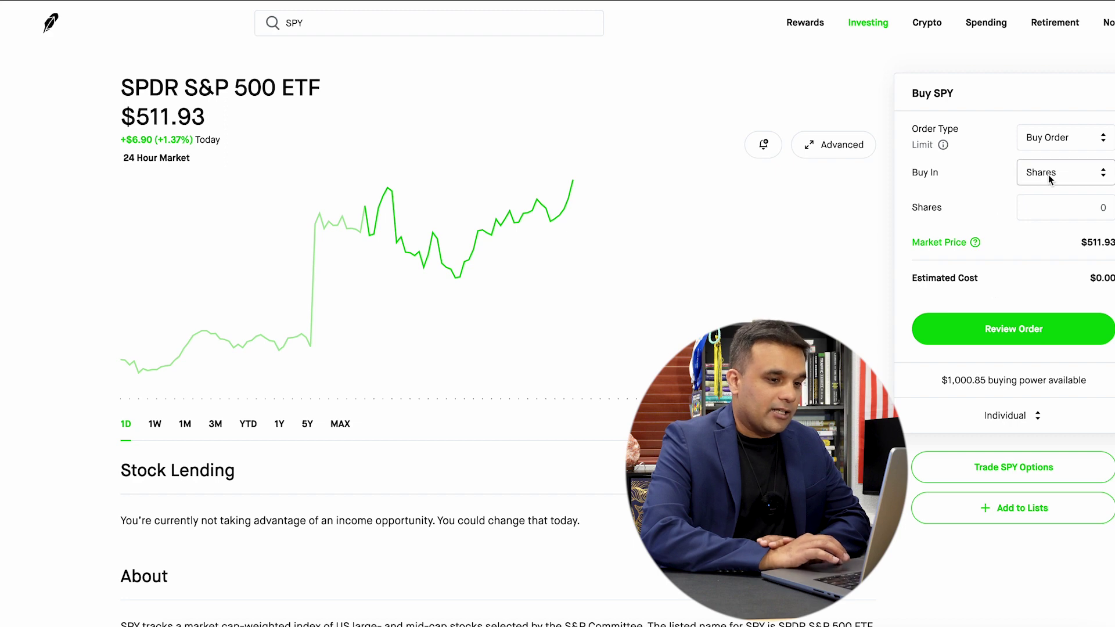
Buy 1 share of SPY, submitting the reviewed order and closing the purchase summary
click(1058, 204)
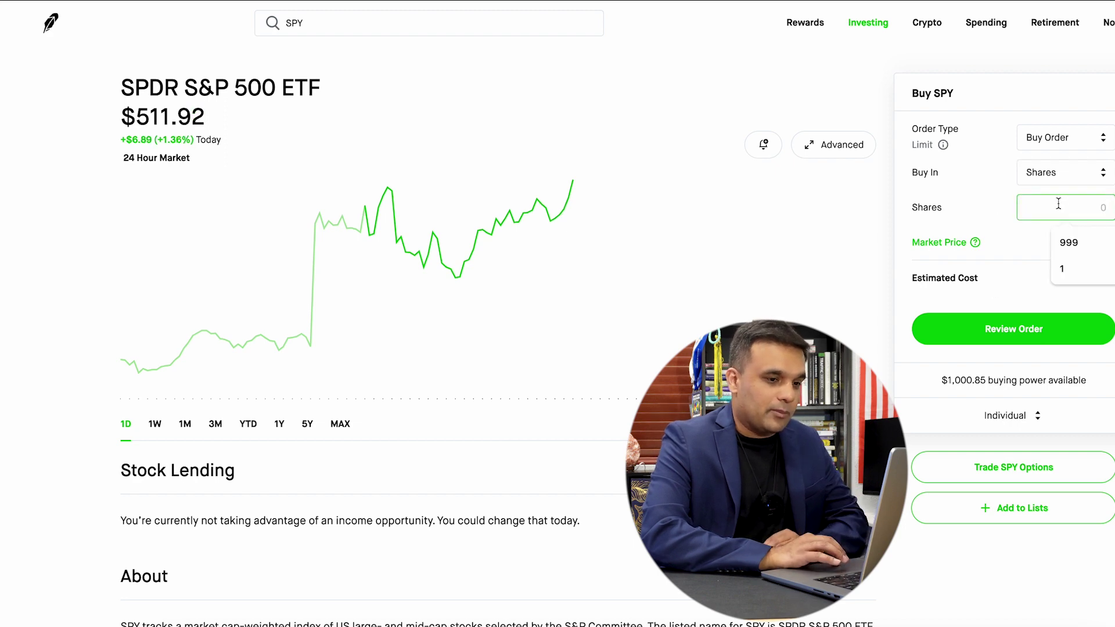
text(1)
key(Tab)
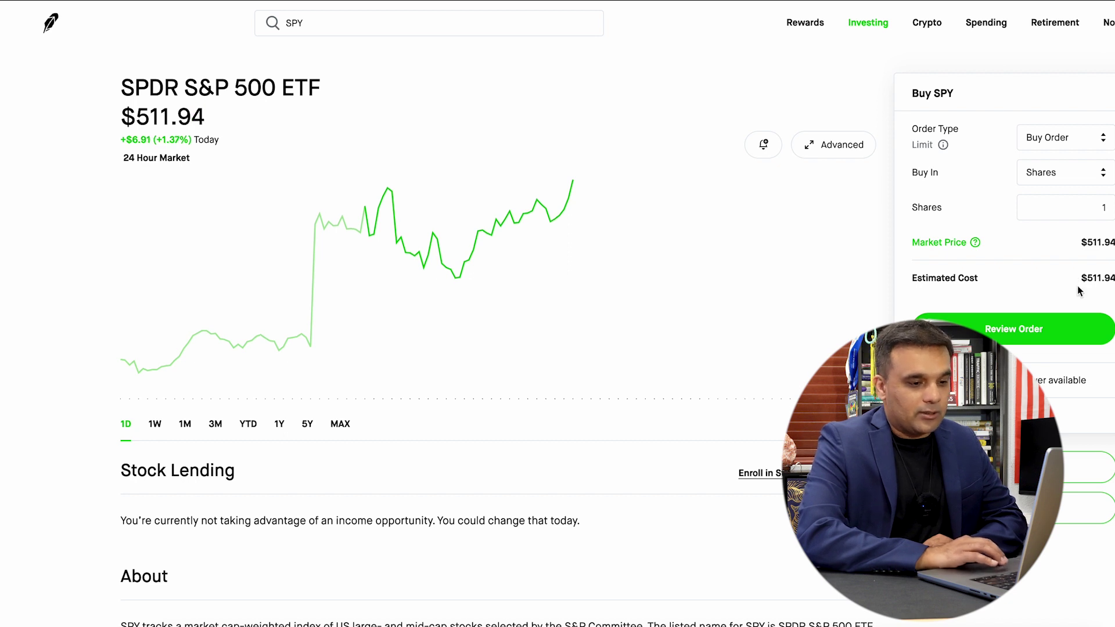
click(1034, 339)
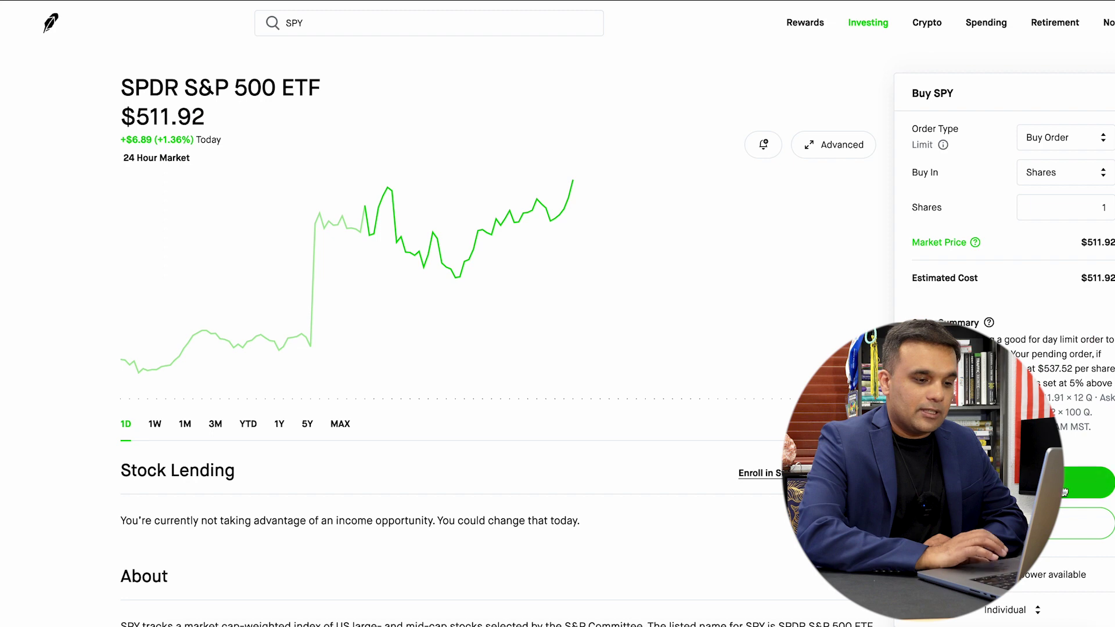
click(1063, 492)
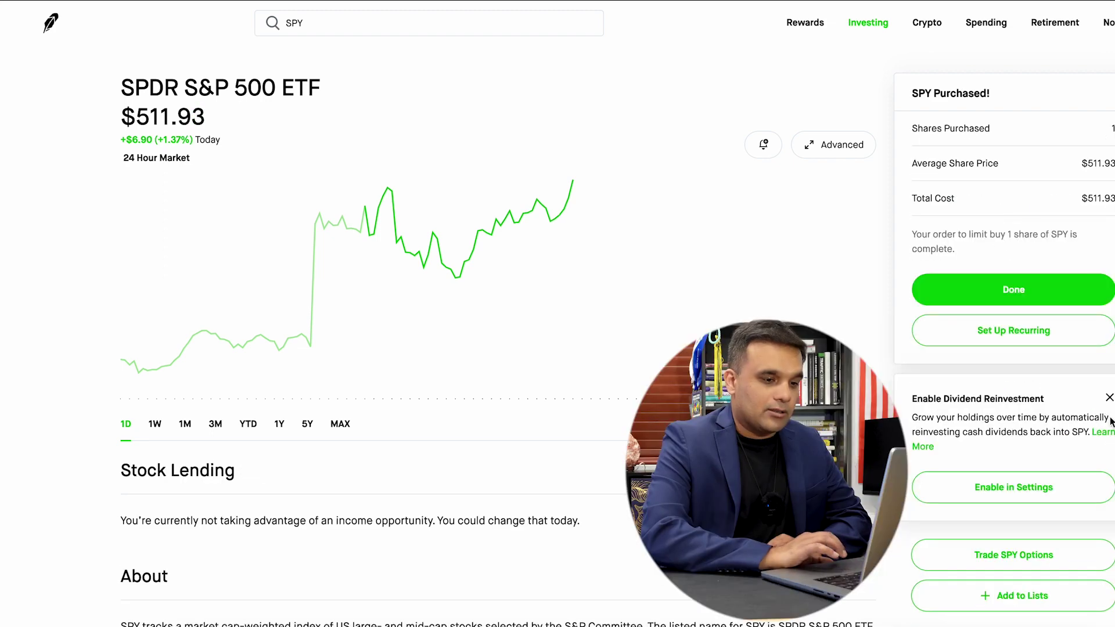
click(1082, 302)
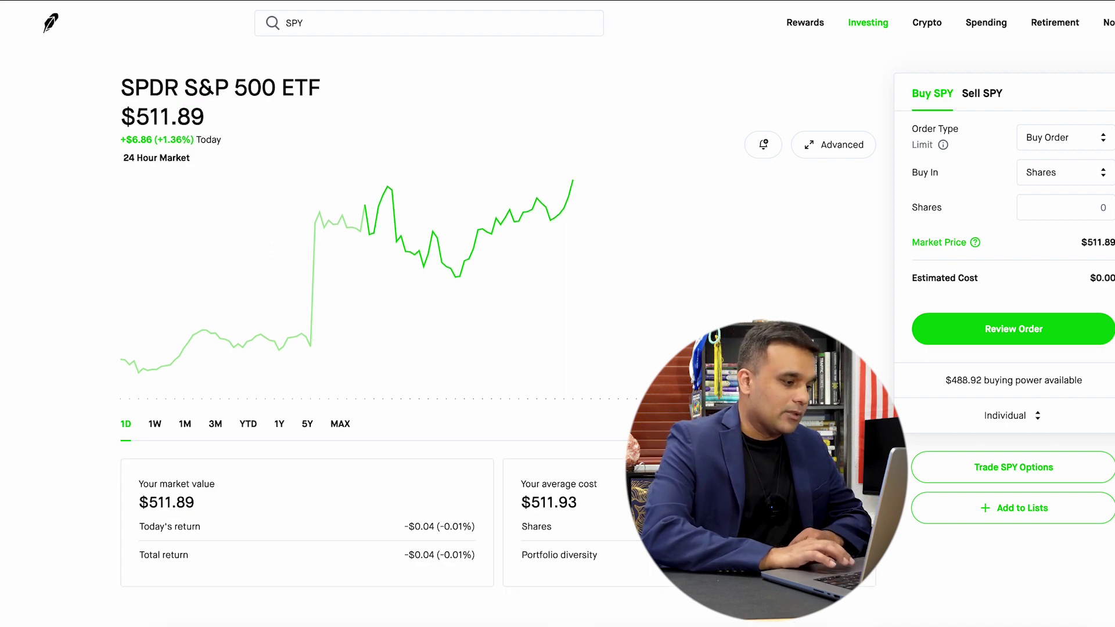
Expand the SPY limit buy in the page's History section and copy its limit price
scroll(596, 199, down, 12)
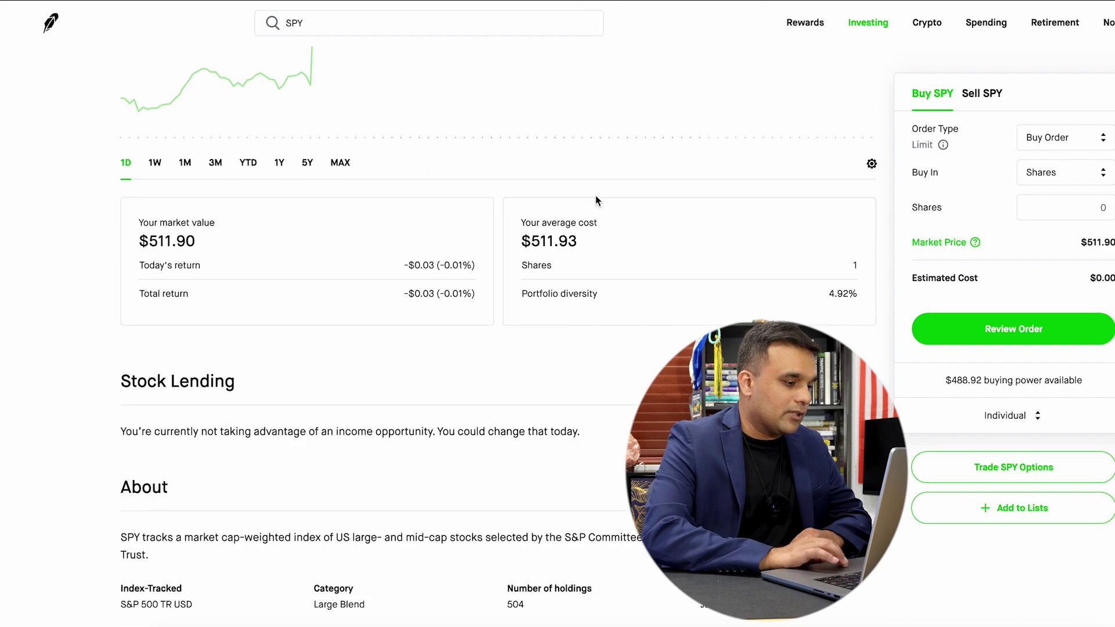
scroll(596, 200, down, 15)
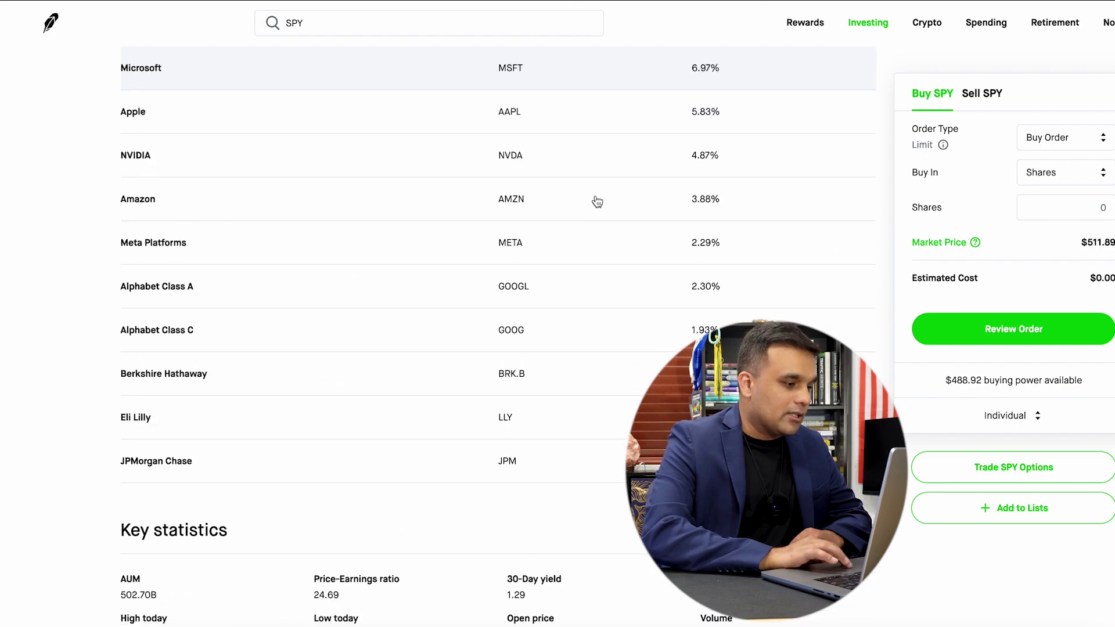
scroll(597, 201, down, 3)
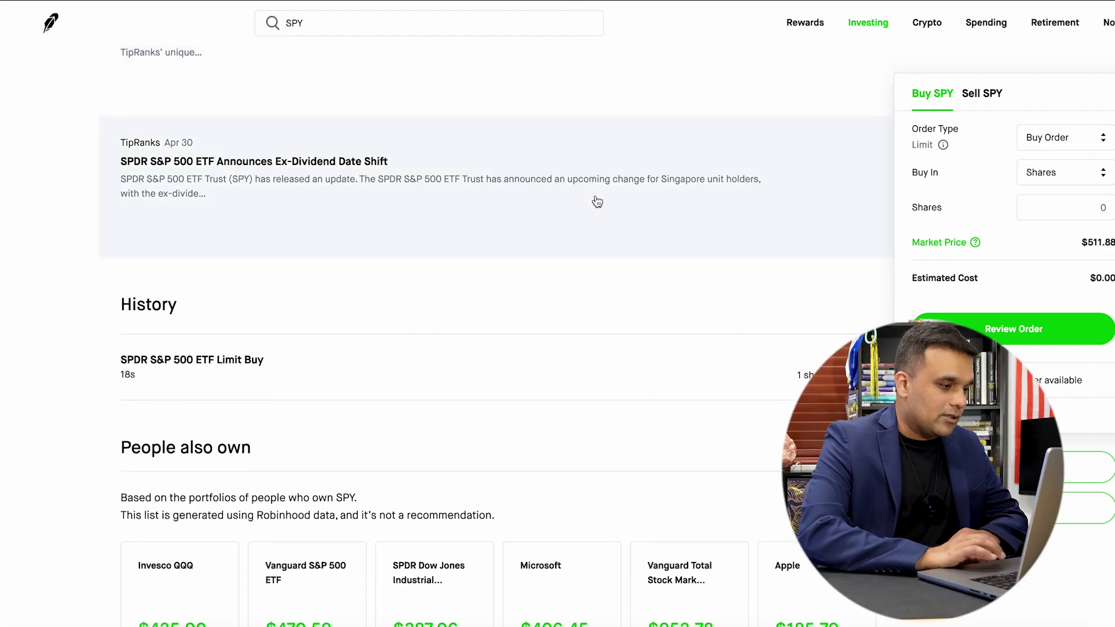
click(505, 396)
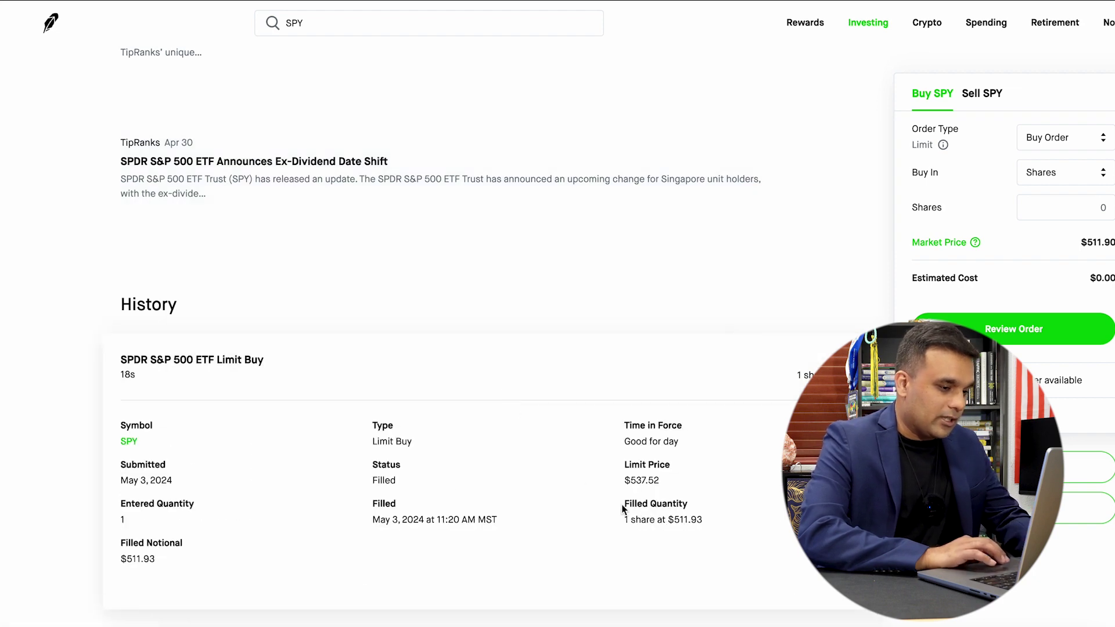
drag(667, 479, 620, 480)
key(ctrl+c)
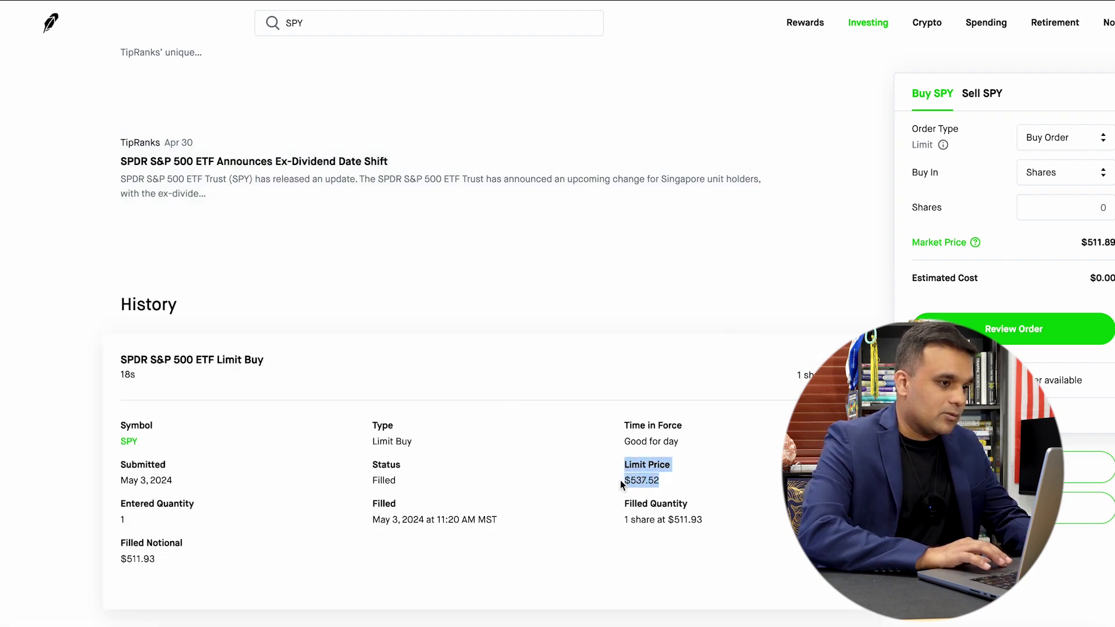
Switch to the Stock Tracker sheet and paste the copied price as SPY's AVG Price, keeping only $537.52
key(ctrl+Tab)
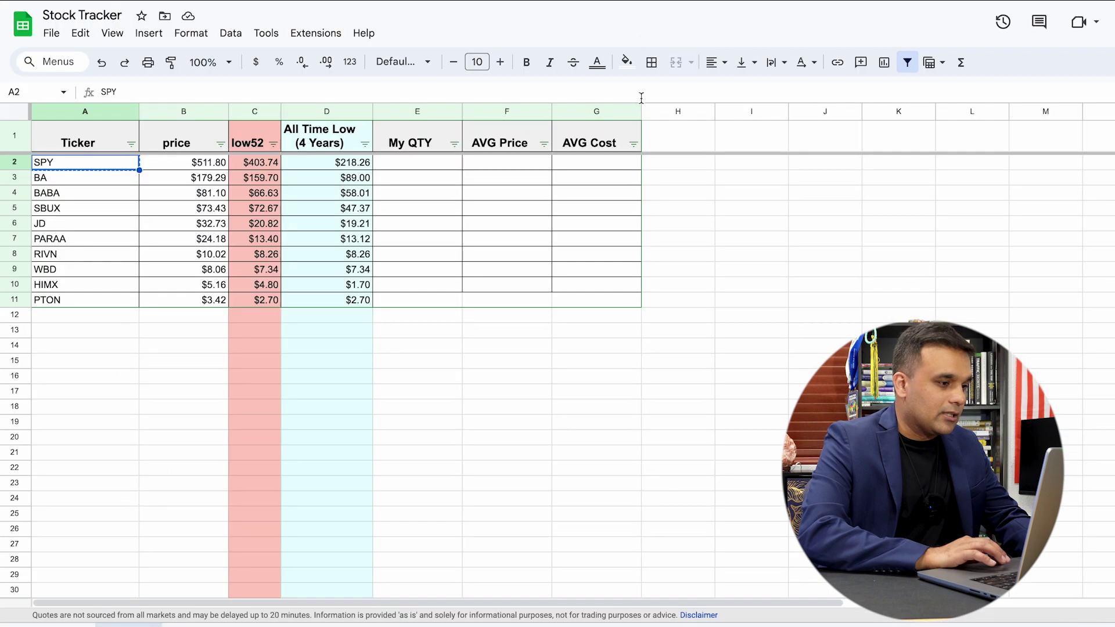
double_click(504, 168)
key(ctrl+v)
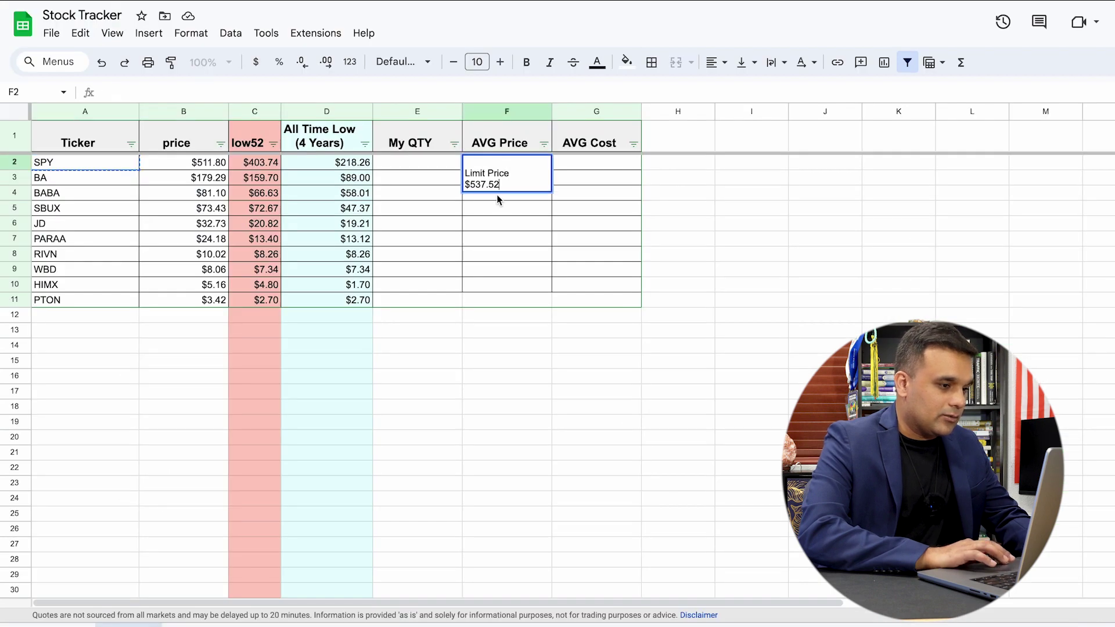
triple_click(517, 167)
key(BackSpace)
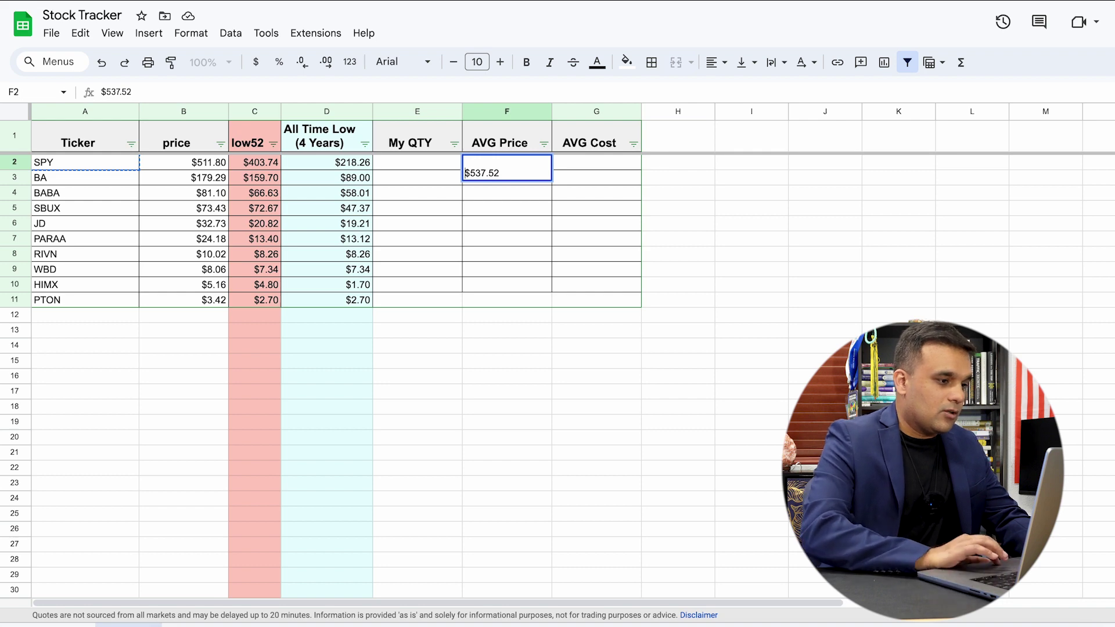
key(Return)
Enter 1 as SPY's My QTY and calculate its AVG Cost in G2 with =E2*F2
click(441, 165)
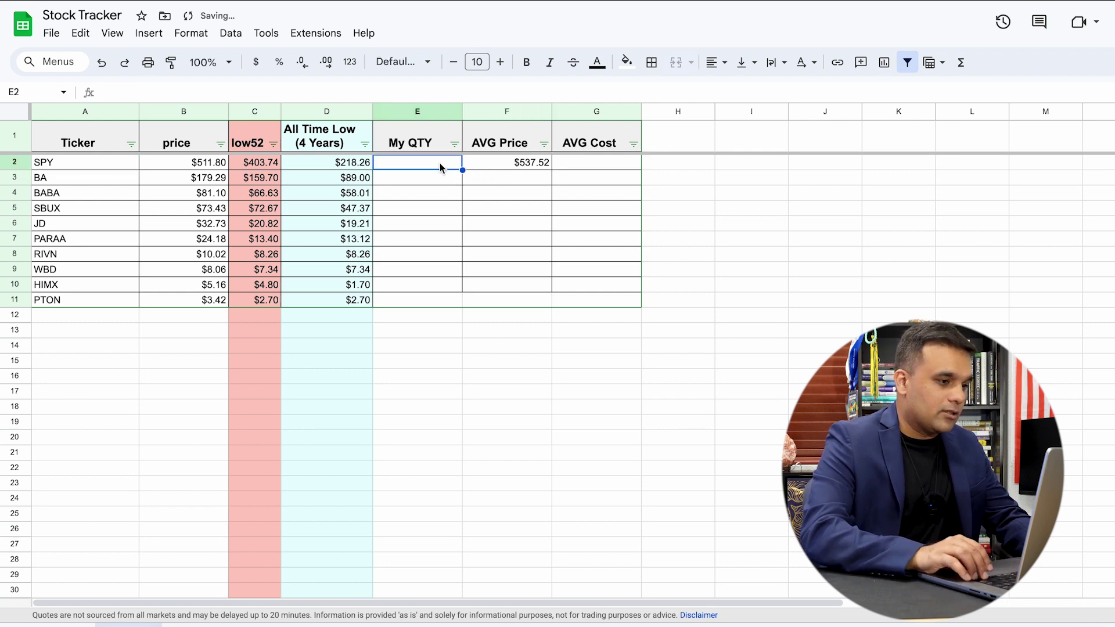
text(1)
key(Return)
key(Up)
key(Right)
key(Right)
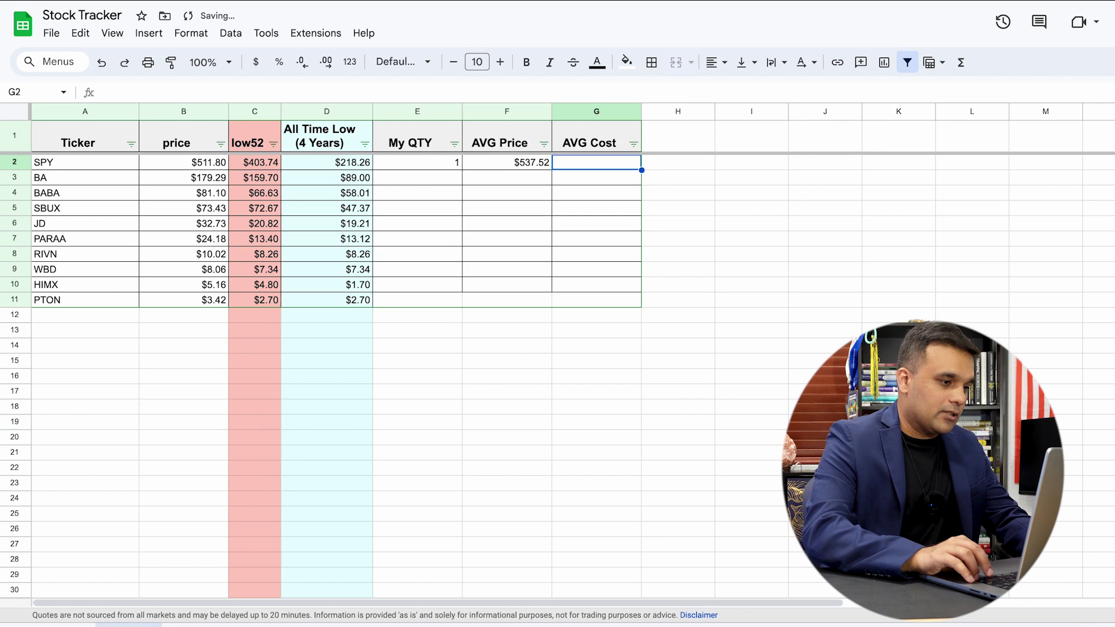
text(=E2*F2)
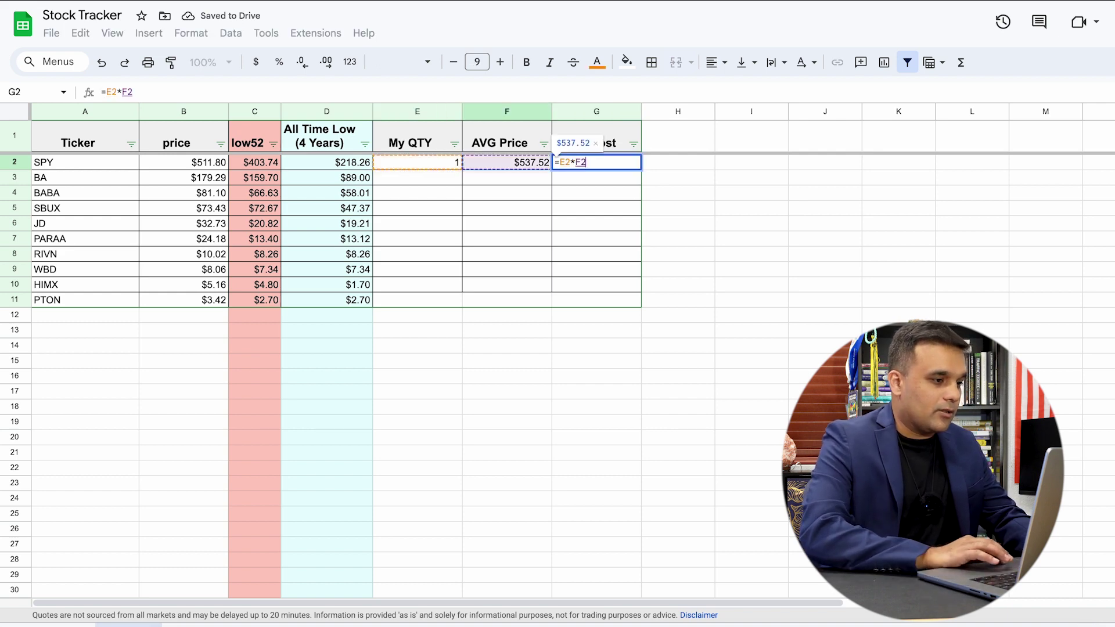
key(Return)
click(416, 180)
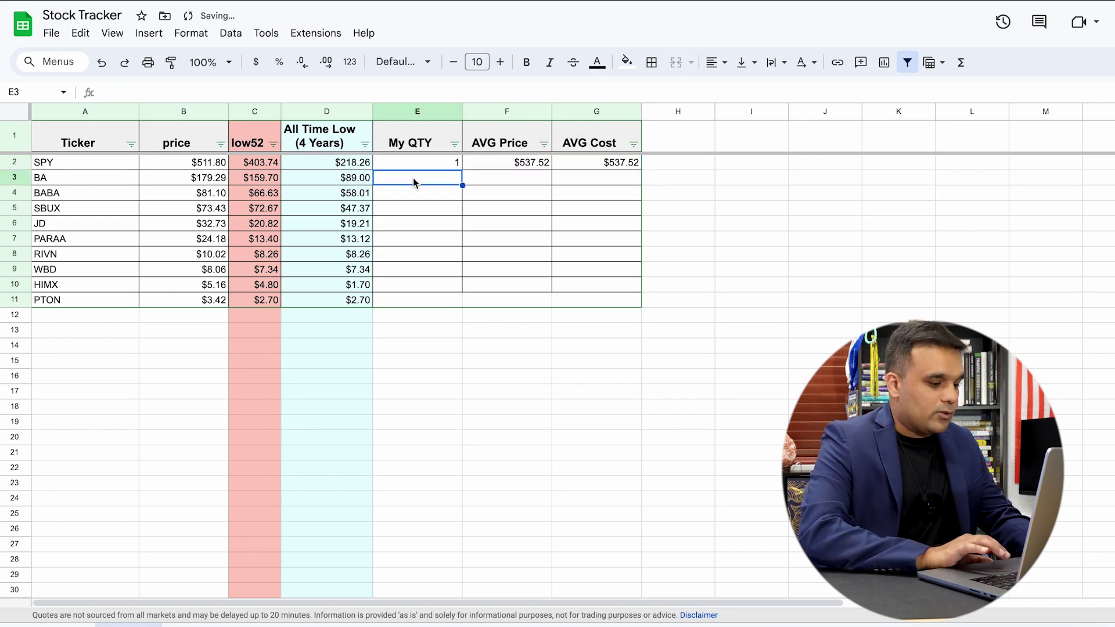
Copy the BA ticker from the tracker, switch to Robinhood, search for it and open the Boeing page
click(129, 184)
key(super+c)
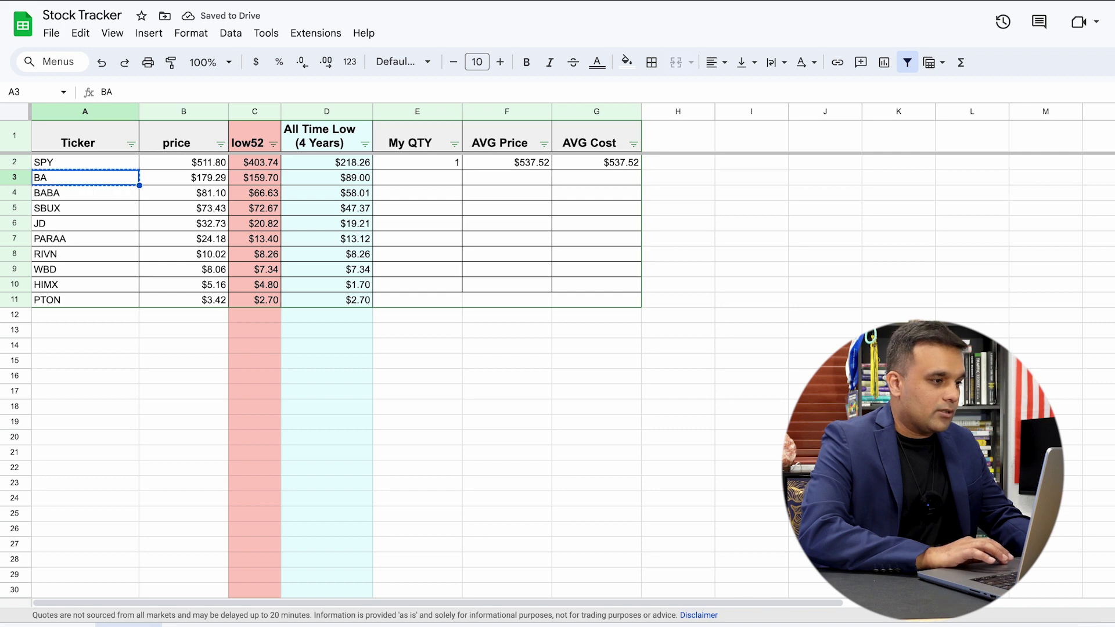
key(super+Tab)
click(388, 24)
key(super+v)
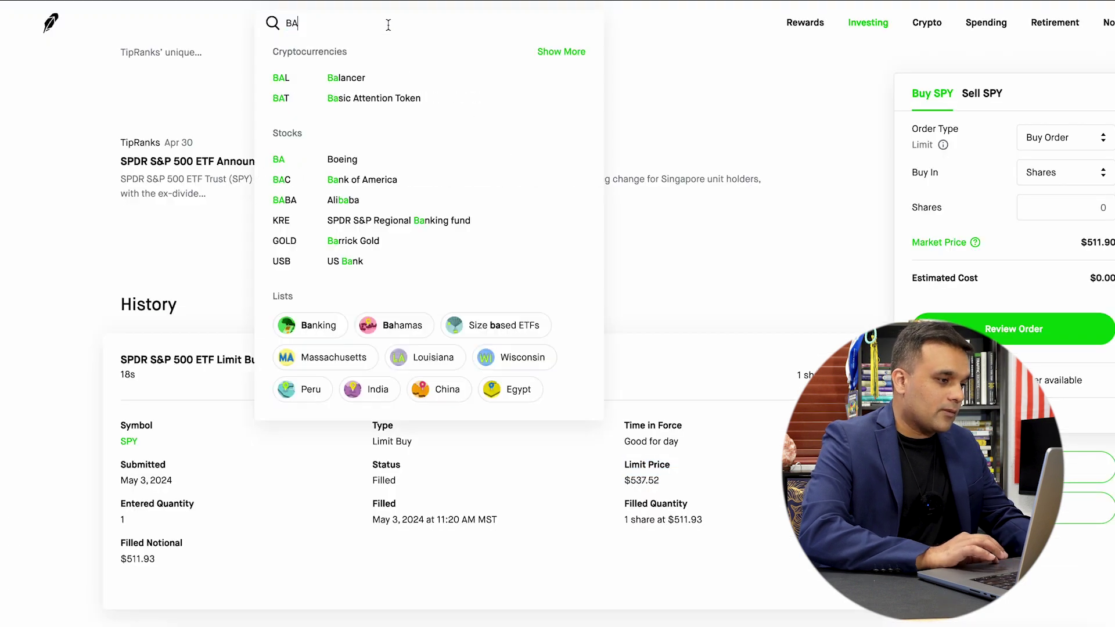
click(391, 161)
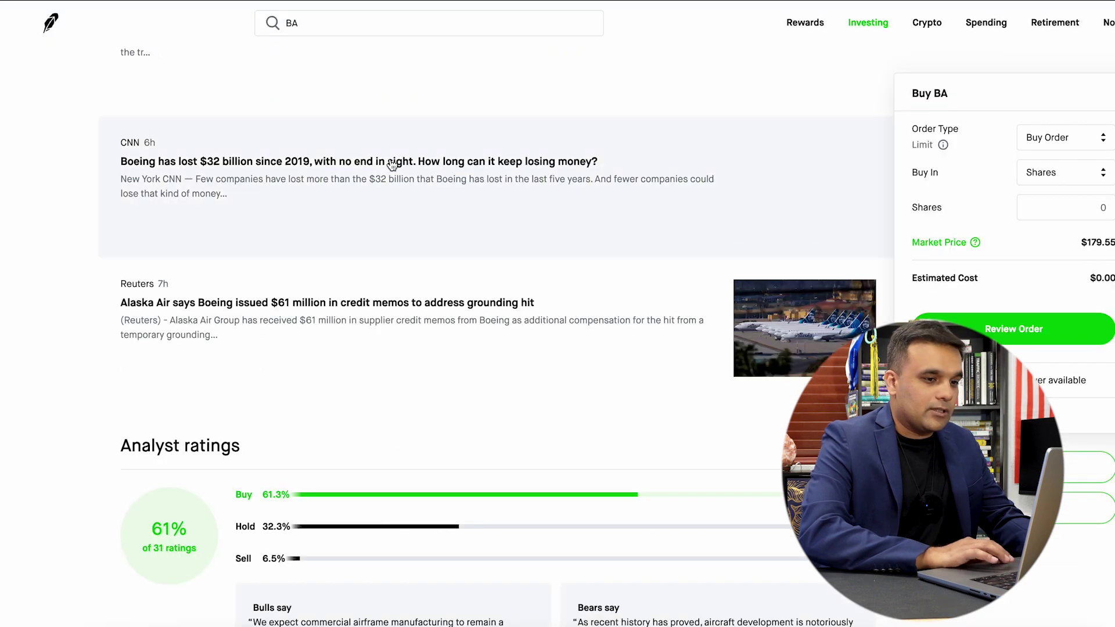
Buy 1 share of Boeing with the order set in shares, submit it and close the purchase summary
scroll(546, 198, up, 10)
click(1057, 175)
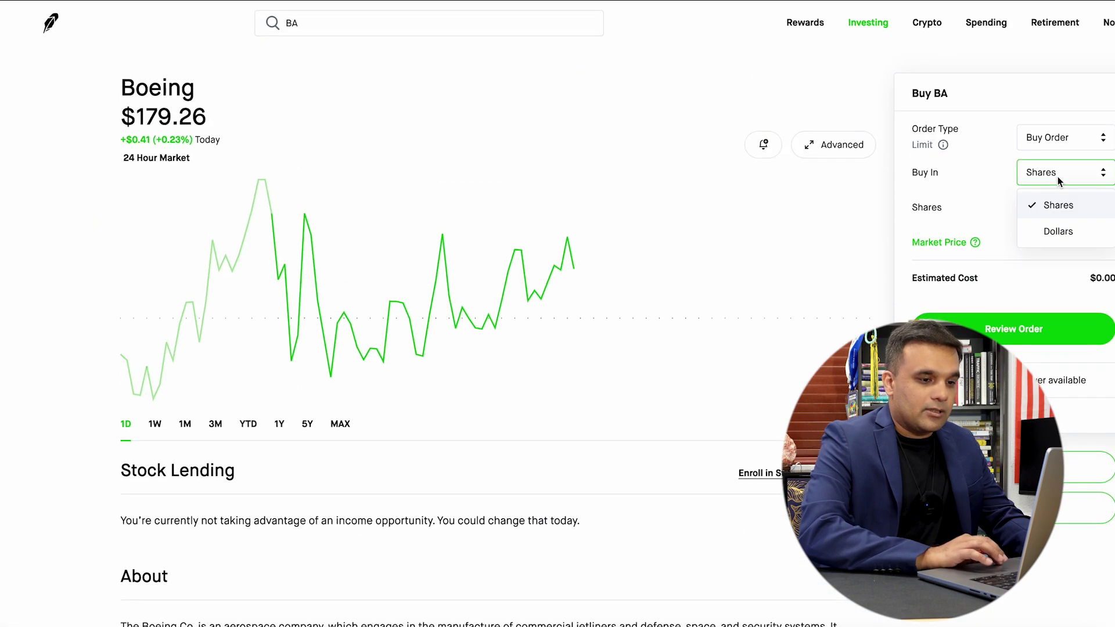
click(1058, 207)
click(1058, 207)
text(1)
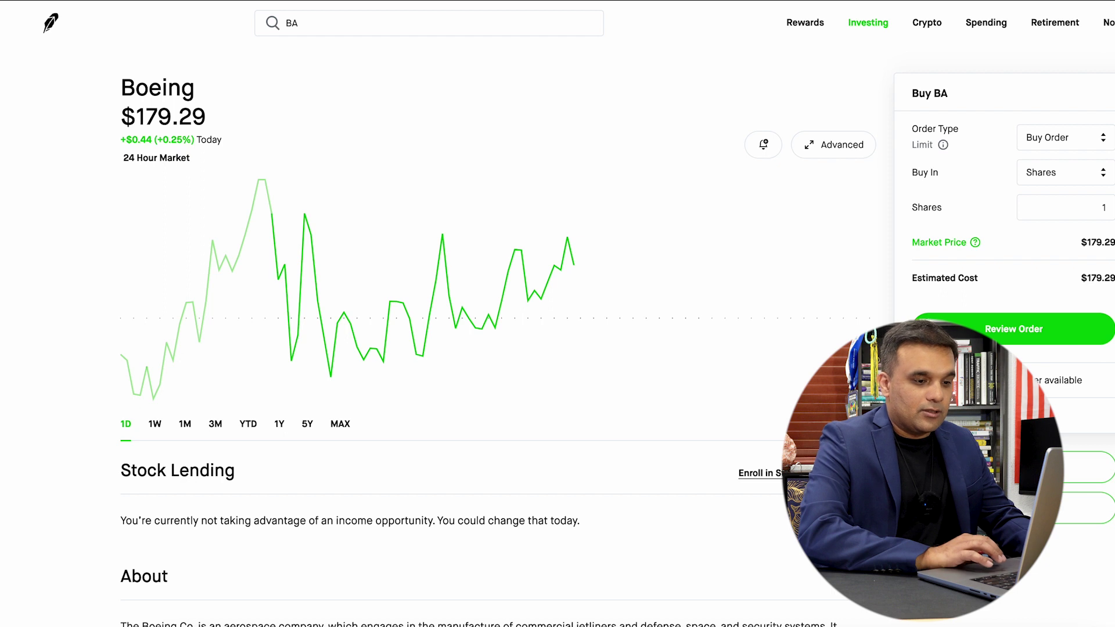
click(1047, 344)
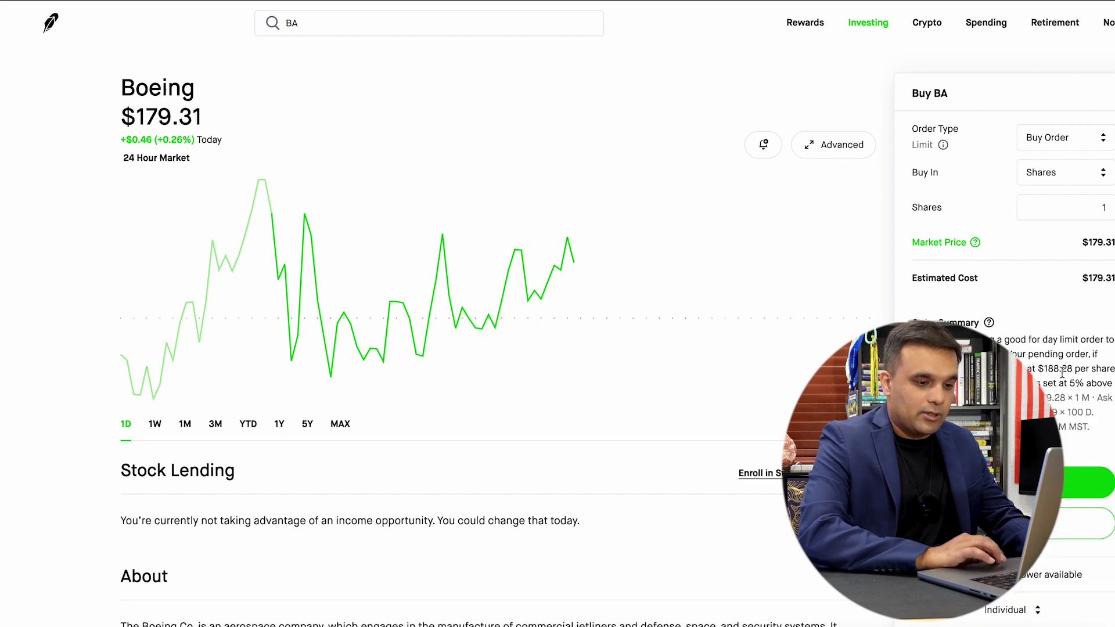
scroll(1063, 430, down, 2)
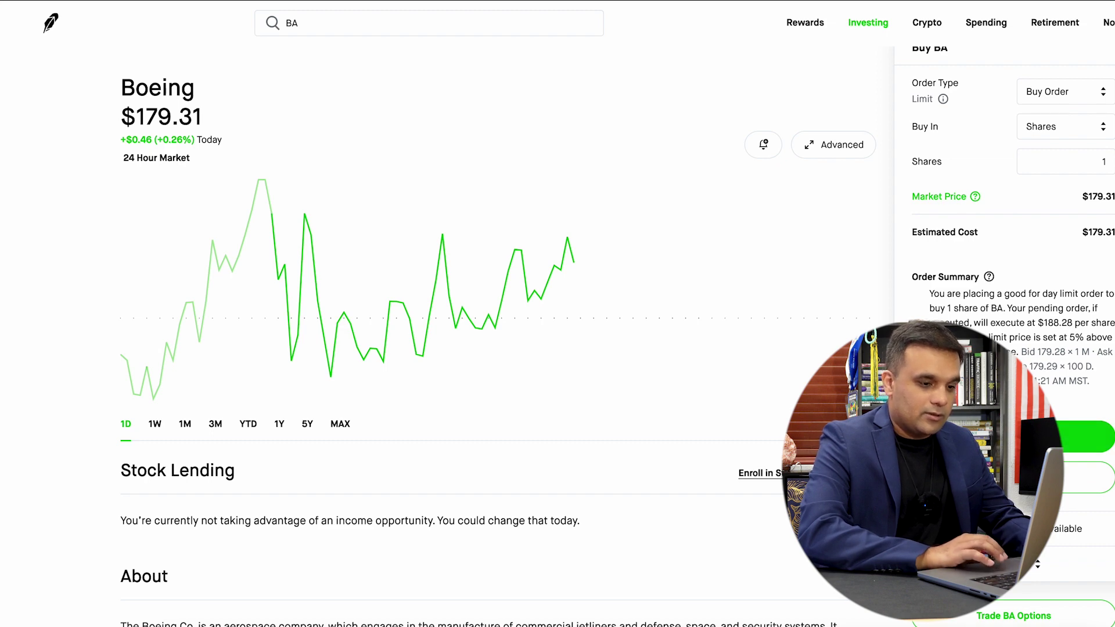
click(1082, 437)
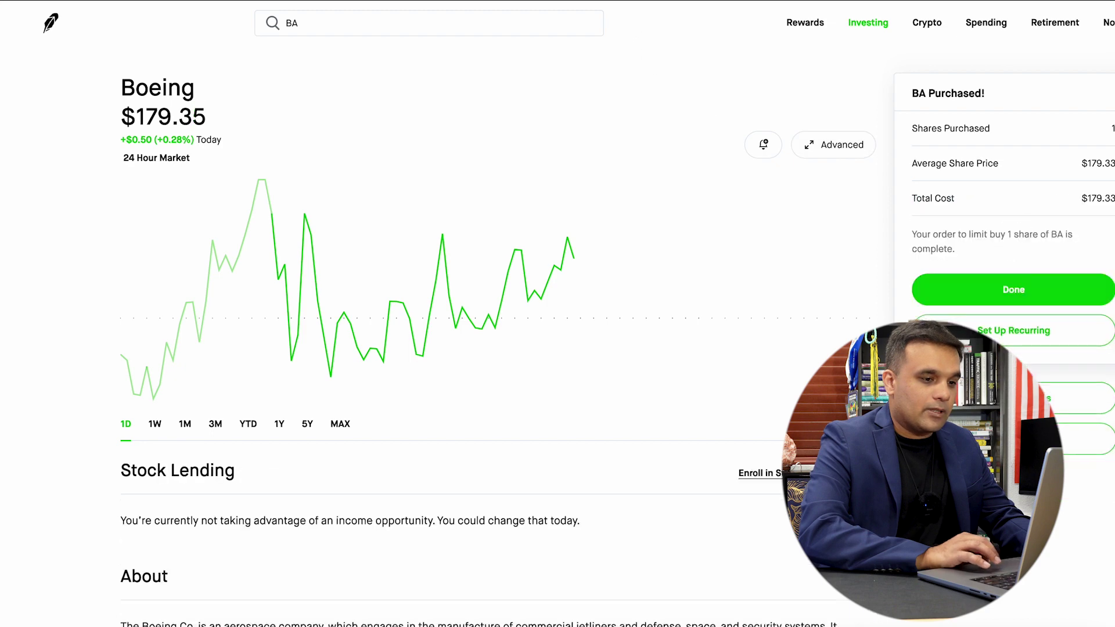
triple_click(1096, 195)
double_click(1090, 200)
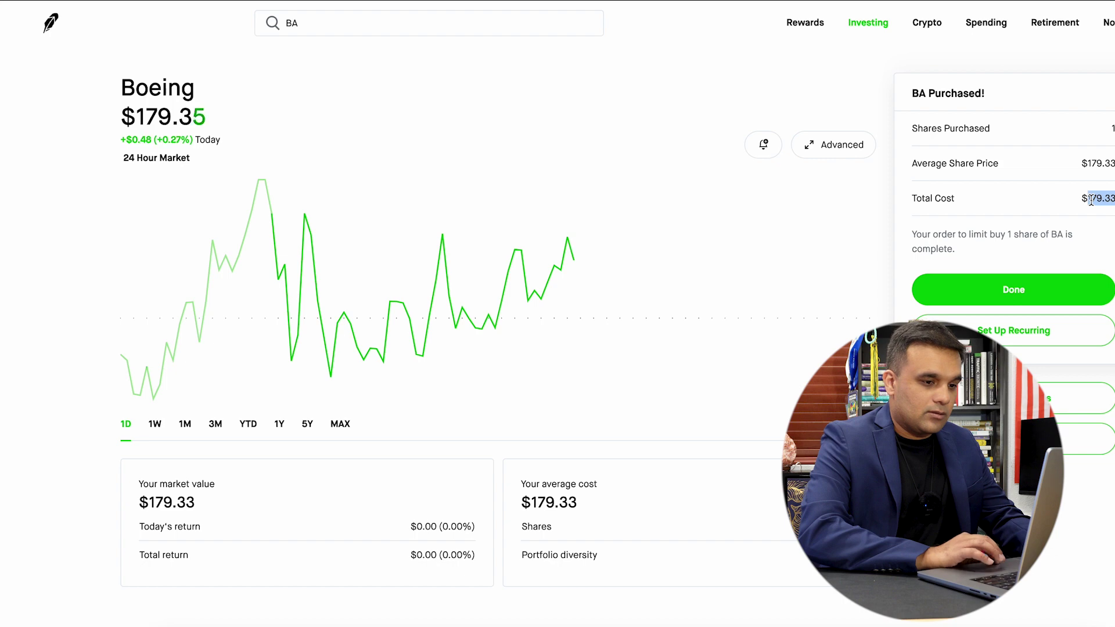
click(1039, 289)
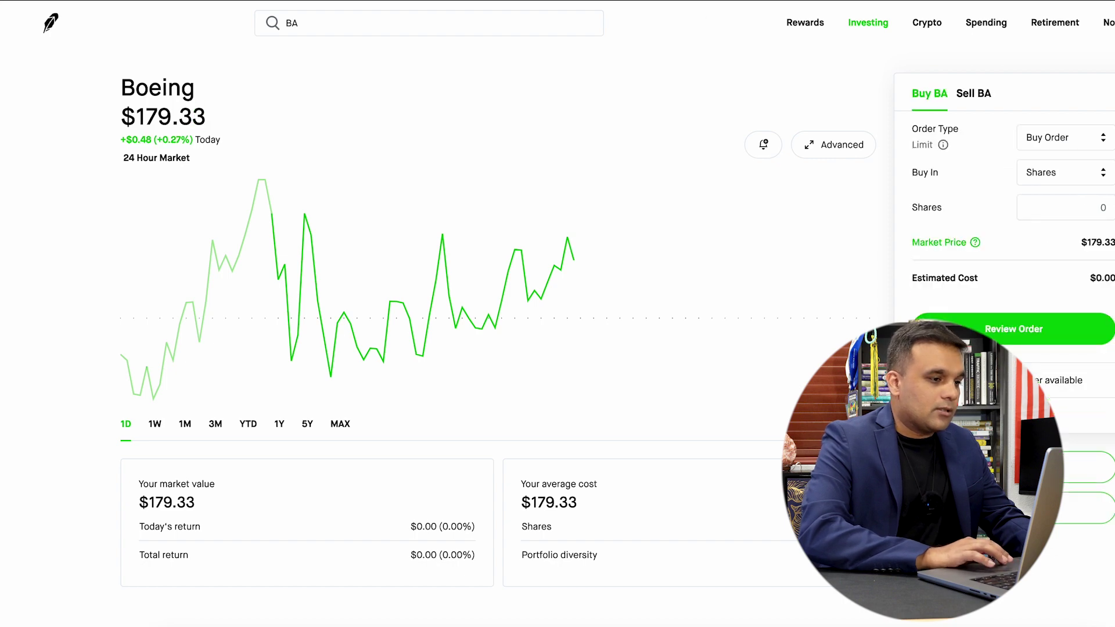
Switch to the Stock Tracker sheet and record BA's AVG Price as 179.33 and My QTY as 1
key(ctrl+Tab)
click(537, 177)
text(179.33)
click(421, 180)
text(1)
key(Return)
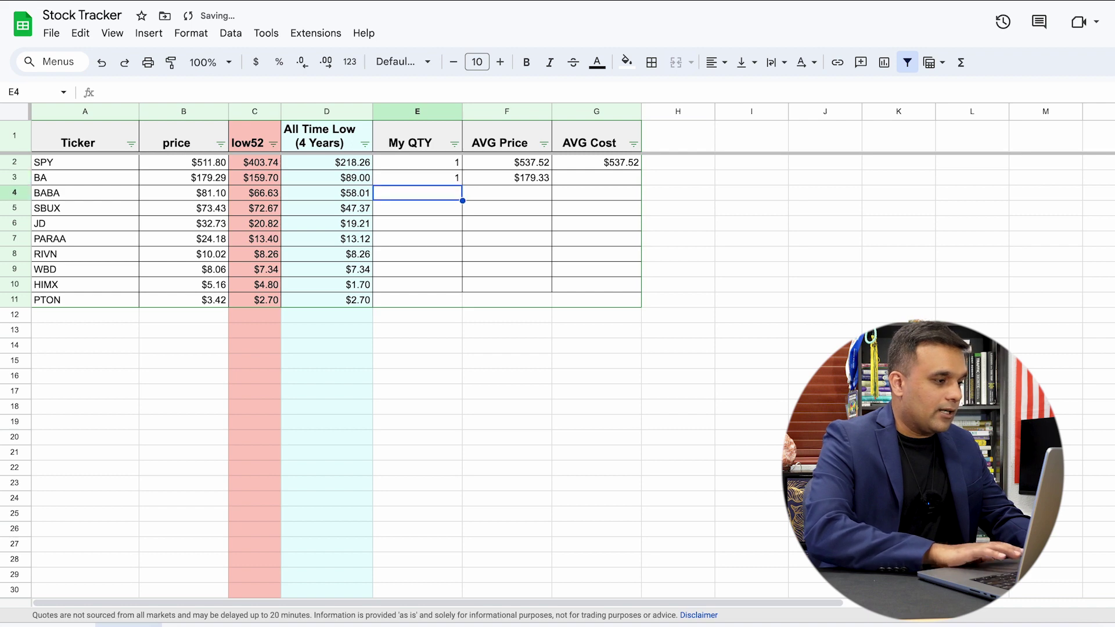
Copy the BABA ticker from the tracker, switch to Robinhood, search for it and open the Alibaba page
click(131, 198)
key(ctrl+c)
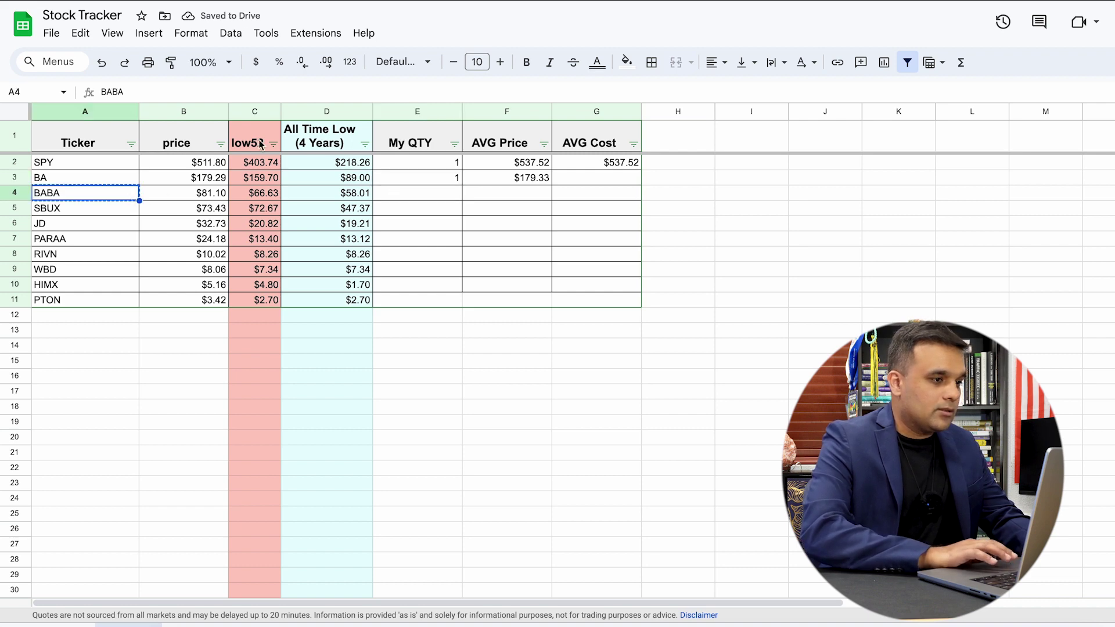
key(ctrl+Tab)
click(435, 23)
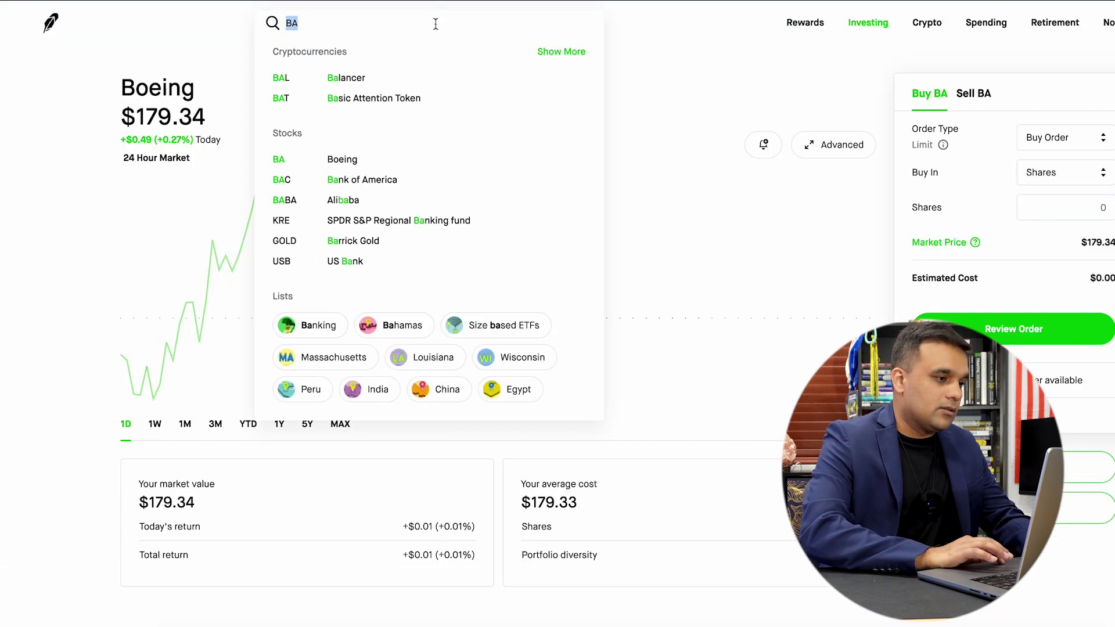
key(ctrl+v)
click(443, 79)
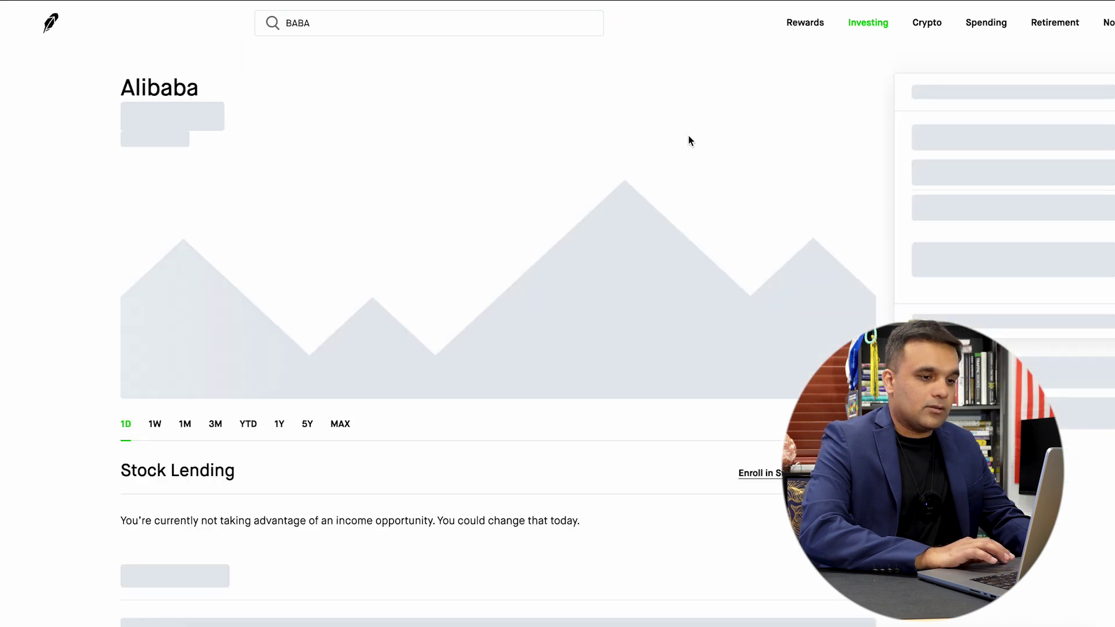
Buy 1 share of Alibaba with the order set in shares, submit it and close the order summary
click(1056, 206)
text(1)
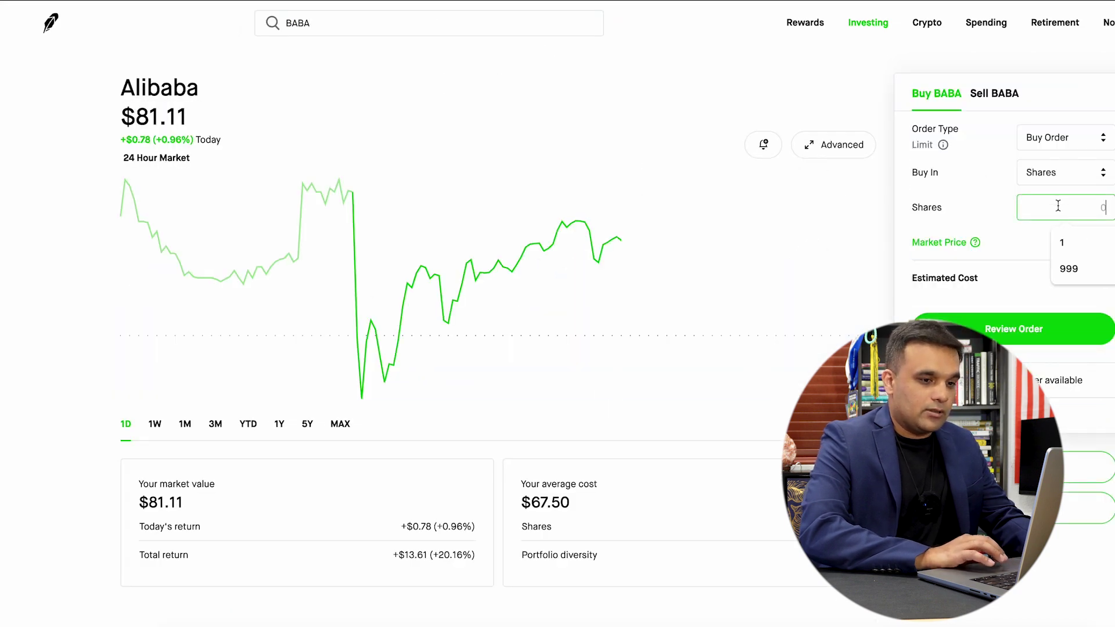
click(1112, 275)
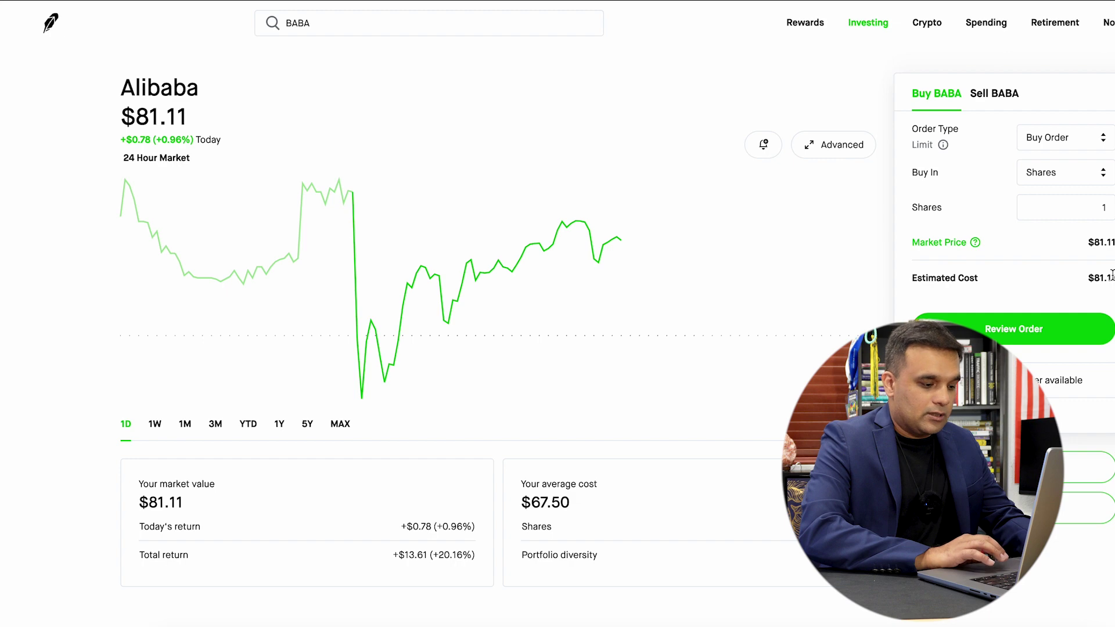
drag(1093, 278, 1112, 278)
click(1035, 341)
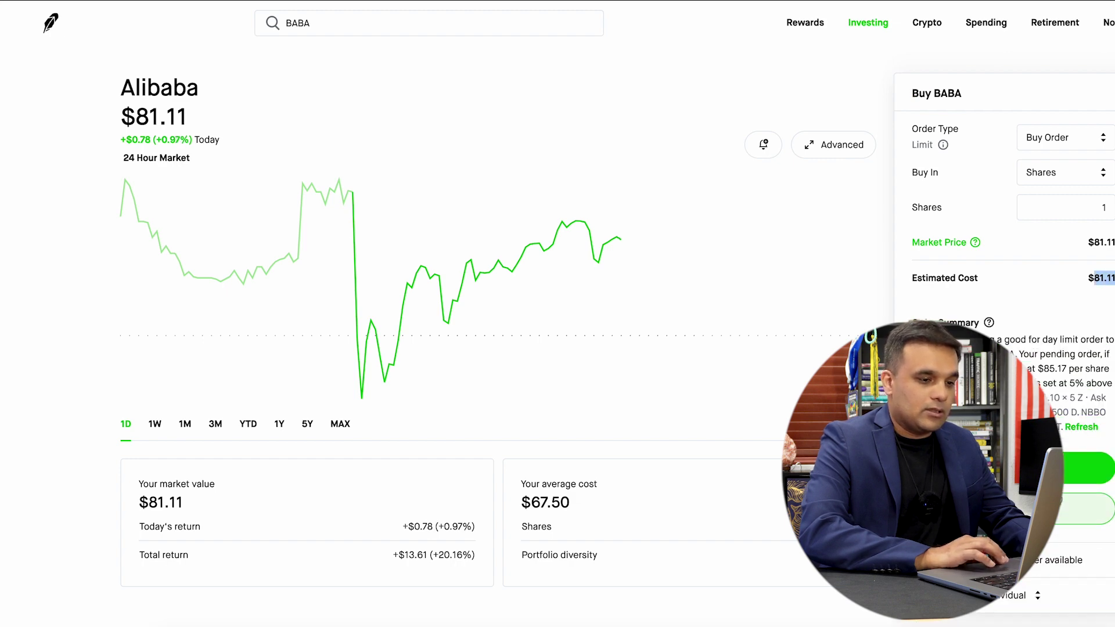
click(958, 325)
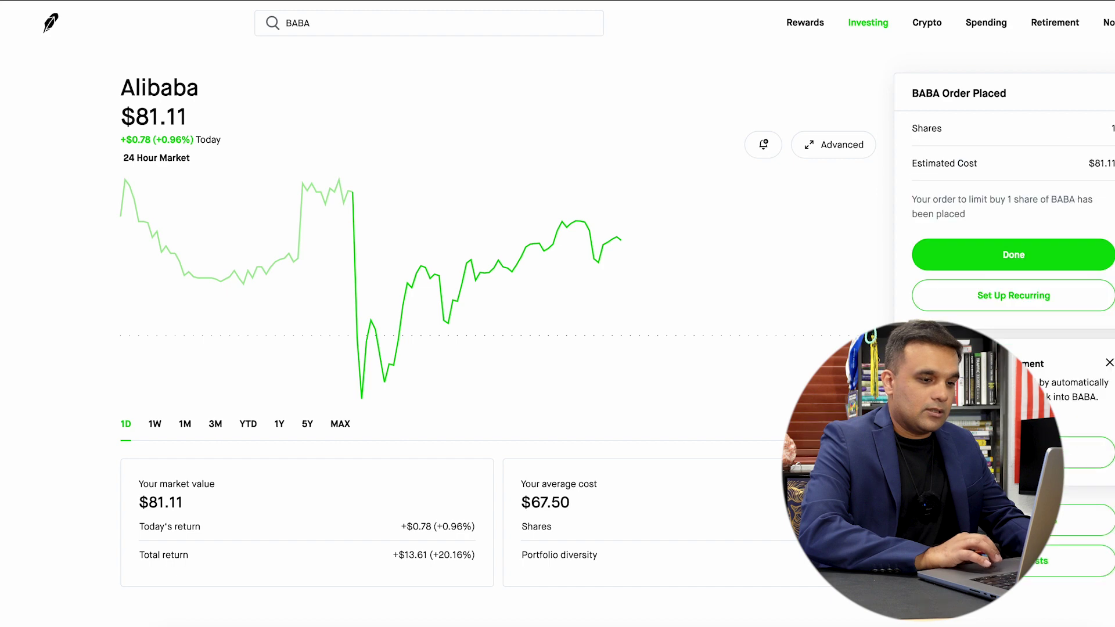
click(961, 263)
Switch to the Stock Tracker sheet and record BABA's AVG Price as 81.11 and My QTY as 1
click(652, 5)
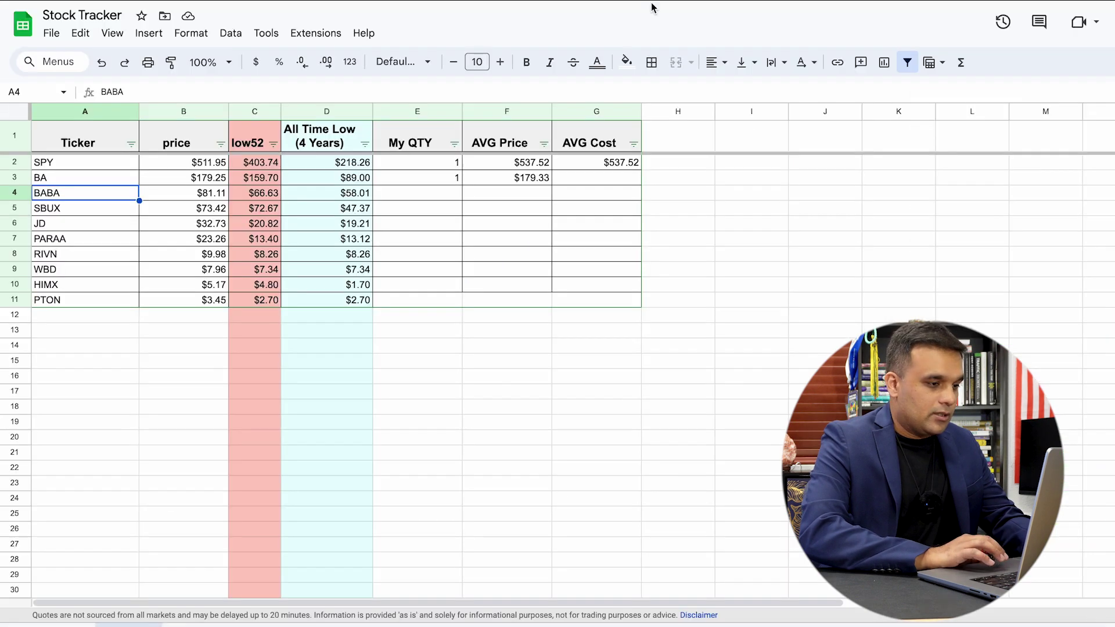
click(524, 193)
text(81.11)
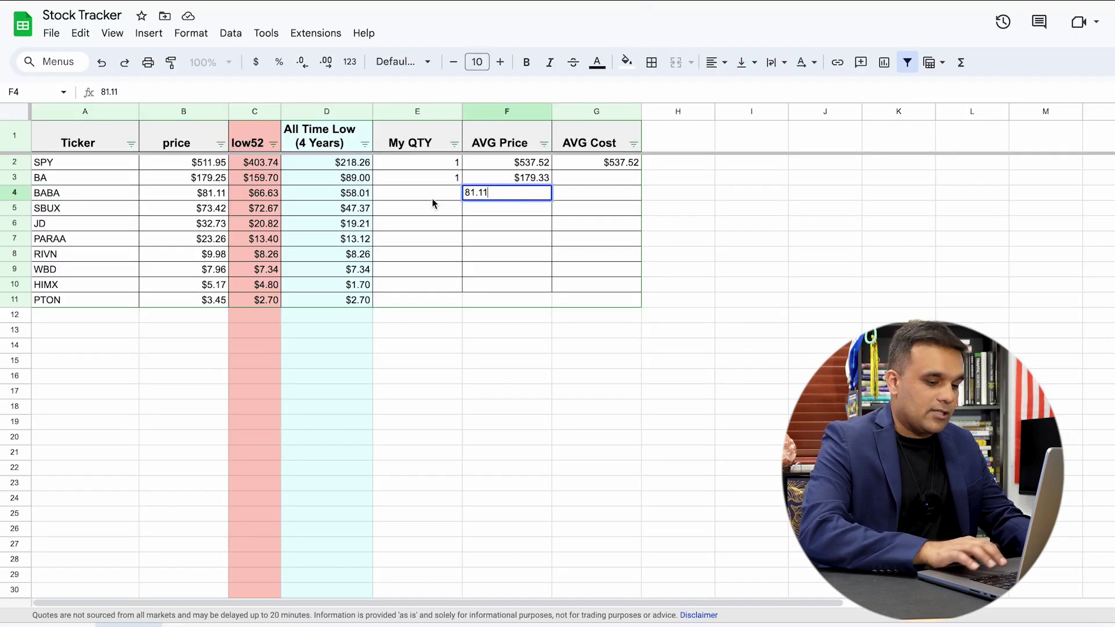
click(432, 196)
text(1)
key(Return)
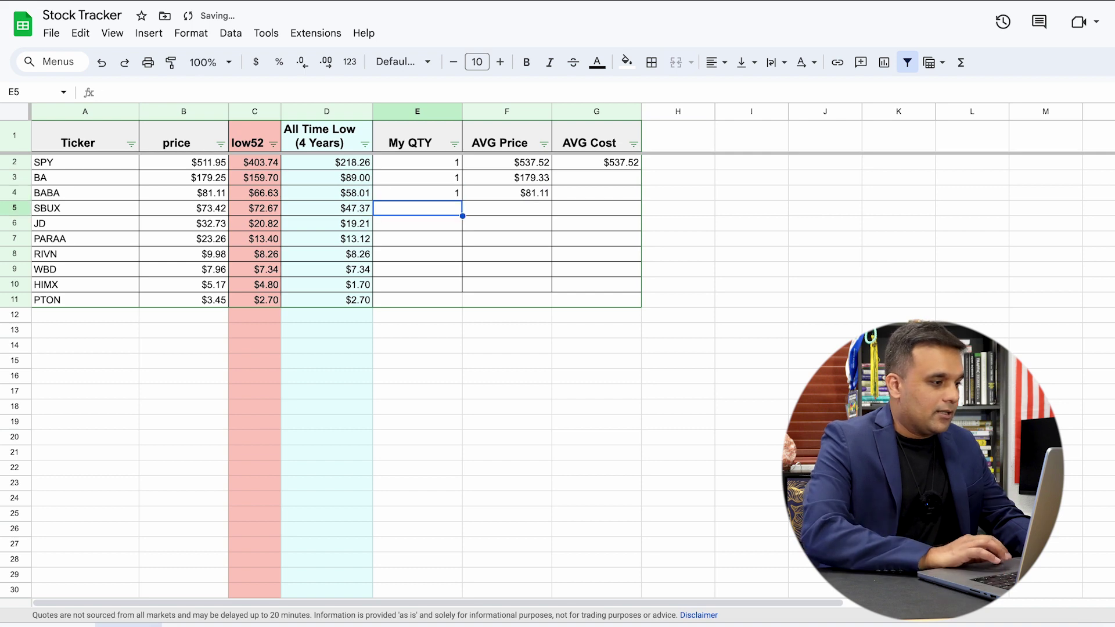
Copy the SBUX ticker from the tracker, switch to Robinhood, search for it and open the Starbucks page
click(123, 213)
key(ctrl+c)
key(ctrl+Tab)
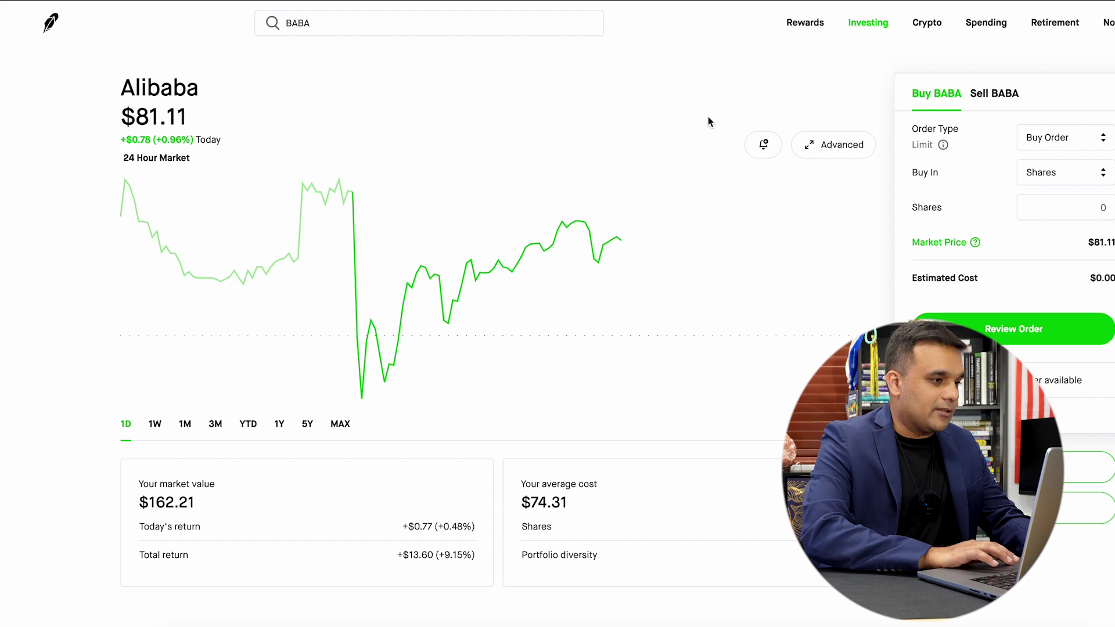
click(419, 21)
key(ctrl+v)
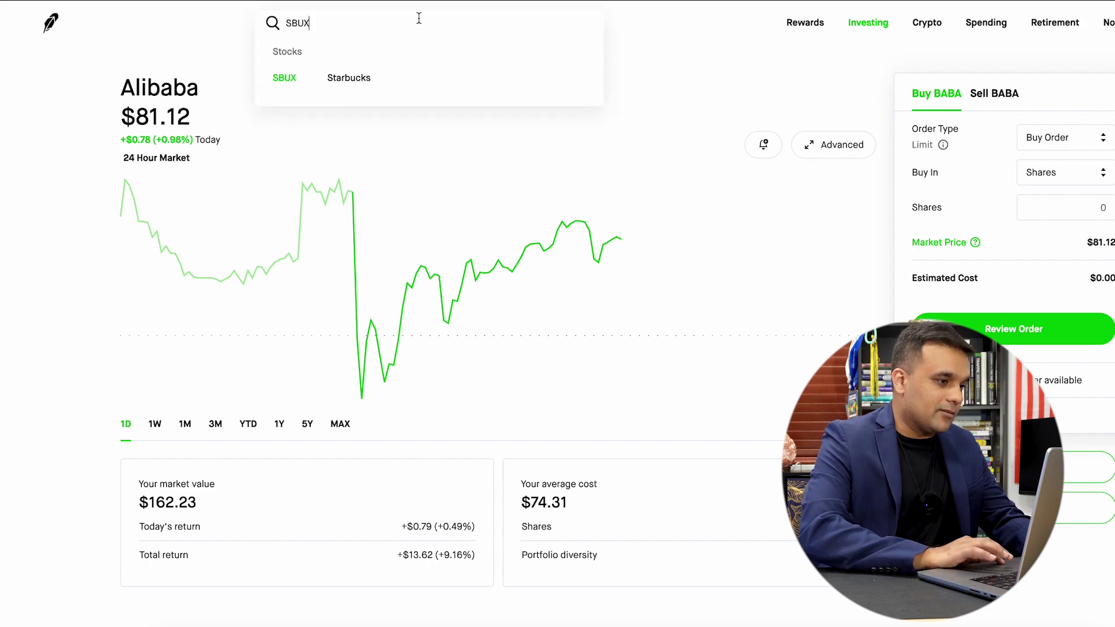
click(412, 80)
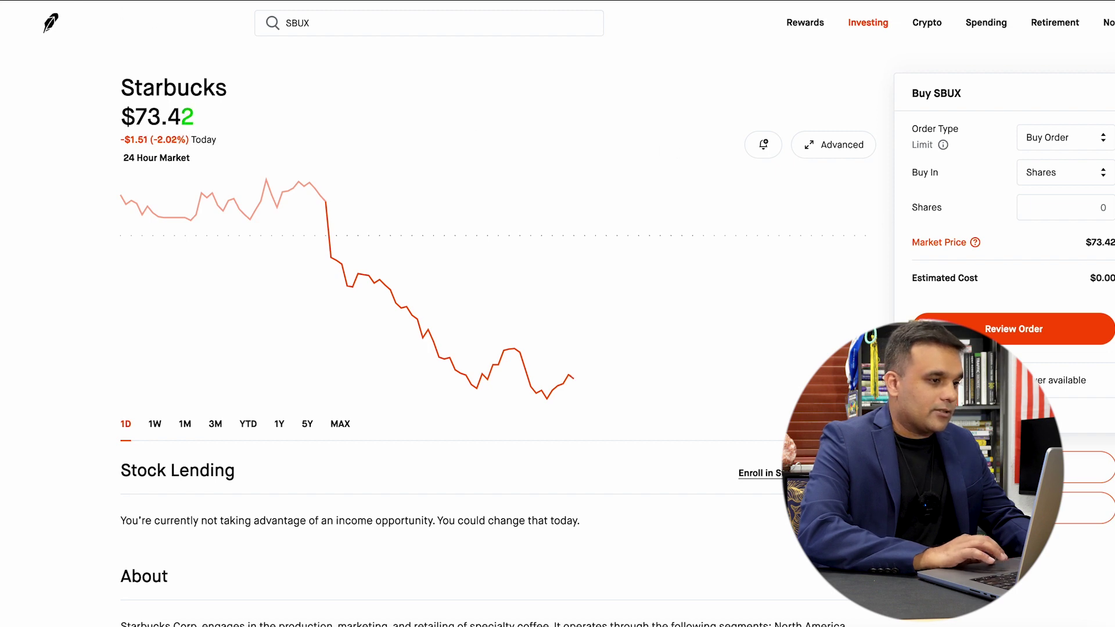
Reload the Starbucks page, then place a buy order for 1 share and close the order summary
key(super+r)
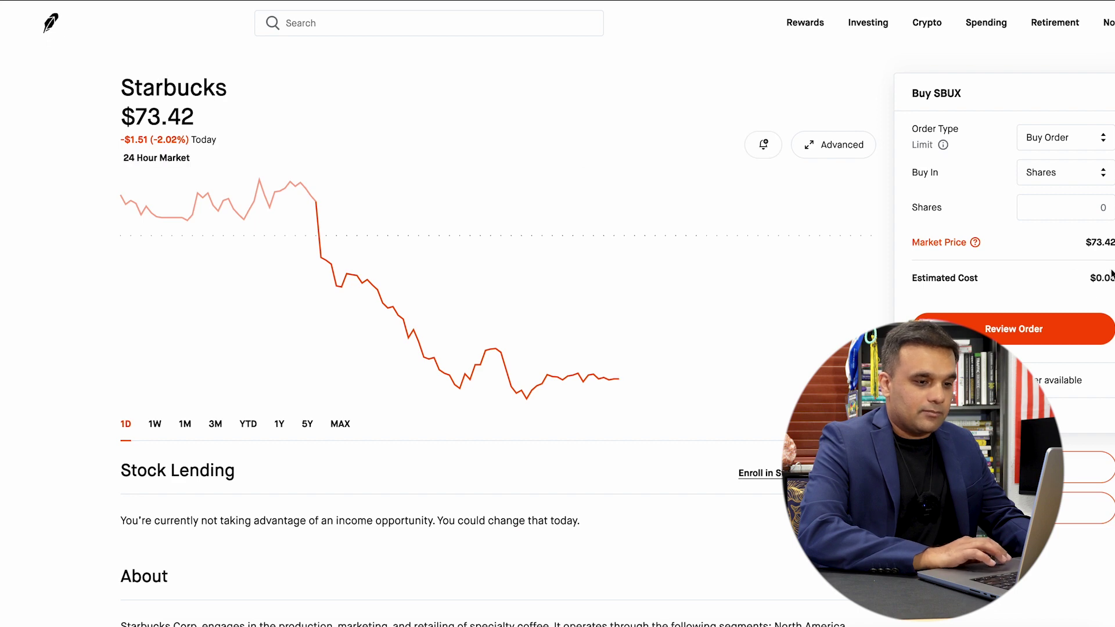
click(1060, 182)
click(1069, 202)
click(1072, 207)
text(1)
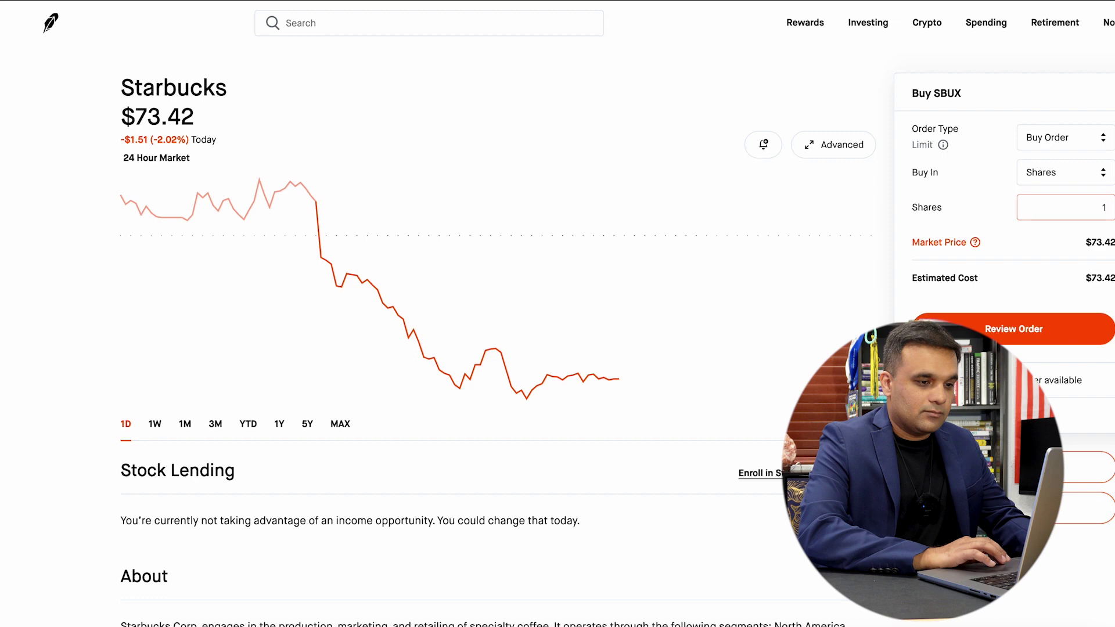
double_click(1091, 277)
click(1040, 325)
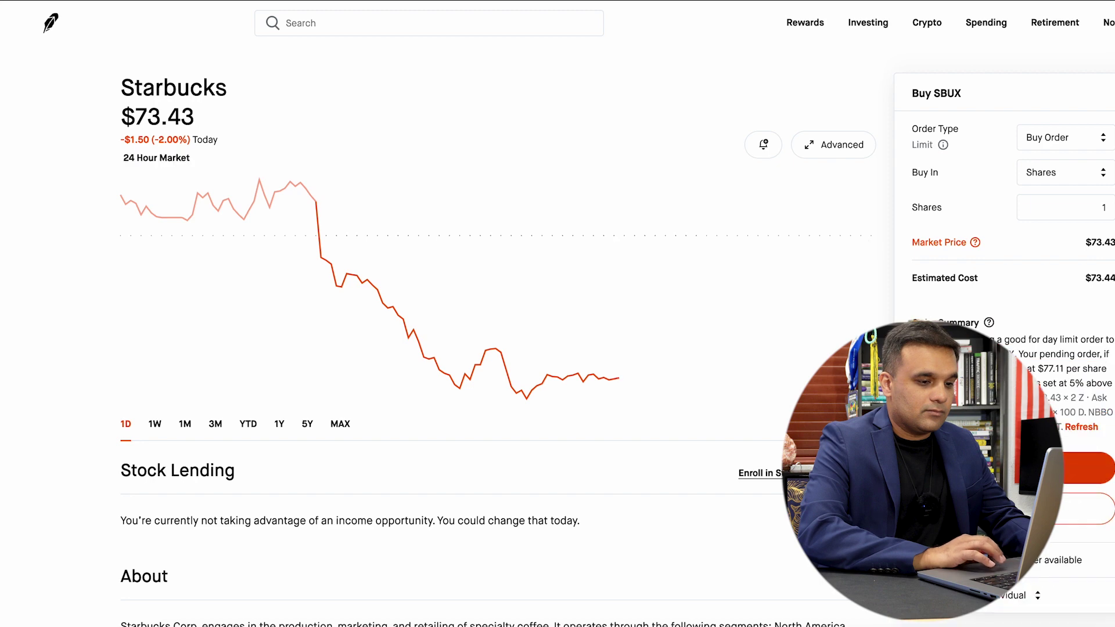
click(975, 348)
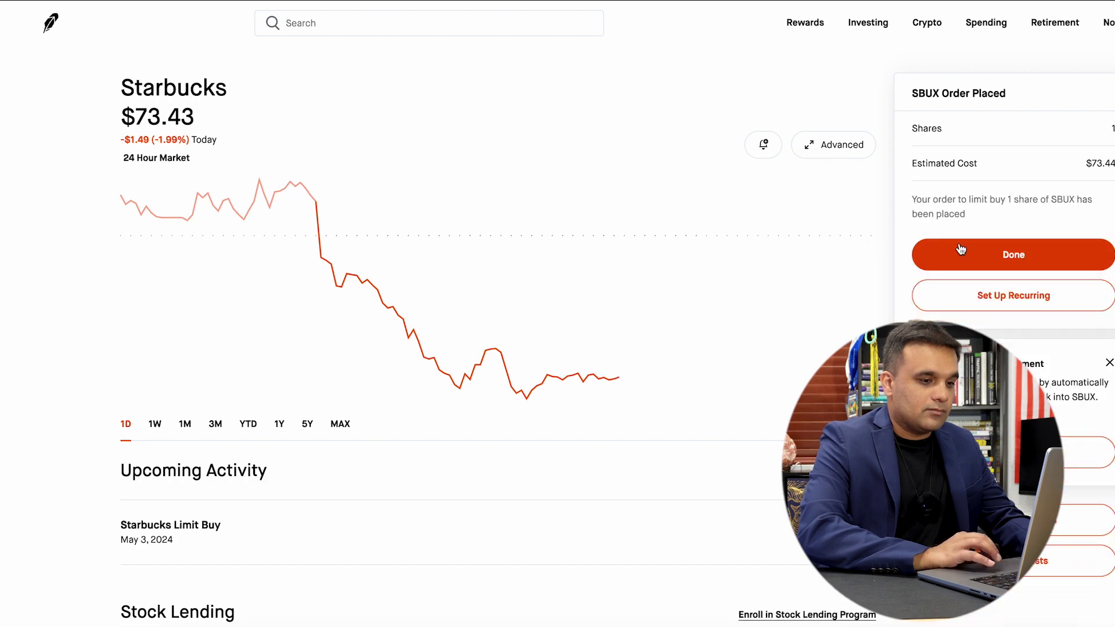
click(1013, 337)
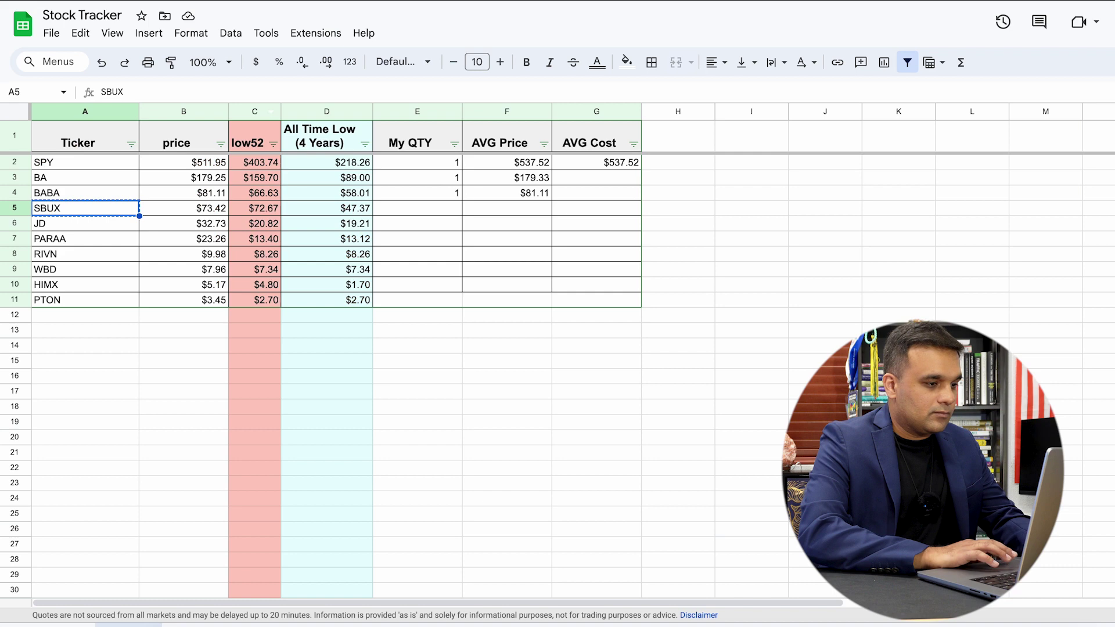
In the Stock Tracker sheet, record SBUX's AVG Price as 73.44 and My QTY as 1
click(514, 213)
text(73.44)
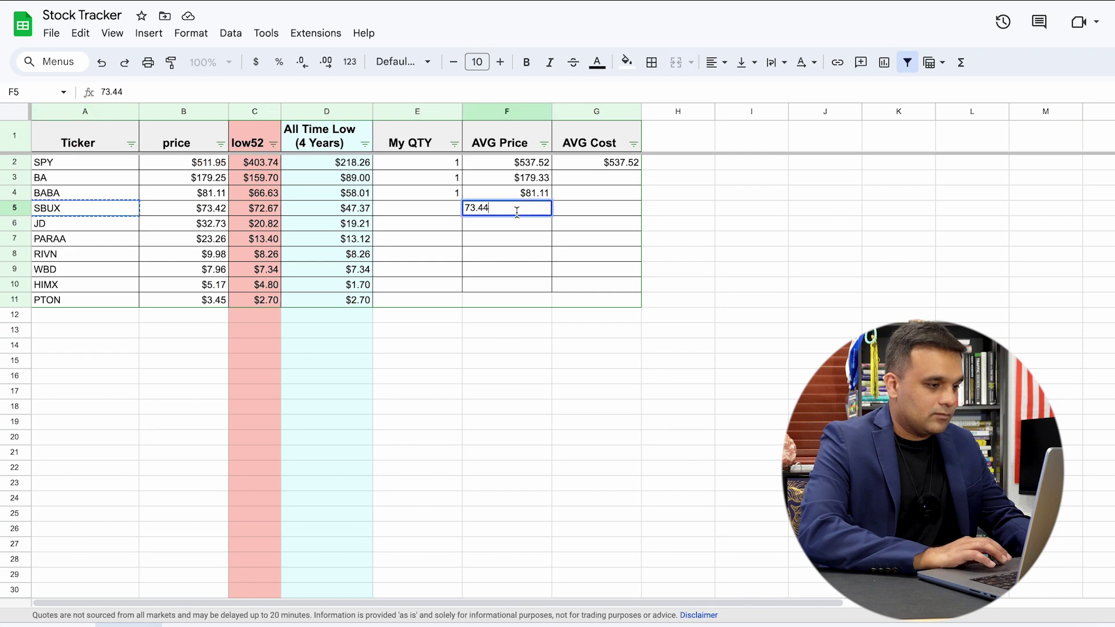
key(Return)
click(448, 207)
text(1)
key(Return)
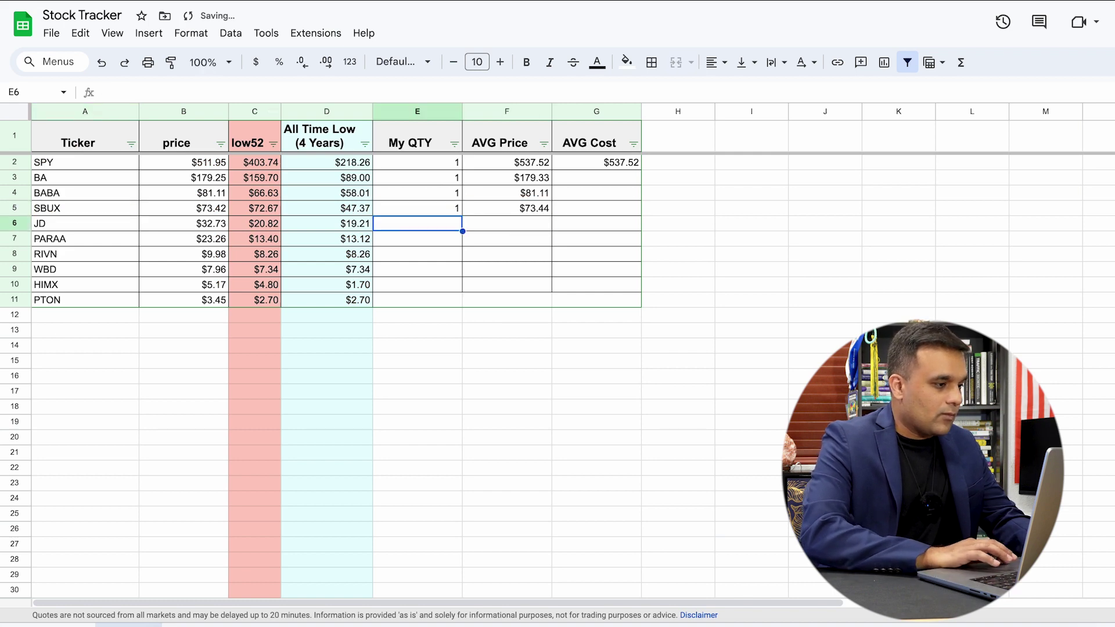
Copy the JD ticker from the tracker, switch to Robinhood, search for it and open the JD.com page
click(113, 228)
key(ctrl+c)
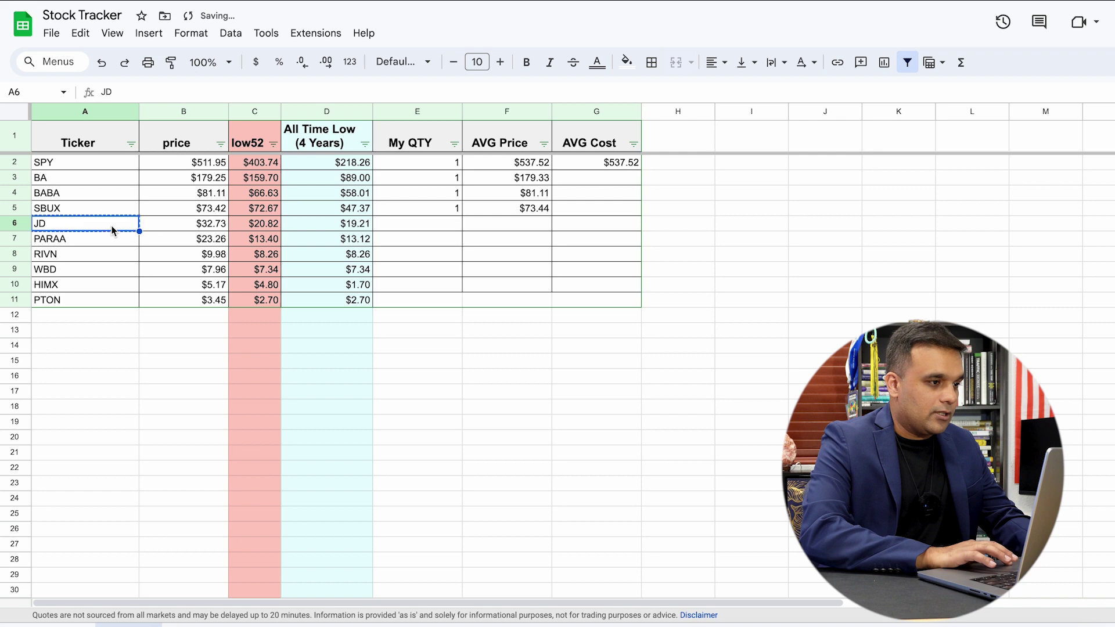
key(alt+Tab)
click(439, 17)
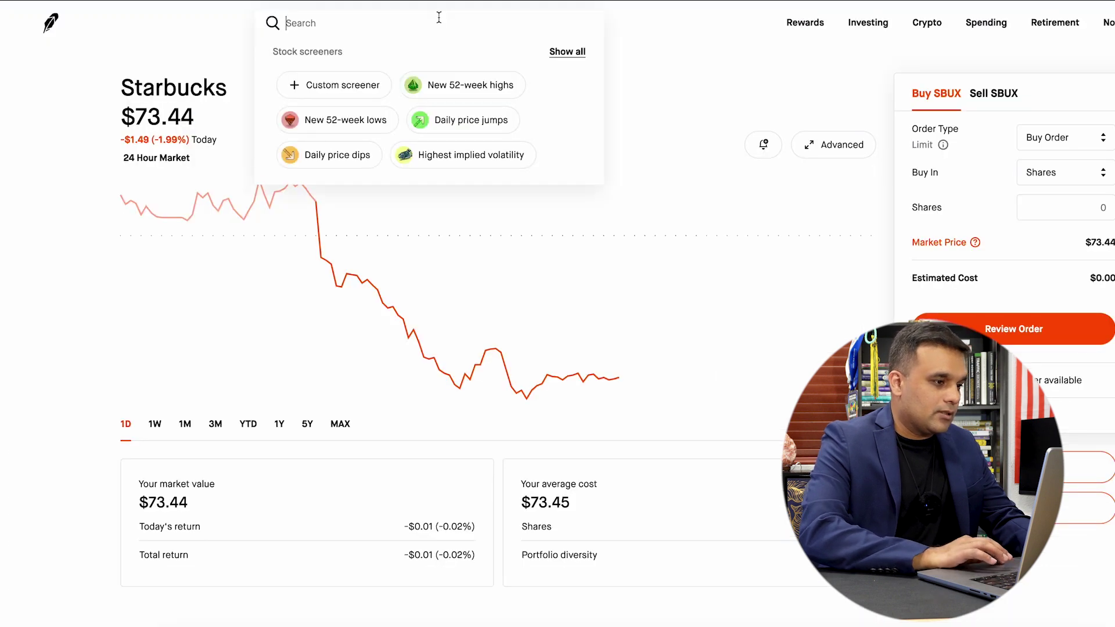
key(ctrl+v)
click(423, 75)
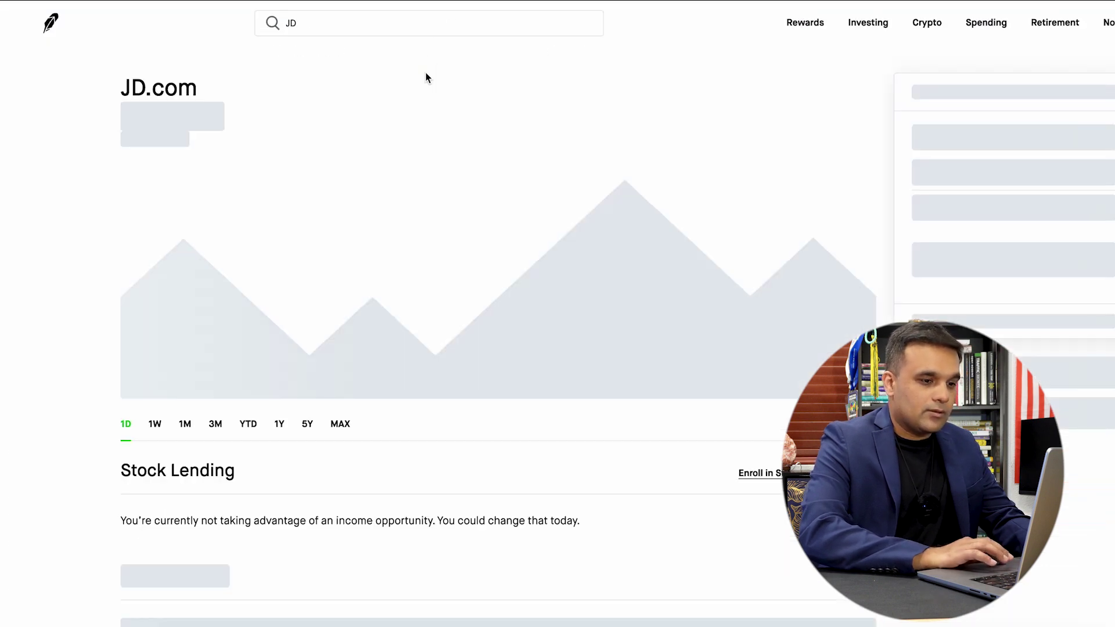
Buy 1 share of JD.com with the order set in shares, reviewing and submitting the order
click(1078, 203)
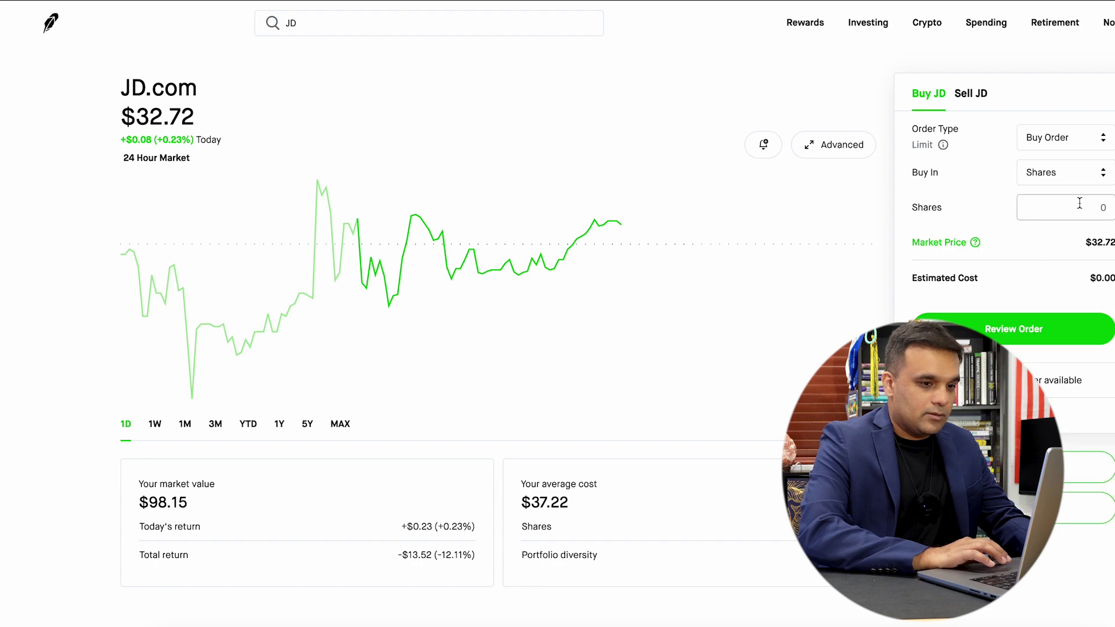
text(1)
drag(1113, 242, 1086, 242)
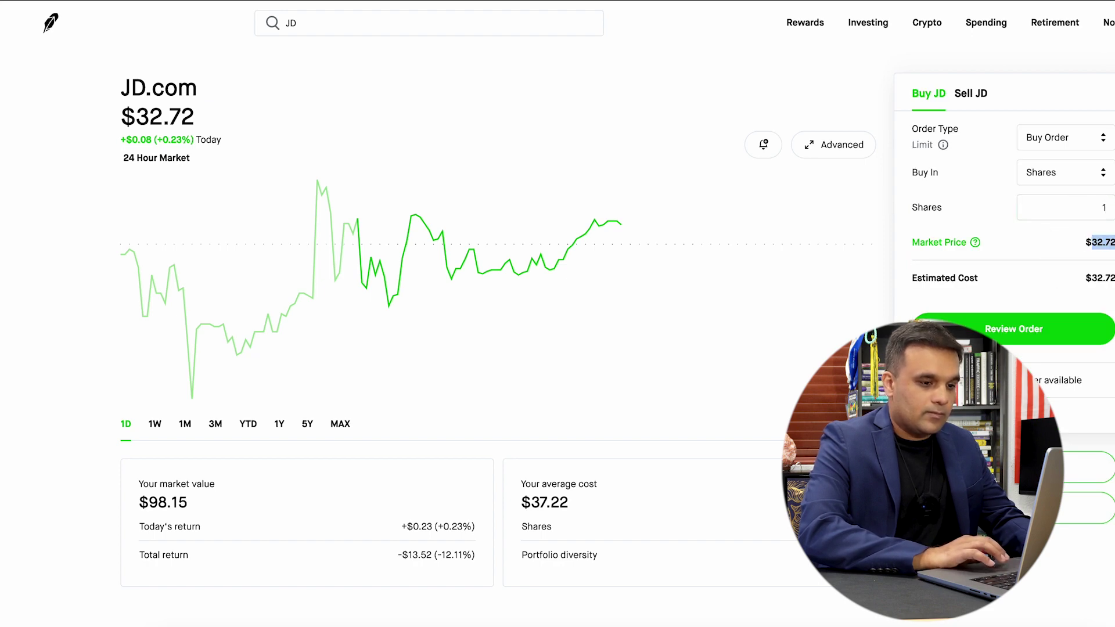
click(1043, 329)
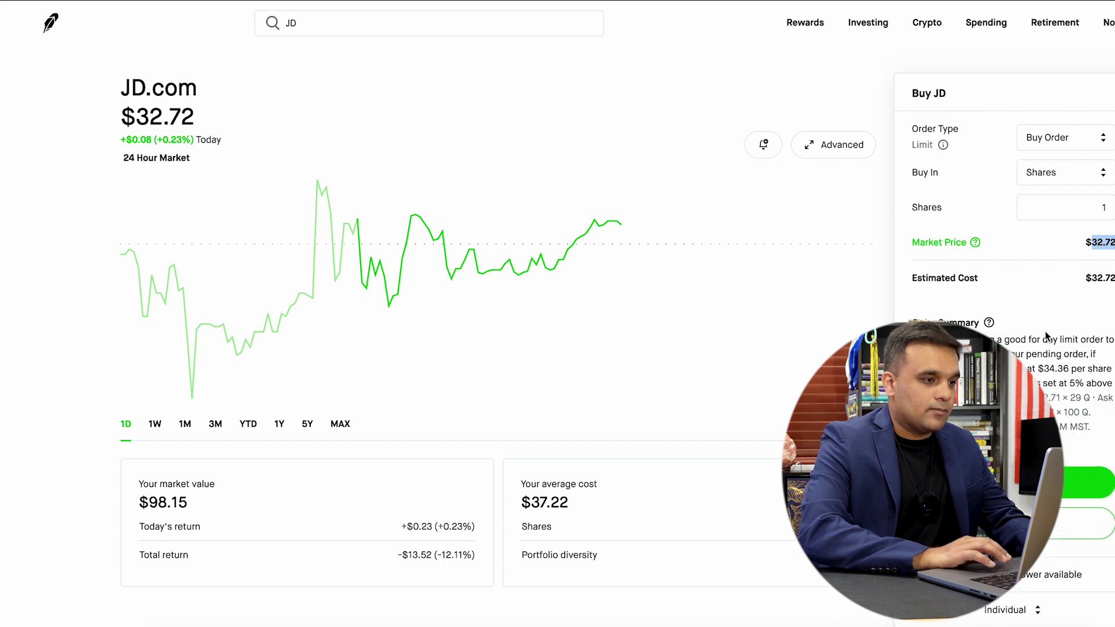
click(1044, 331)
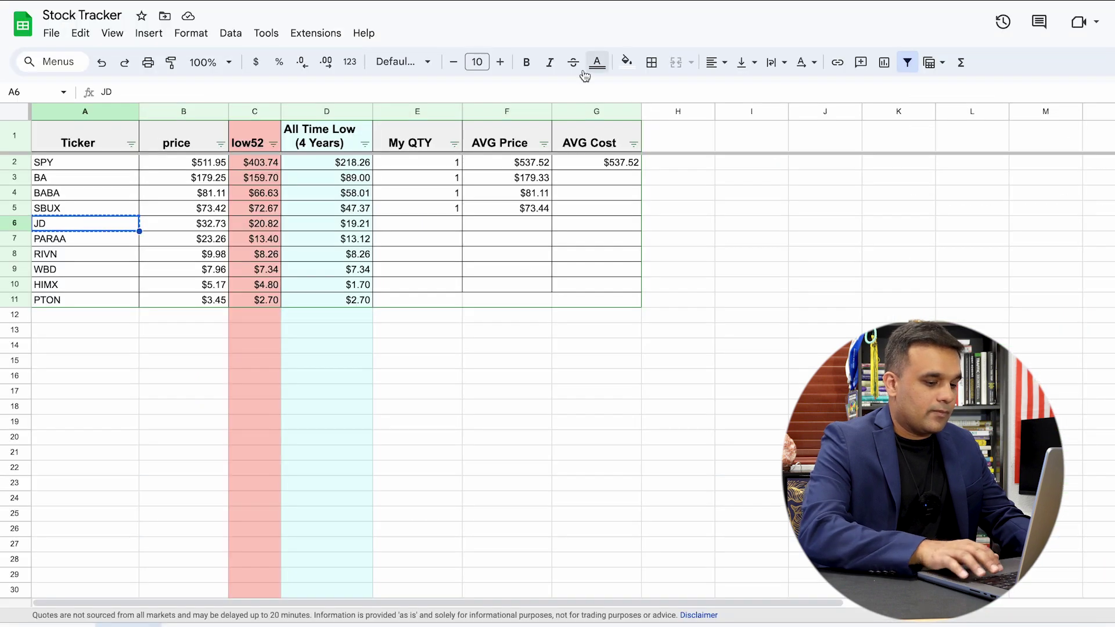
In the Stock Tracker sheet, record JD's My QTY as 1 and AVG Price as 32.72
click(428, 225)
text(1)
key(Return)
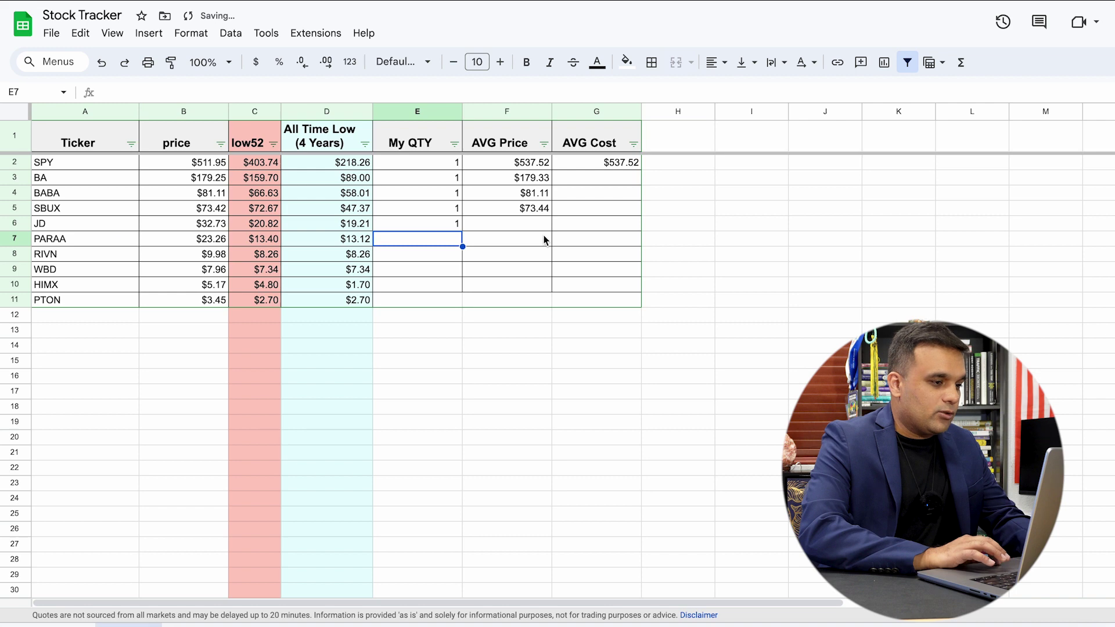
click(541, 226)
text(32.72)
click(594, 240)
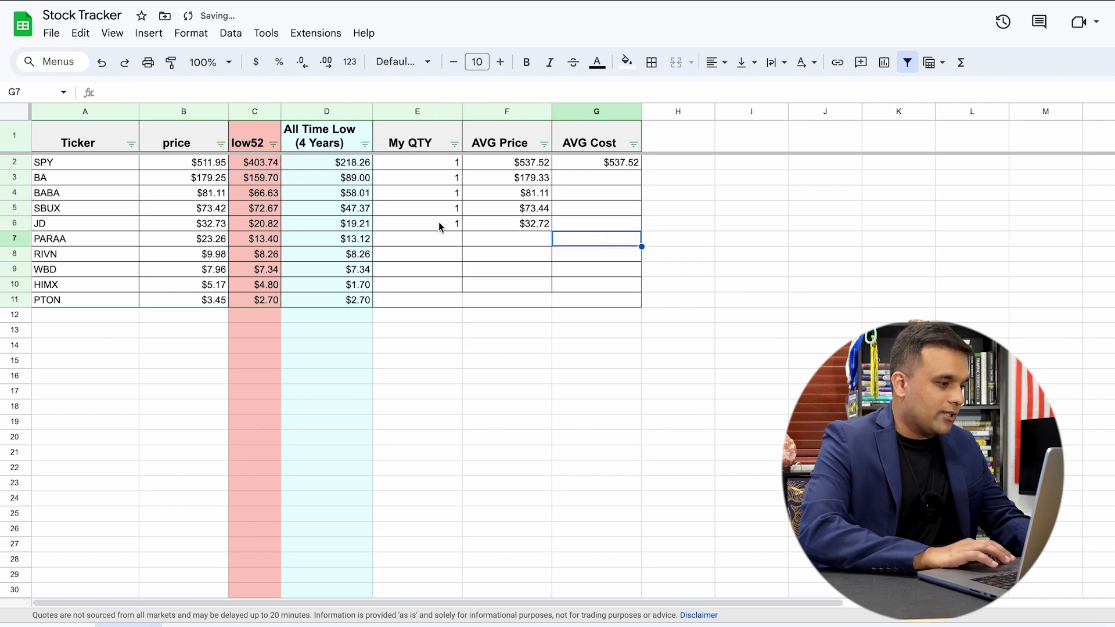
click(431, 244)
Copy the PARAA ticker from the tracker, switch to Robinhood and close the JD purchase summary
click(119, 243)
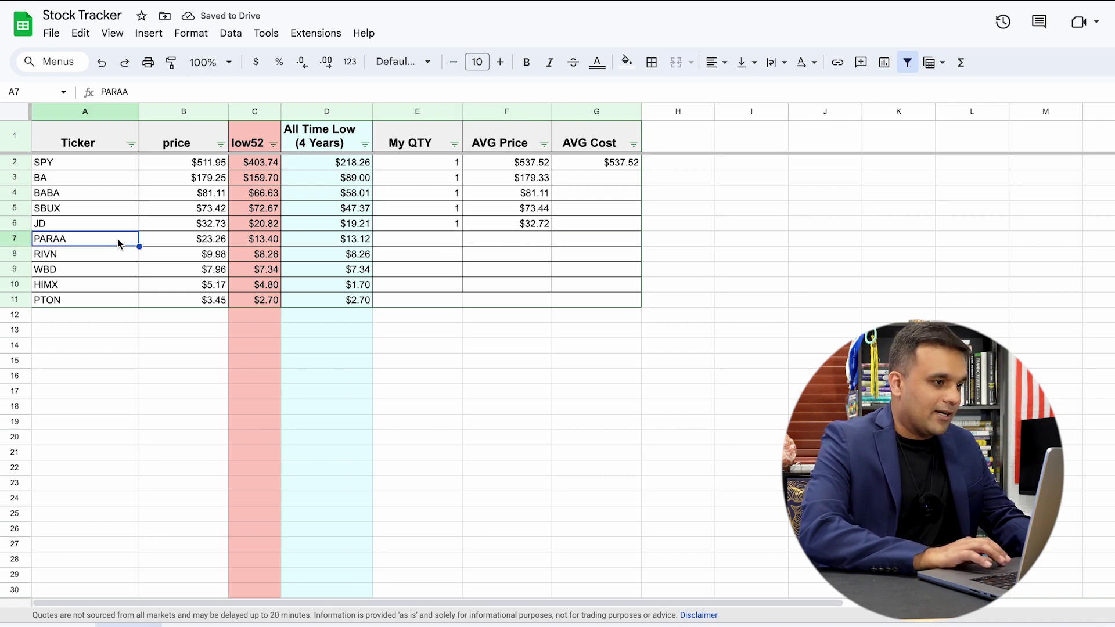
click(530, 3)
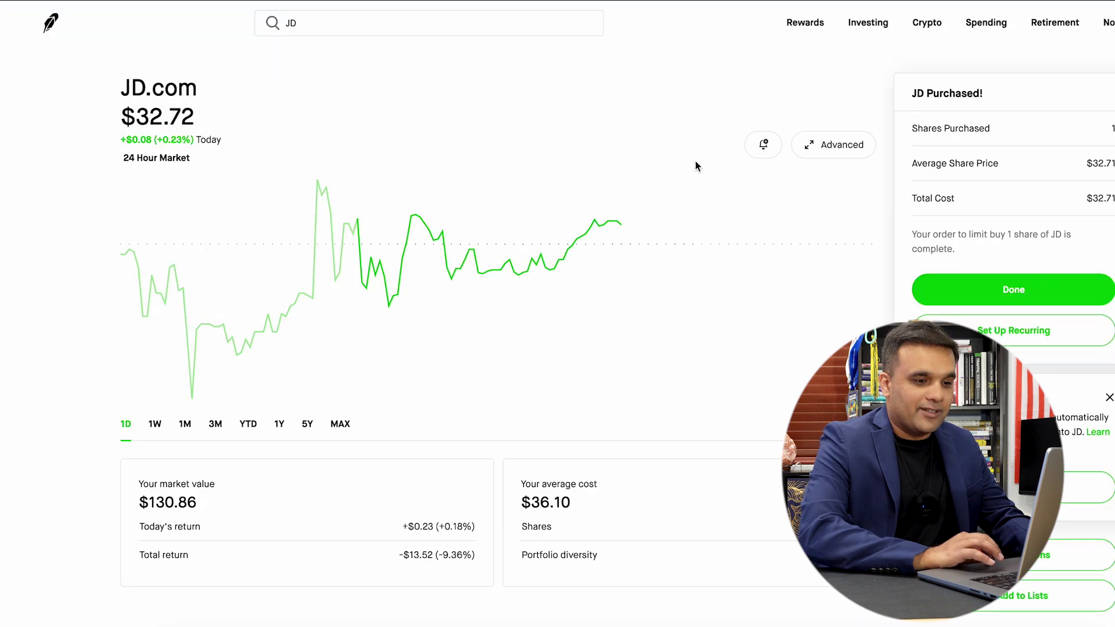
click(1013, 289)
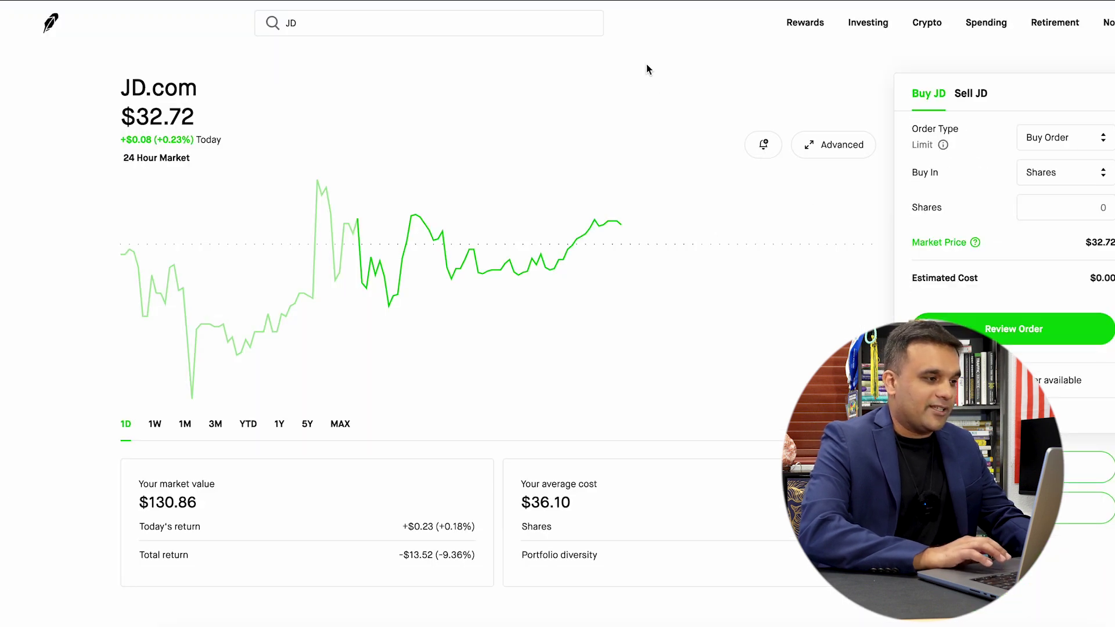
Search for PARAA, open the Paramount Global Class A page and set its buy order to 1 share
click(480, 17)
key(ctrl+a)
text(PARAA)
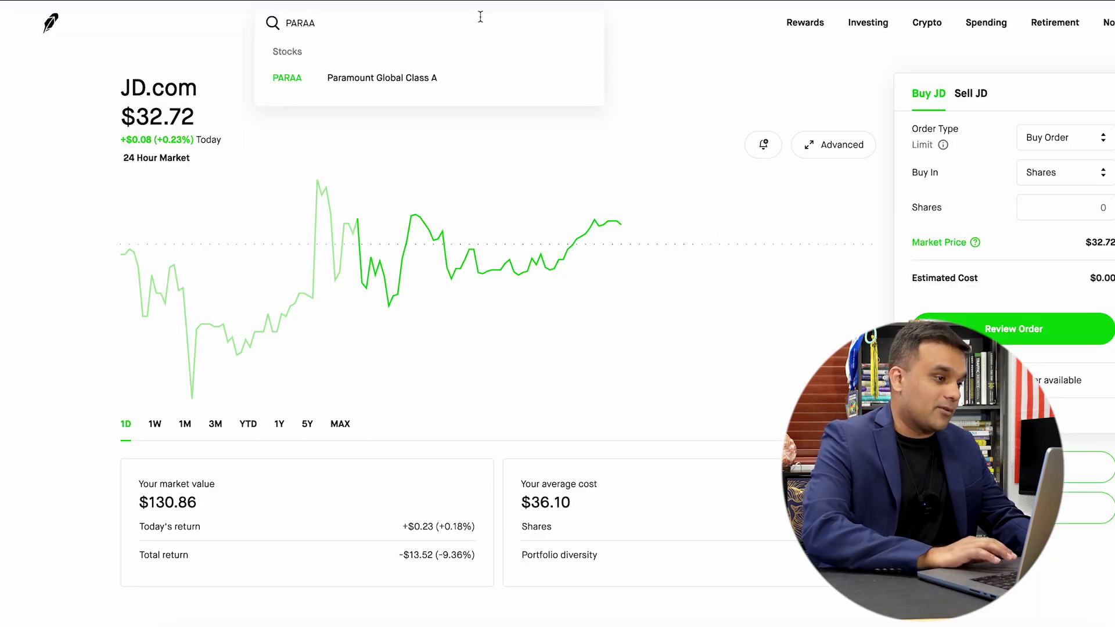
click(478, 79)
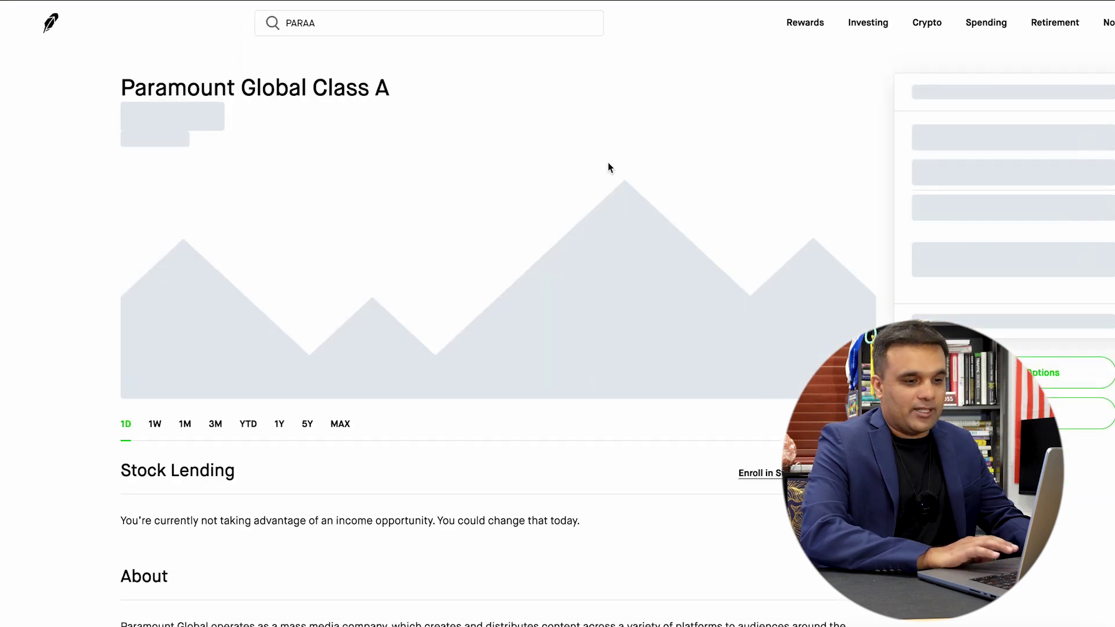
click(1063, 208)
text(1)
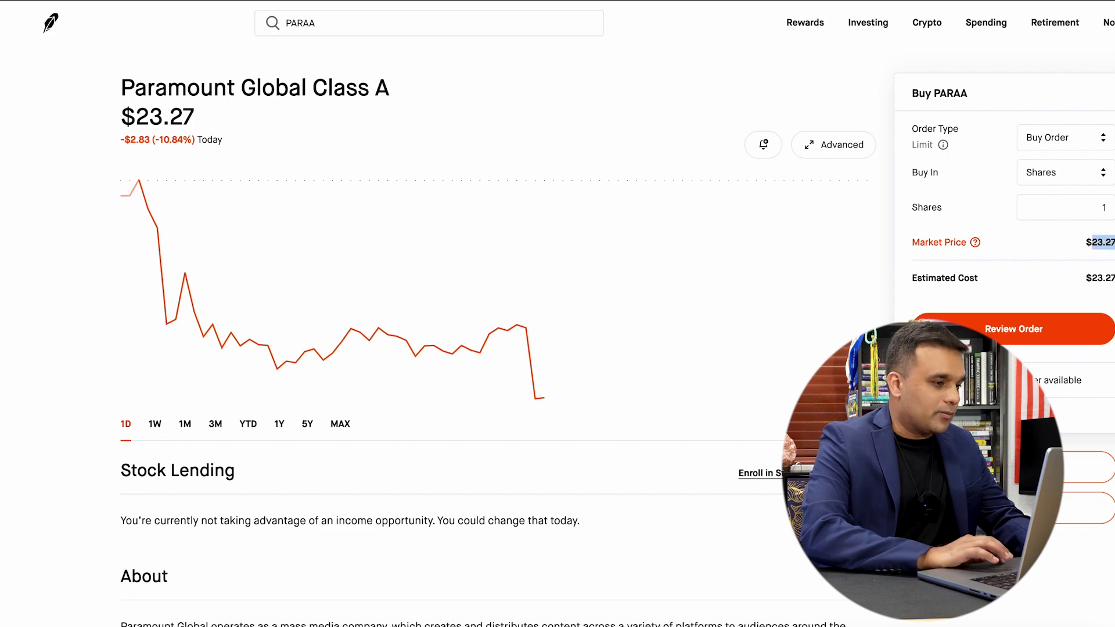
Switch to the Stock Tracker sheet and record PARAA's AVG Price as 23.27 and My QTY as 1
key(ctrl+Tab)
click(494, 244)
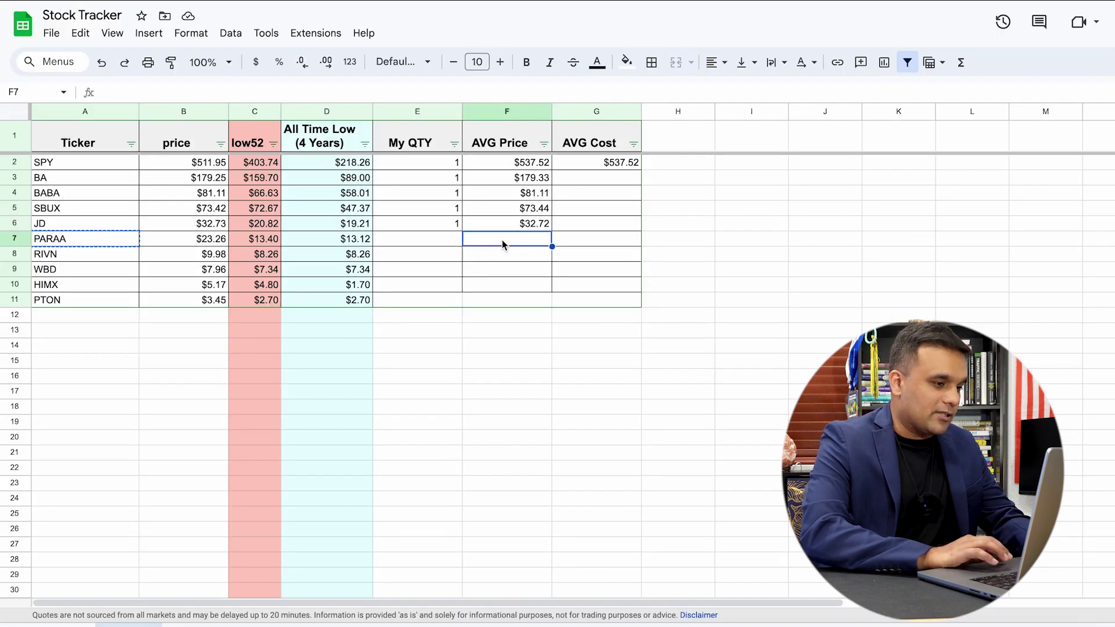
text(23.27)
click(419, 246)
text(1)
key(Return)
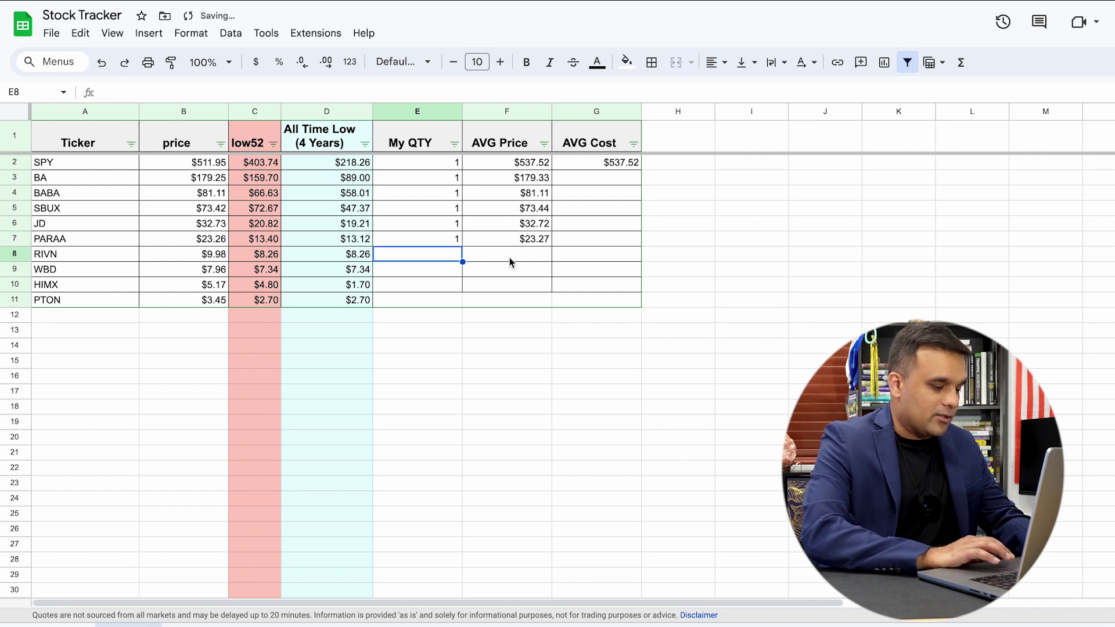
Copy the RIVN ticker from the tracker, switch to Robinhood and search for it to open the Rivian Automotive page
click(110, 261)
key(ctrl+c)
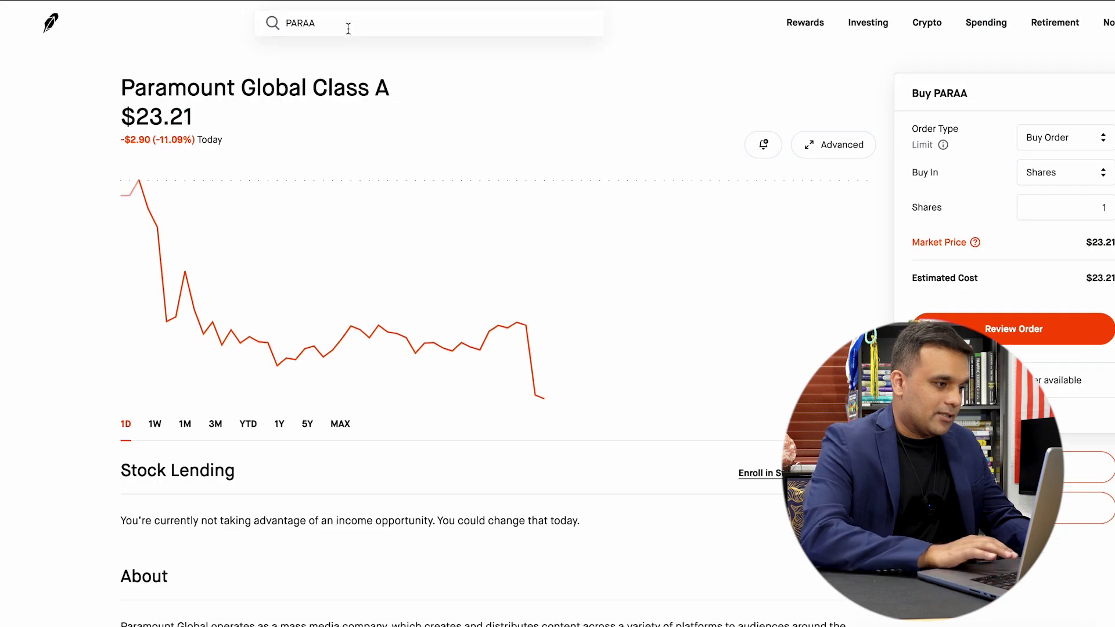
click(347, 27)
key(ctrl+v)
click(372, 77)
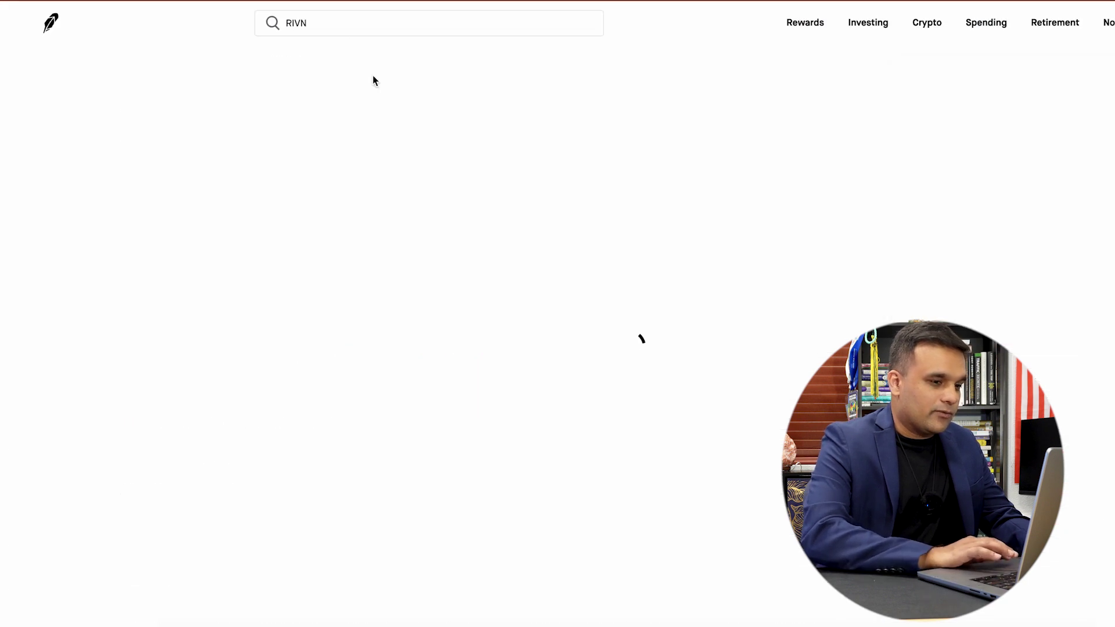
Set the RIVN buy order to 1 share and copy its market price
click(1062, 208)
text(1)
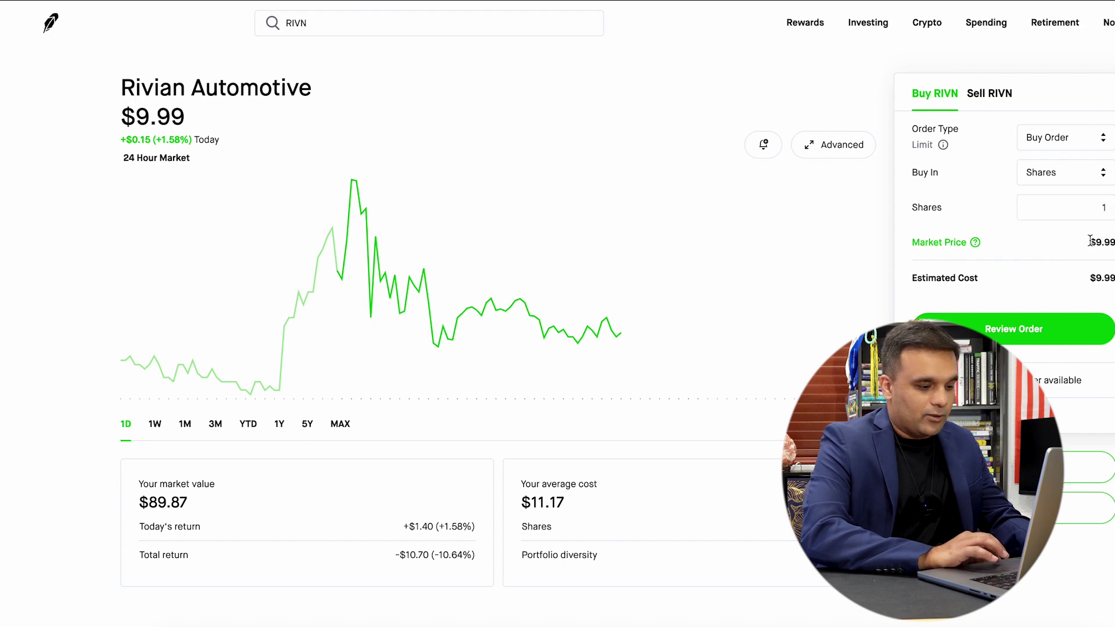
drag(1092, 241, 1114, 242)
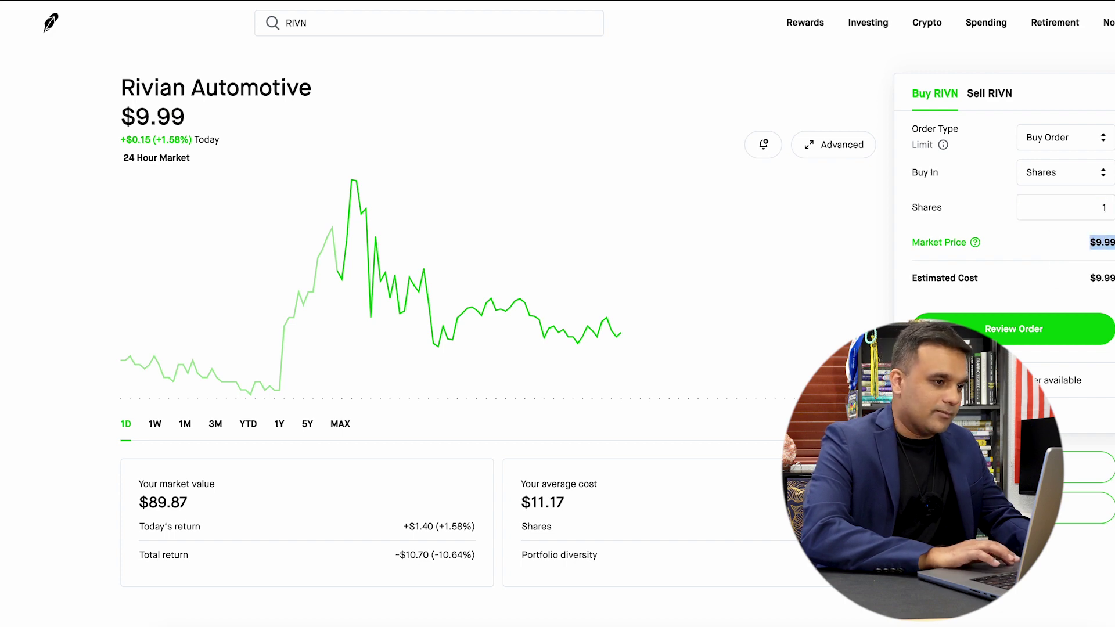
Switch to the Stock Tracker sheet and record RIVN's AVG Price as $9.99 and My QTY as 1
click(625, 2)
click(540, 254)
key(ctrl+v)
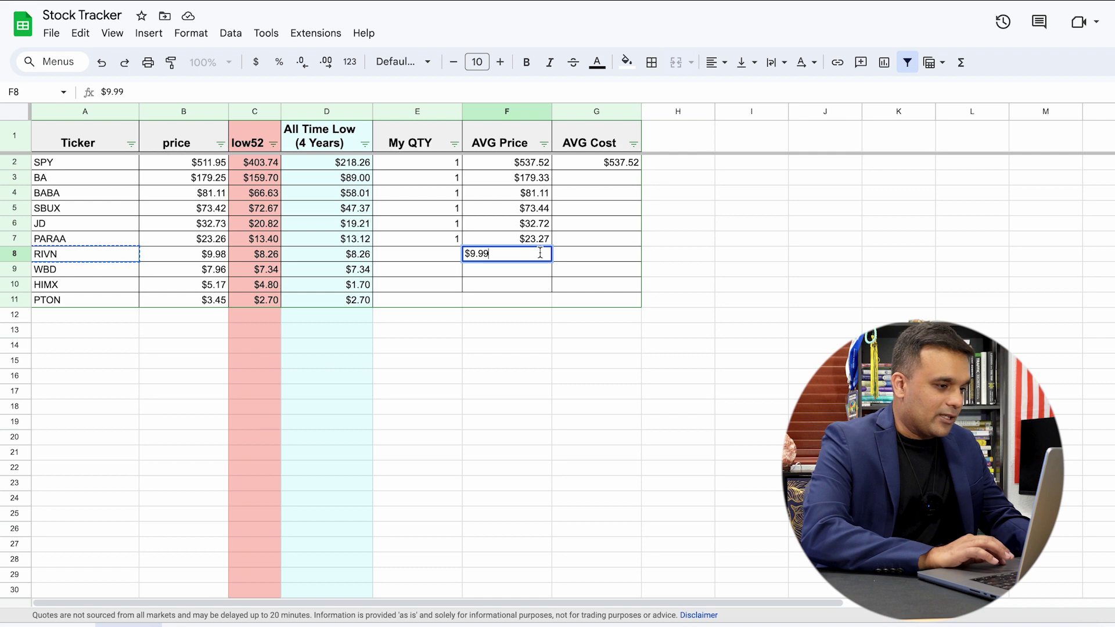
click(412, 254)
drag(438, 242, 439, 253)
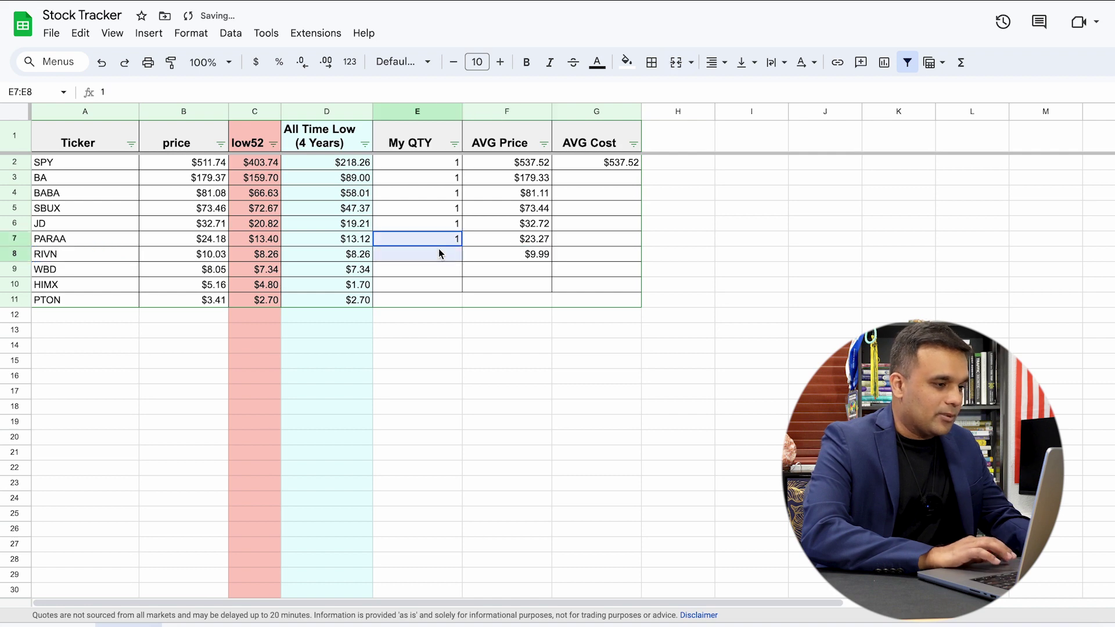
click(421, 271)
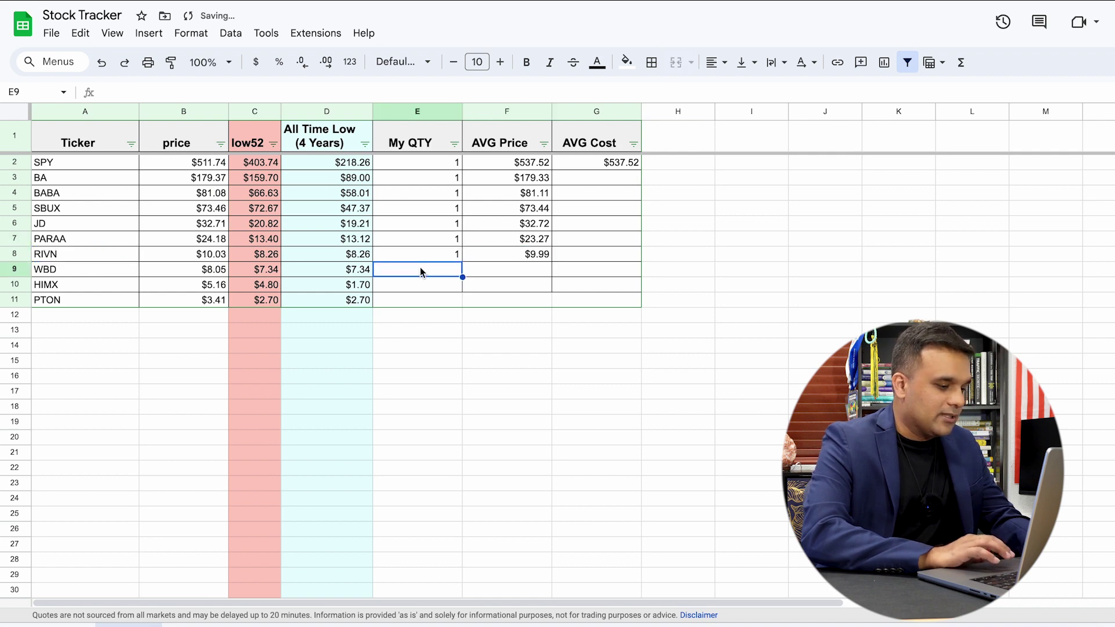
Copy the WBD ticker from the tracker, switch to Robinhood and search for it to open the Warner Bros. Discovery page
click(65, 275)
key(ctrl+c)
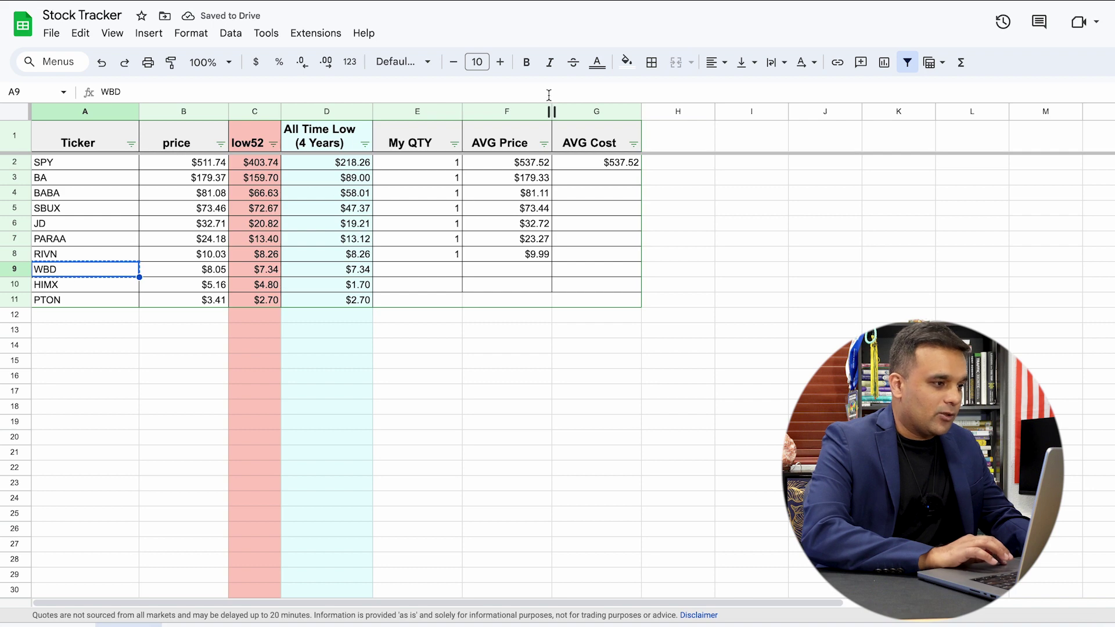
key(ctrl+Tab)
click(369, 18)
key(ctrl+v)
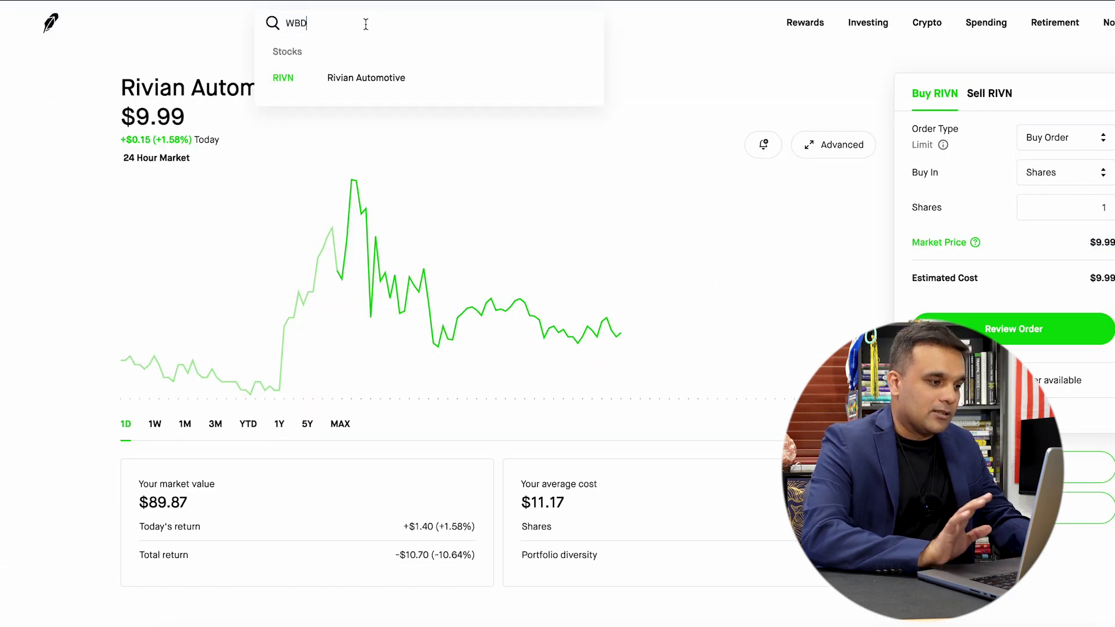
click(395, 78)
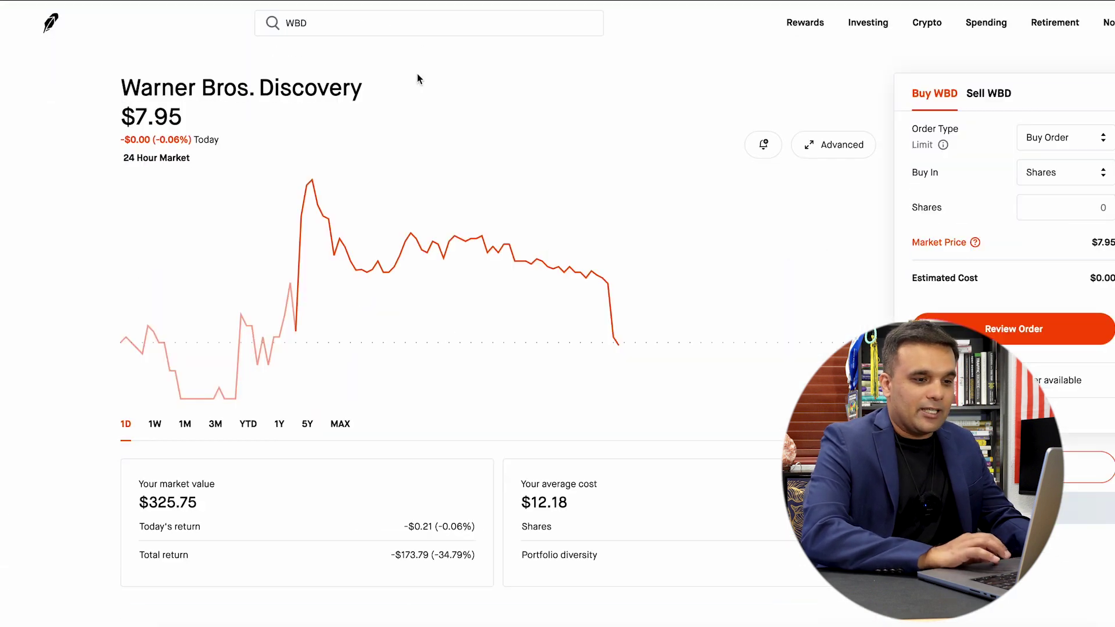
Buy 1 share of WBD by reviewing and submitting the order, and close the order summary
click(1060, 207)
text(1)
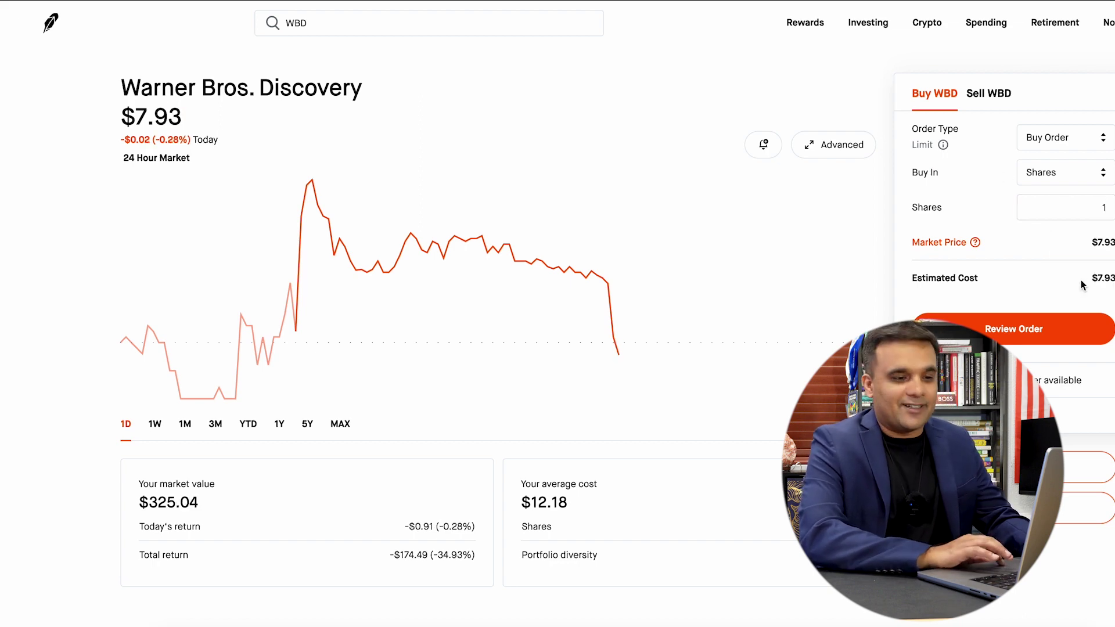
click(1053, 327)
click(1086, 467)
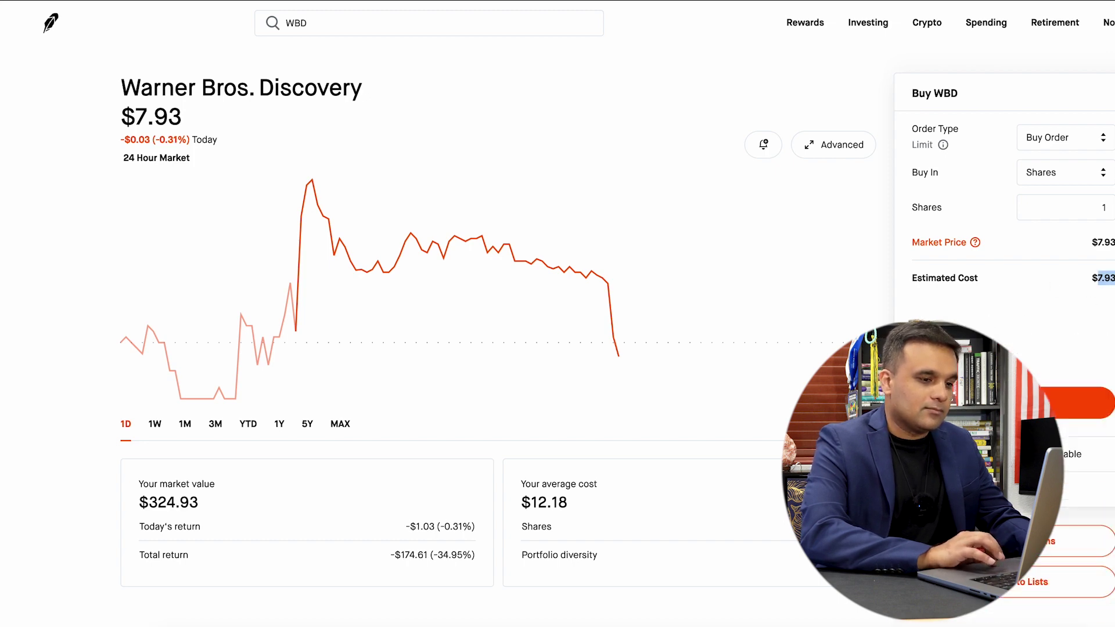
click(970, 265)
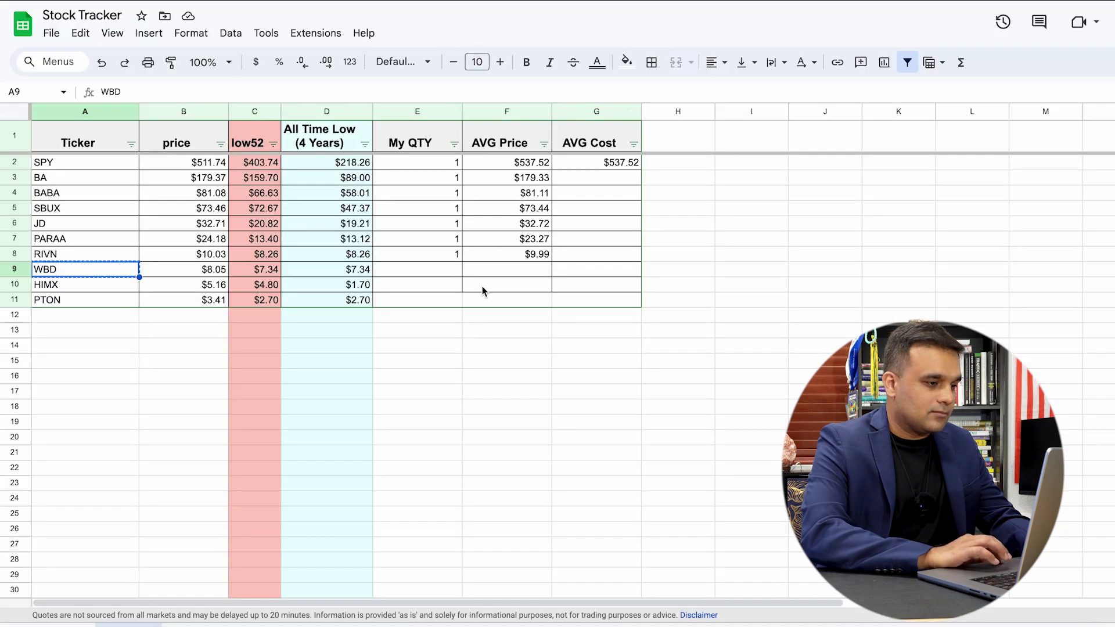
Switch to the Stock Tracker sheet and record WBD's AVG Price as 7.93 and My QTY as 1
click(495, 273)
text(7.93)
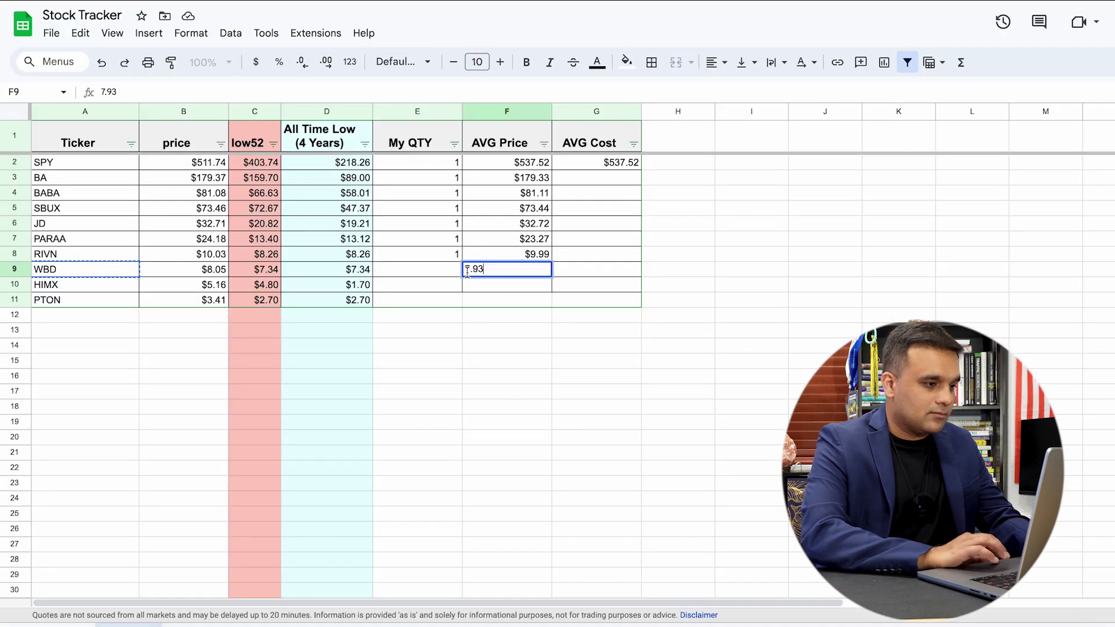
click(423, 271)
text(1)
key(Return)
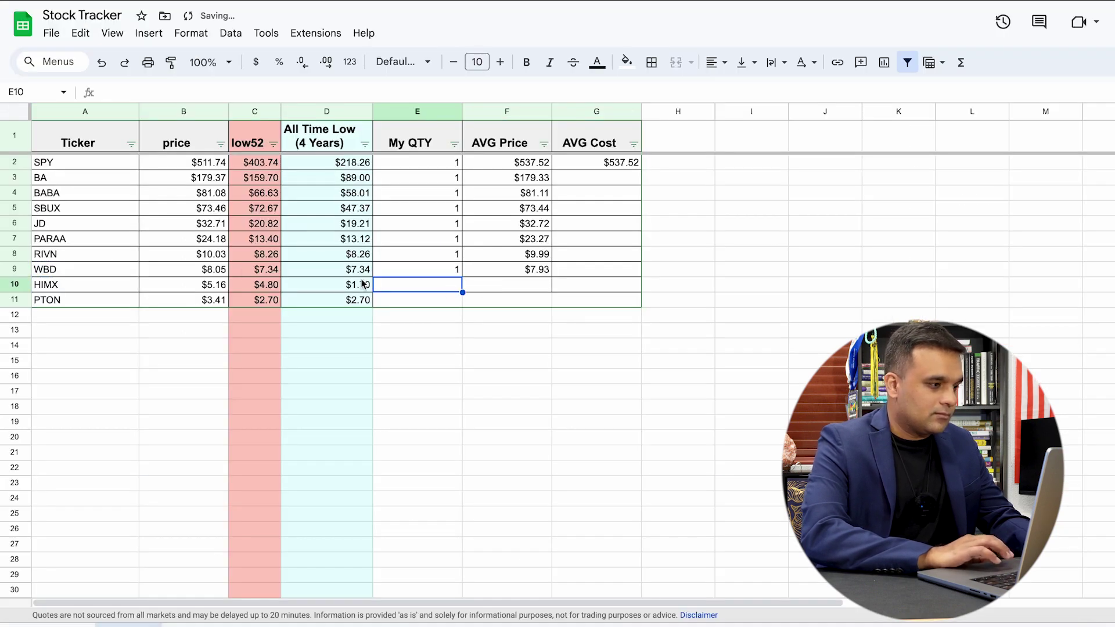
Copy the HIMX ticker from the tracker, switch to Robinhood and search for it to open the Himax page
click(115, 284)
click(497, 1)
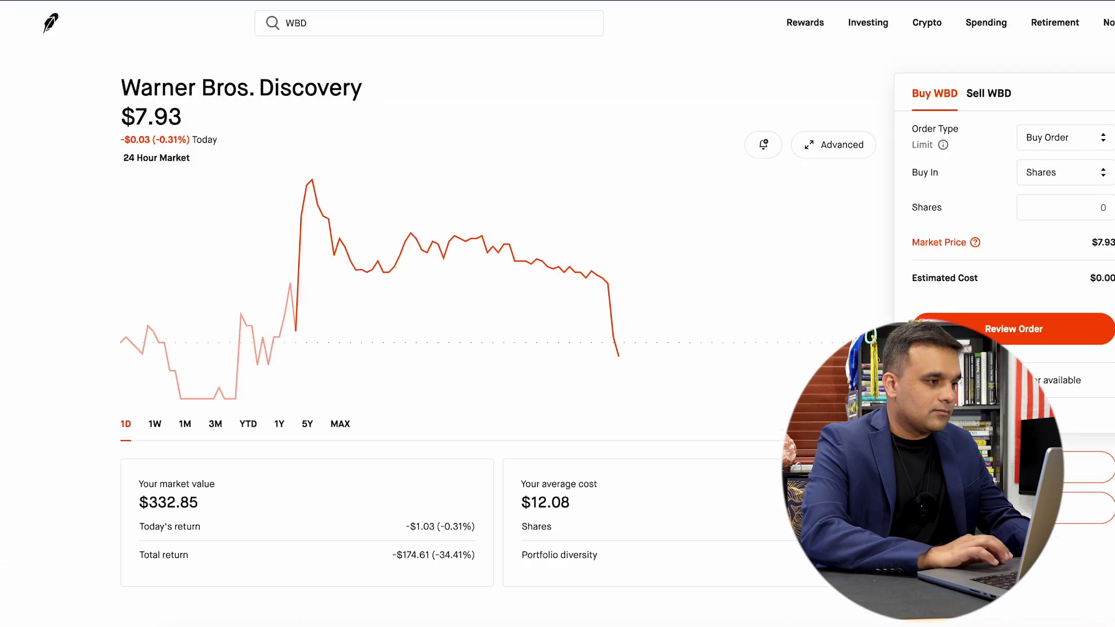
click(518, 26)
key(ctrl+a)
text(HIMX)
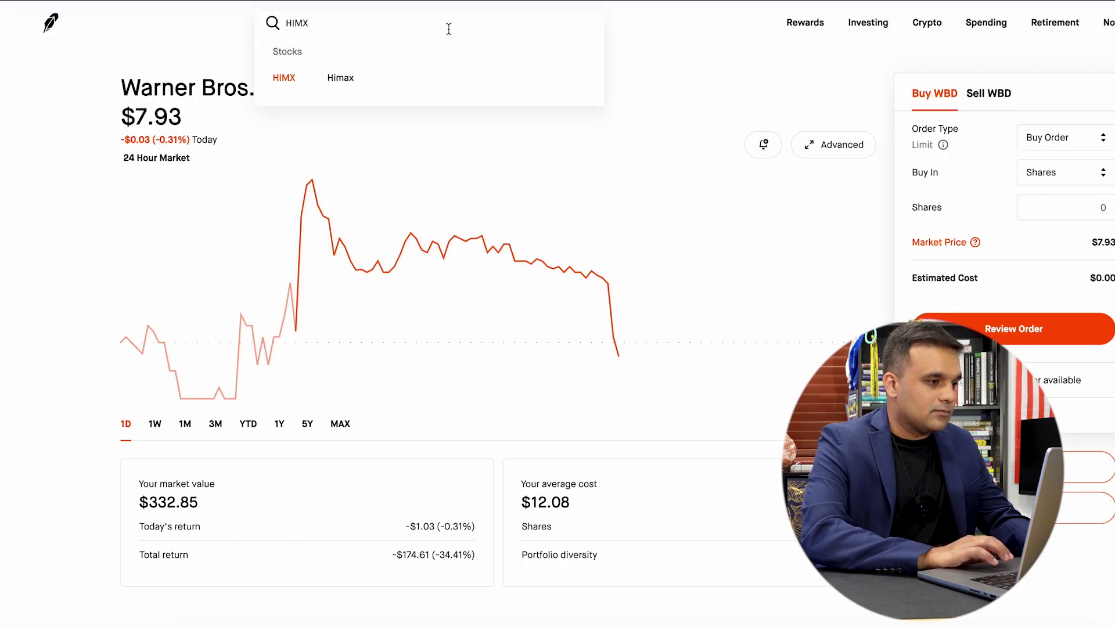
click(437, 75)
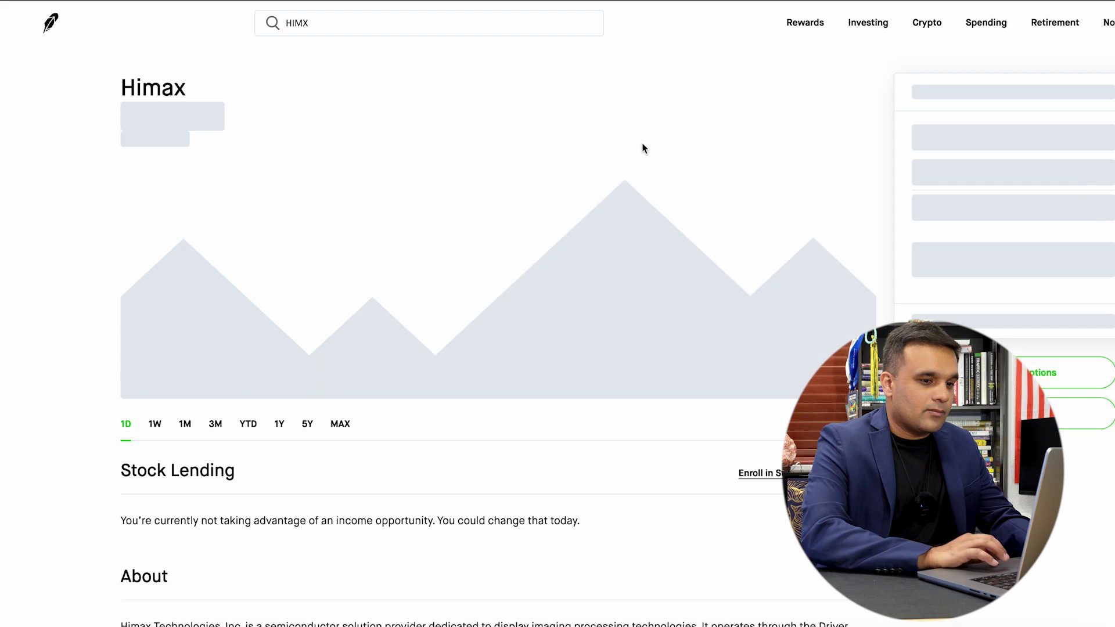
Buy 1 share of HIMX by reviewing and submitting the order, and close the purchase summary
click(1089, 207)
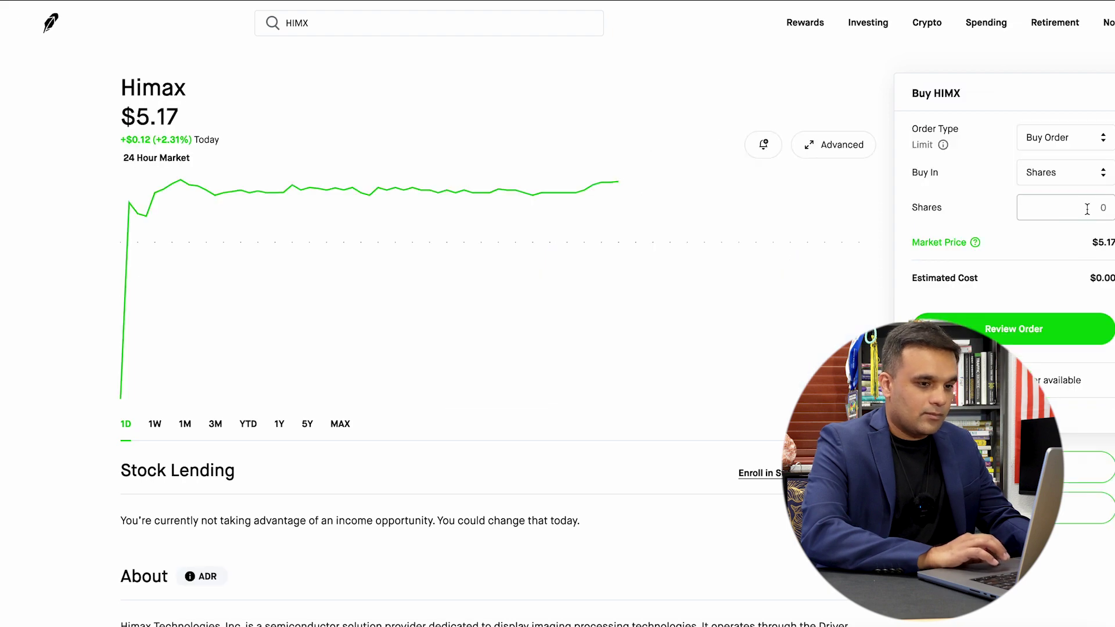
text(1)
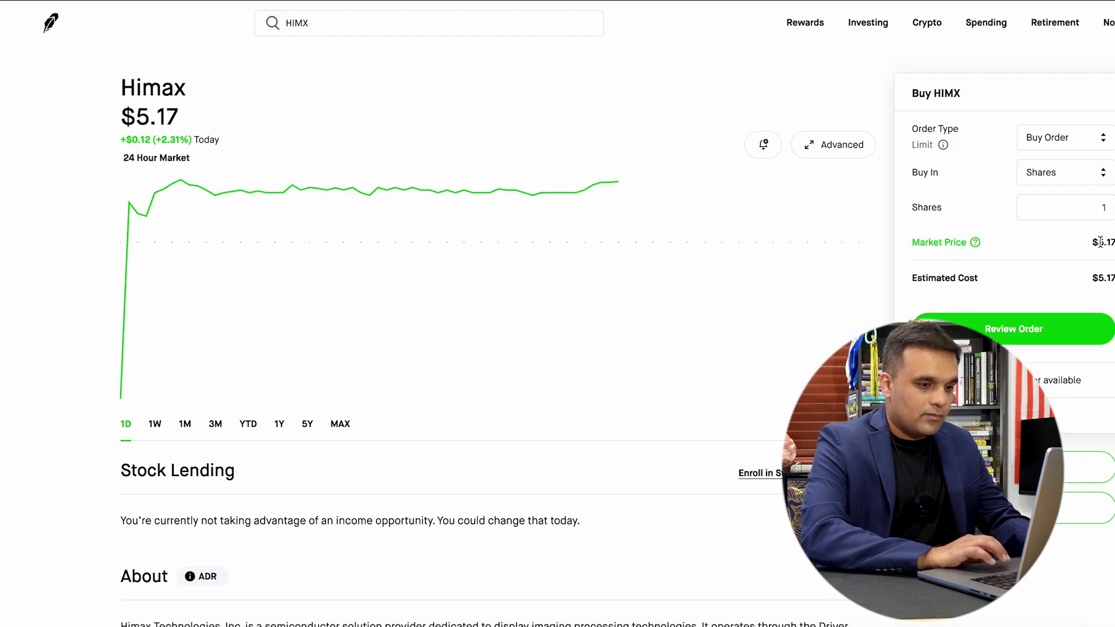
click(1057, 335)
click(1083, 427)
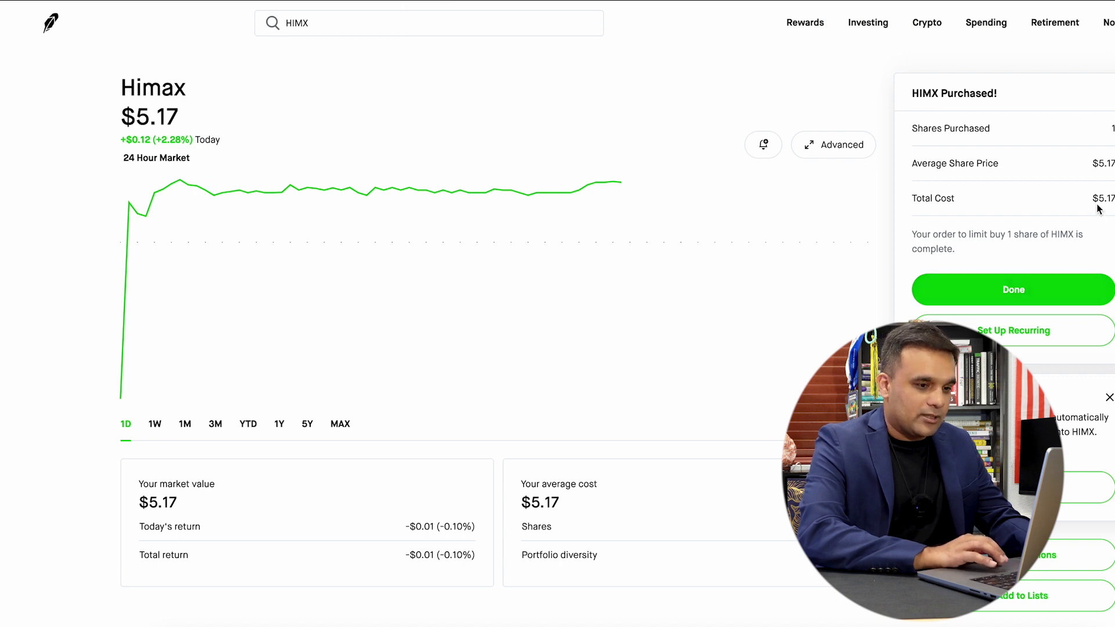
click(1050, 288)
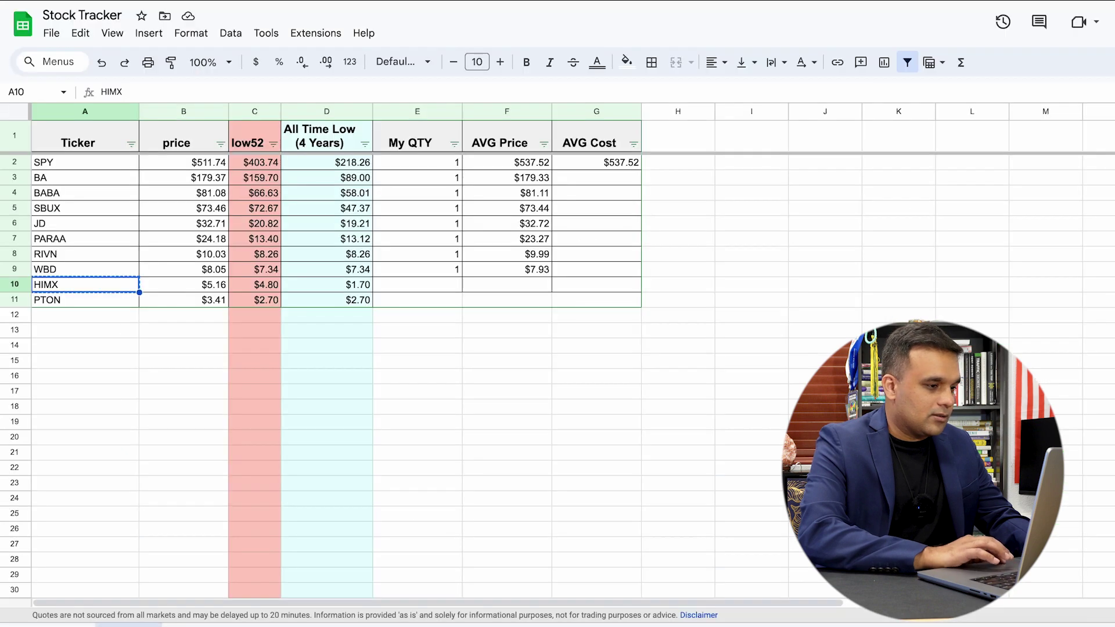
Switch to the Stock Tracker sheet, record HIMX's AVG Price as 5.17 and fill its My QTY with 1 from the row above
click(525, 287)
text(5.17)
click(485, 329)
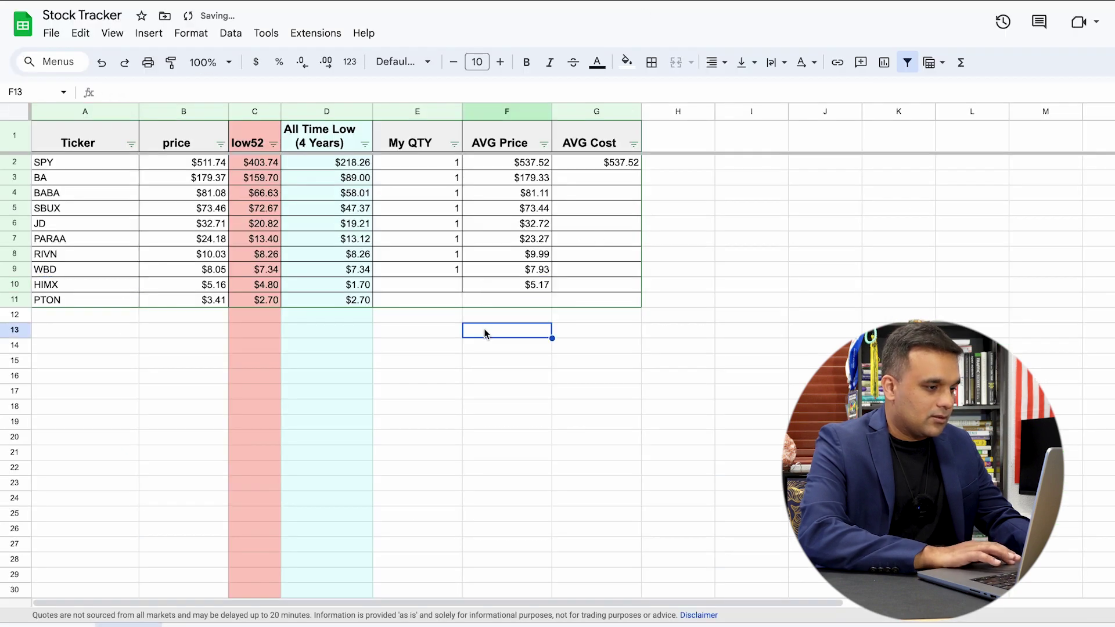
click(452, 276)
drag(451, 276, 454, 287)
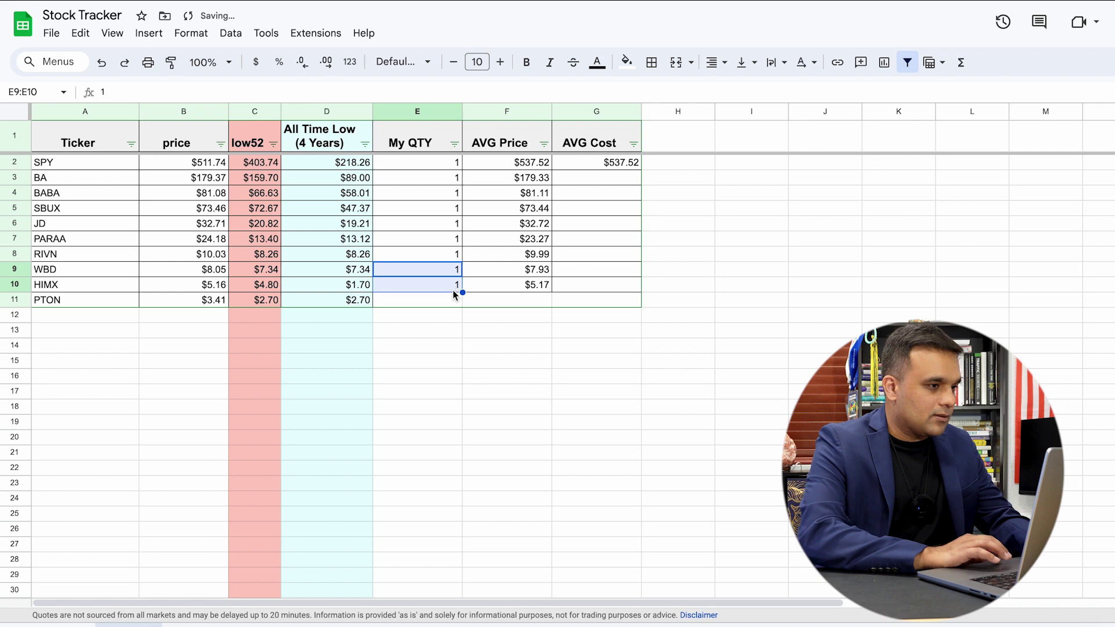
click(450, 300)
Switch to Robinhood, search for PTON and open the Peloton Interactive page
key(ctrl+Tab)
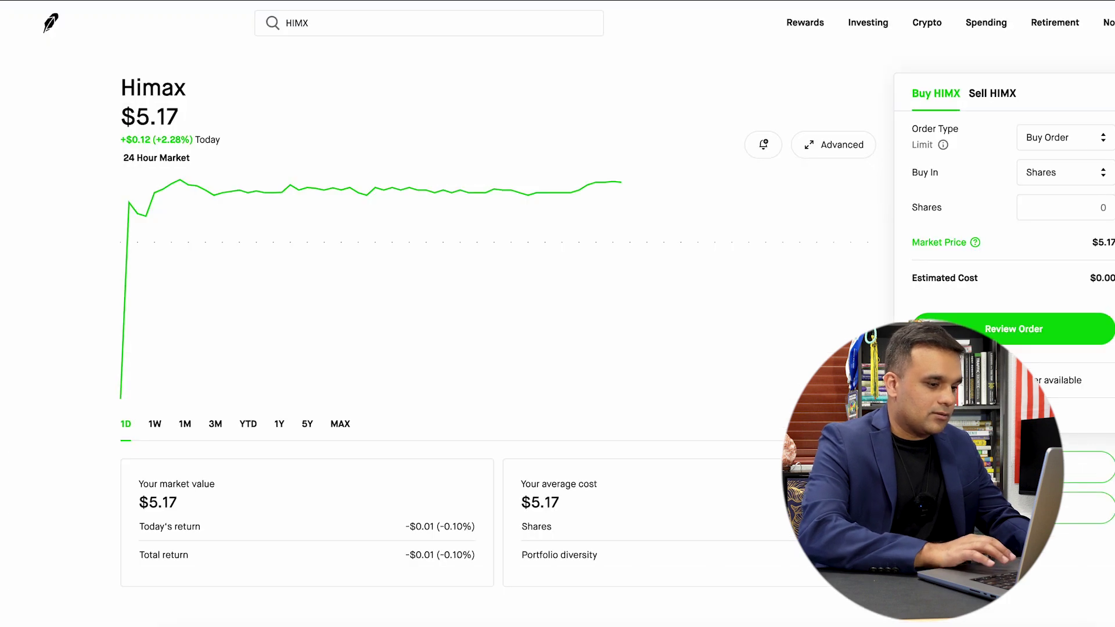
click(463, 23)
text(PTON)
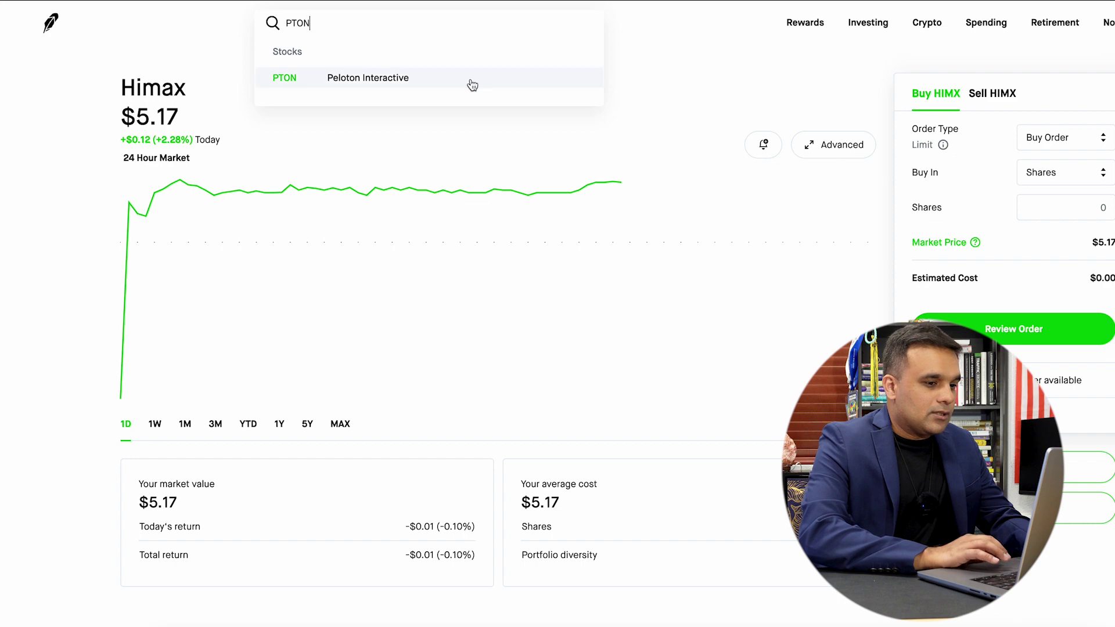
click(470, 79)
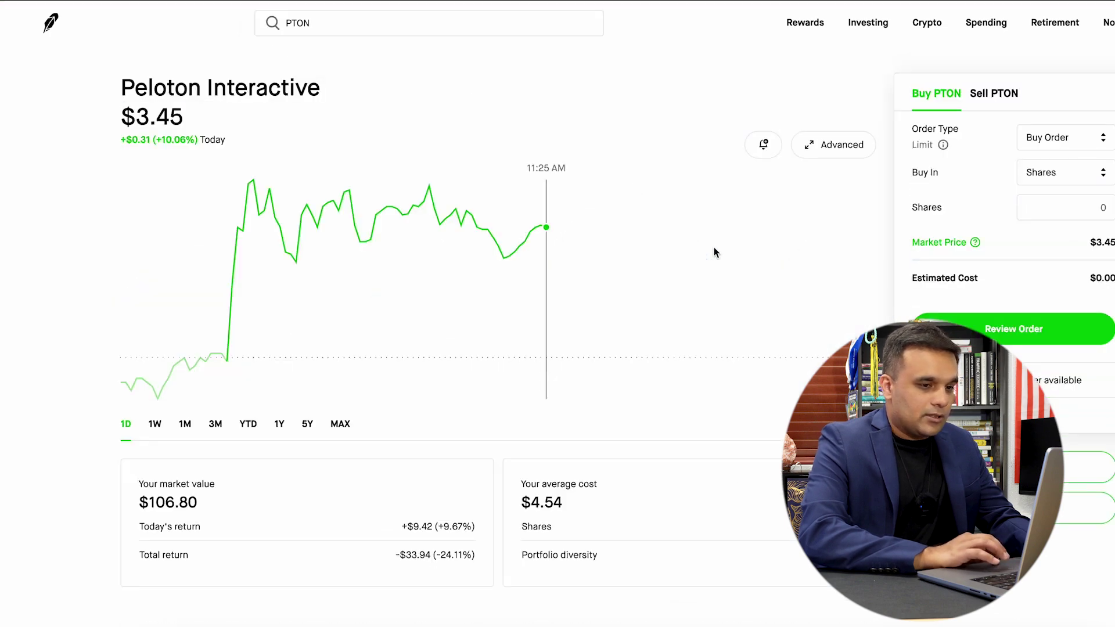
Buy 1 share of PTON by reviewing and submitting the order, and close the order summary
click(1060, 208)
text(1)
click(1106, 256)
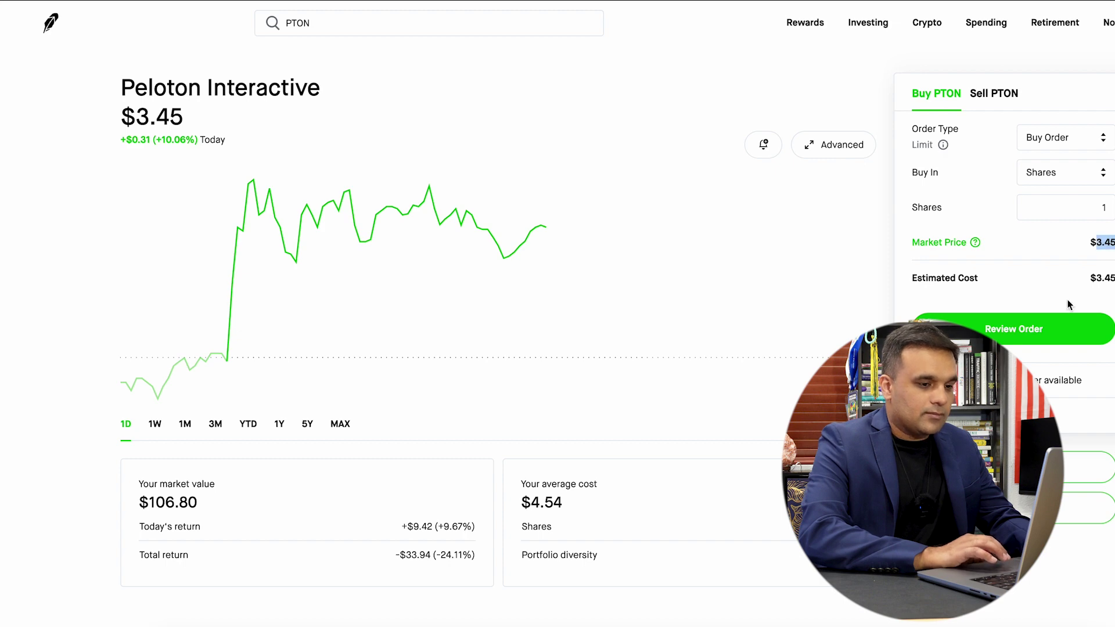
click(1048, 334)
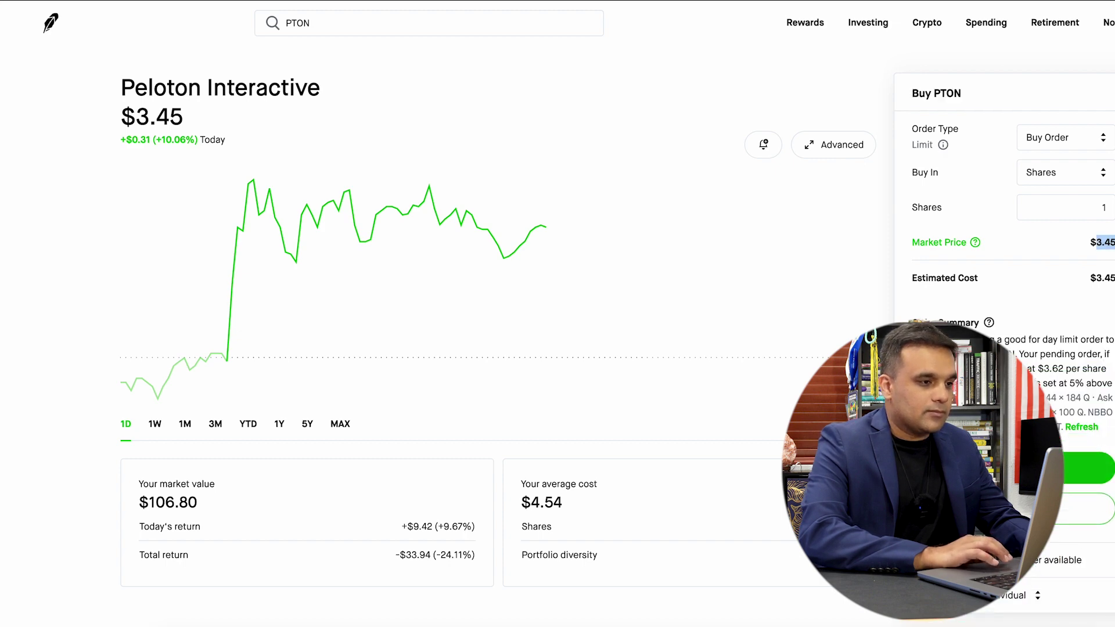
click(1086, 468)
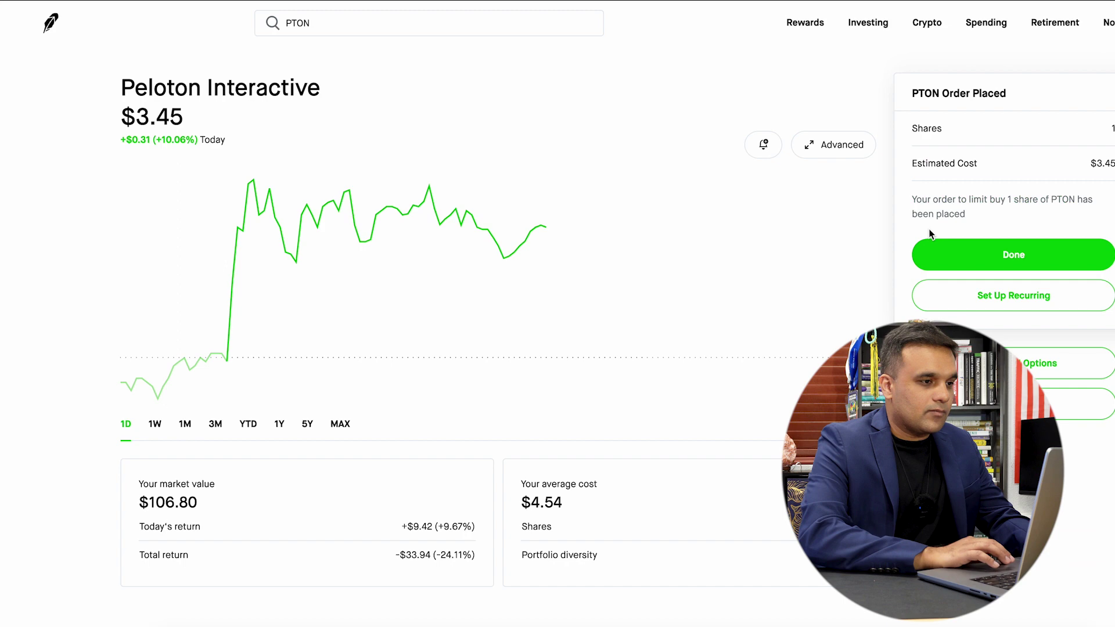
click(967, 255)
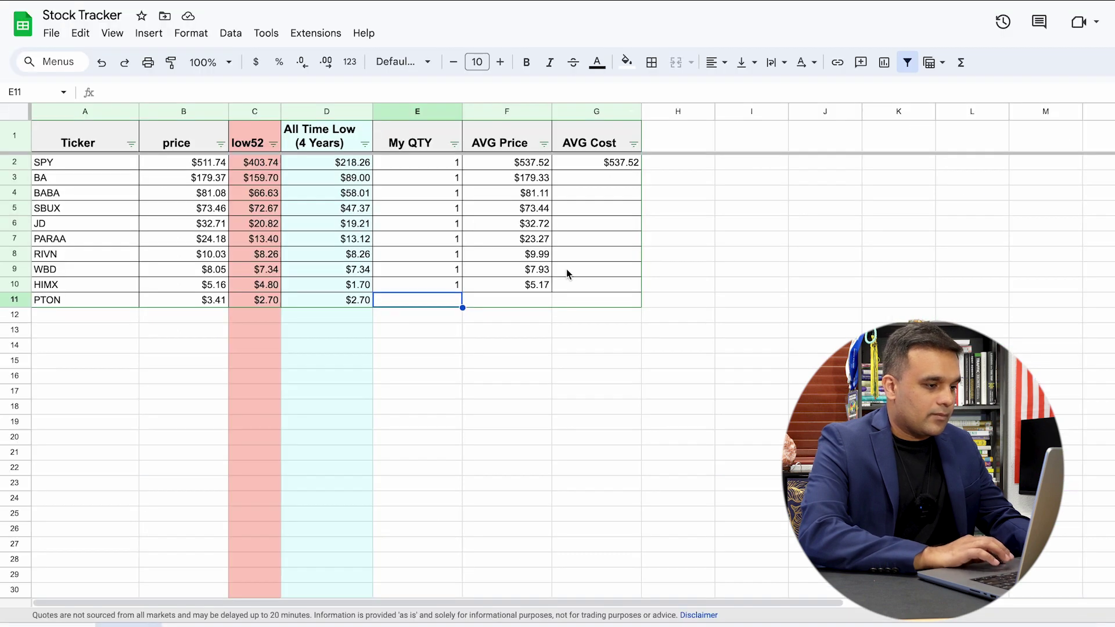
Switch to the Stock Tracker sheet, record PTON's AVG Price as 3.45 and fill its My QTY with 1 from the row above
click(527, 302)
text(3.45)
key(Return)
click(449, 287)
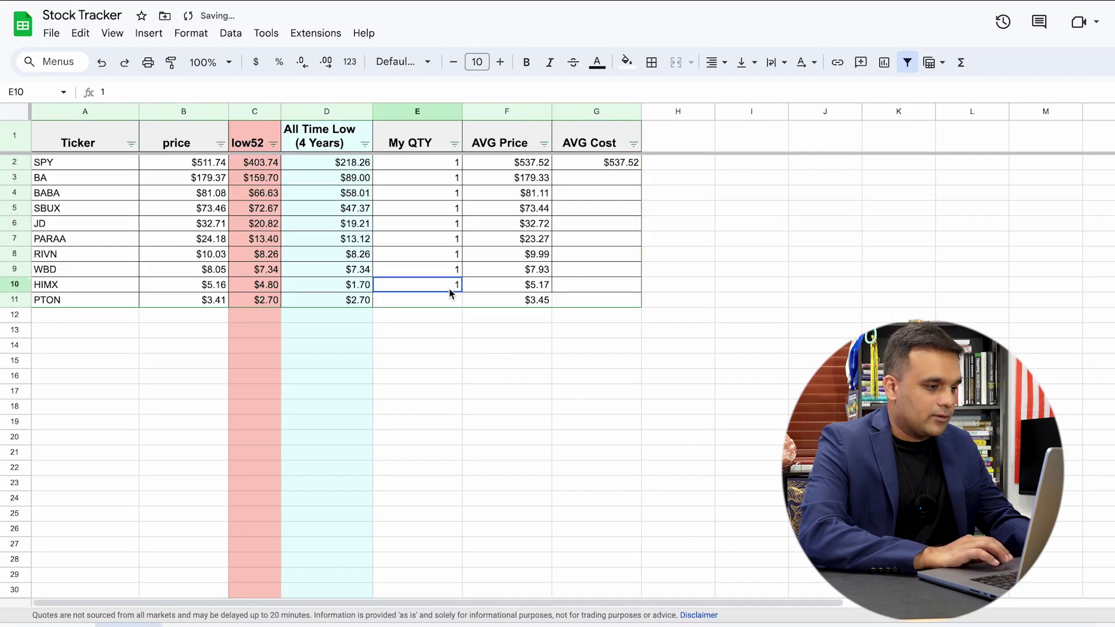
drag(448, 288, 449, 296)
key(ctrl+d)
click(469, 336)
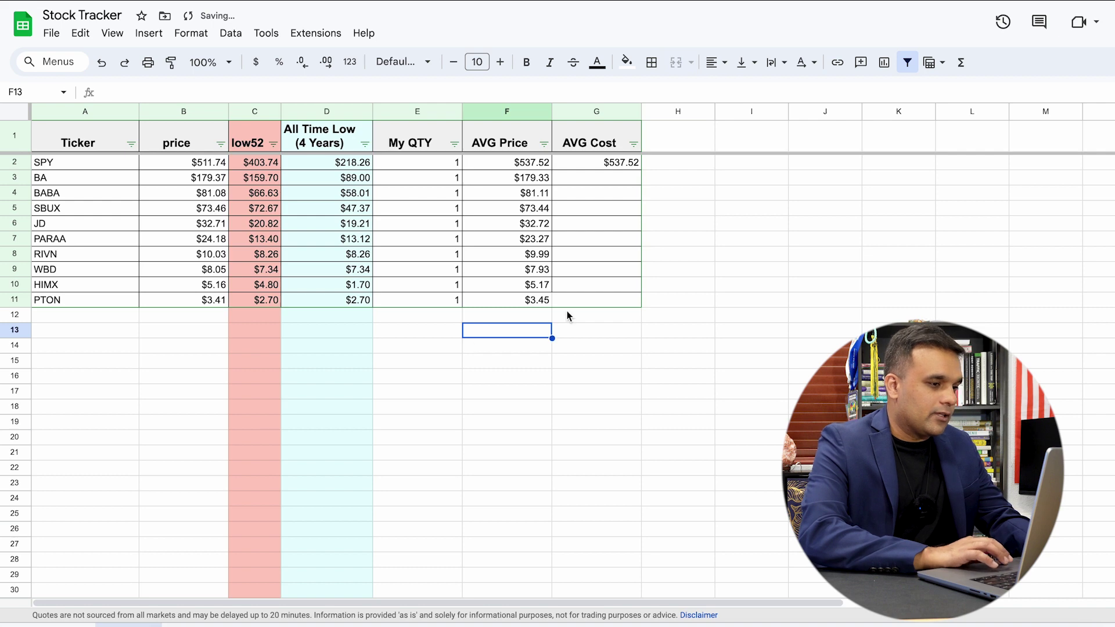
Fill the AVG Cost formula =E2*F2 from the SPY row down through the PTON row
drag(630, 163, 615, 305)
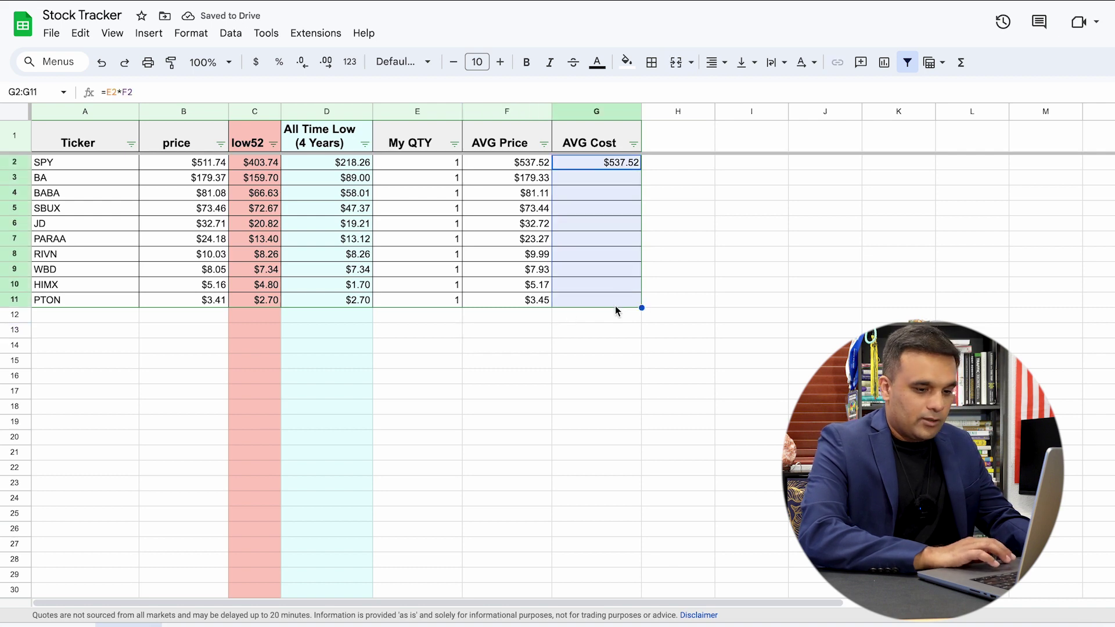
key(ctrl+d)
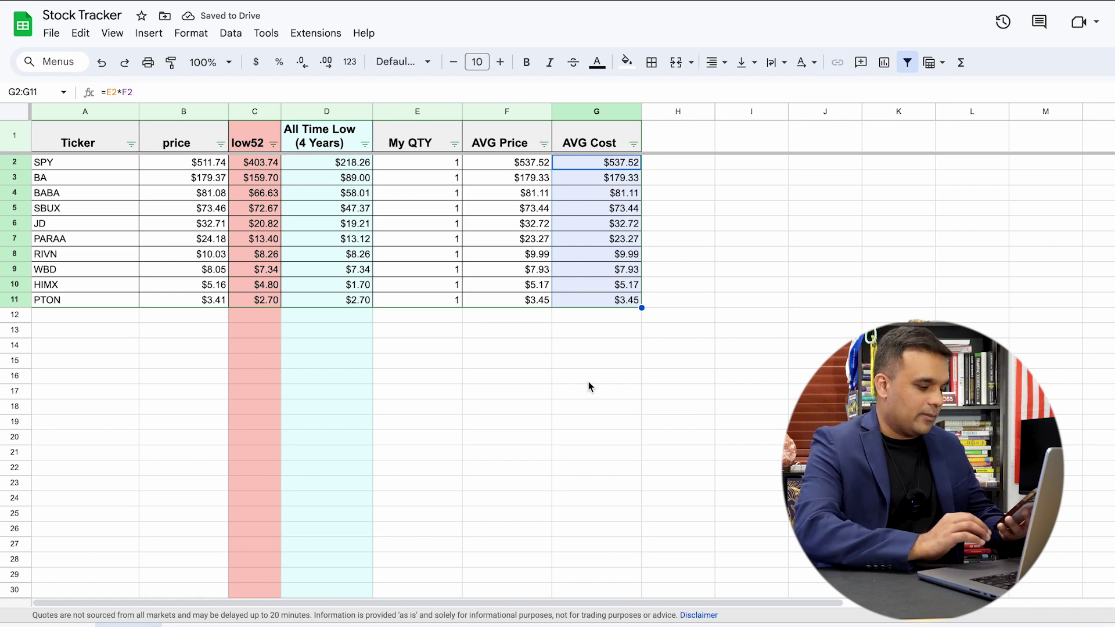
Copy the PARAA ticker from the sheet, switch to Robinhood, search for it and open the Paramount Global Class A page
click(563, 363)
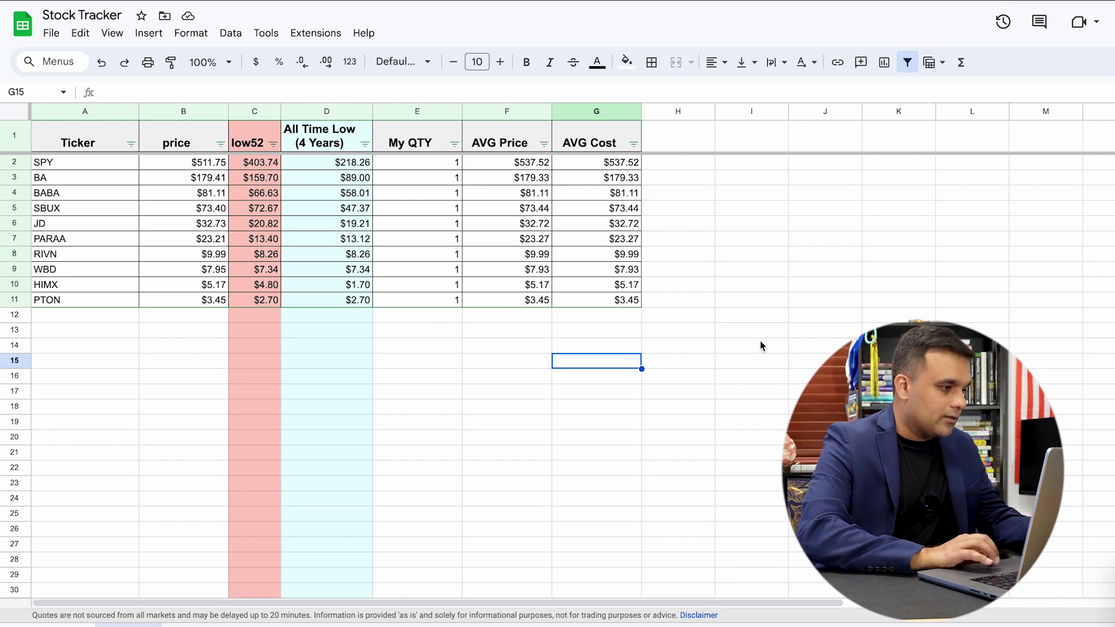
click(102, 246)
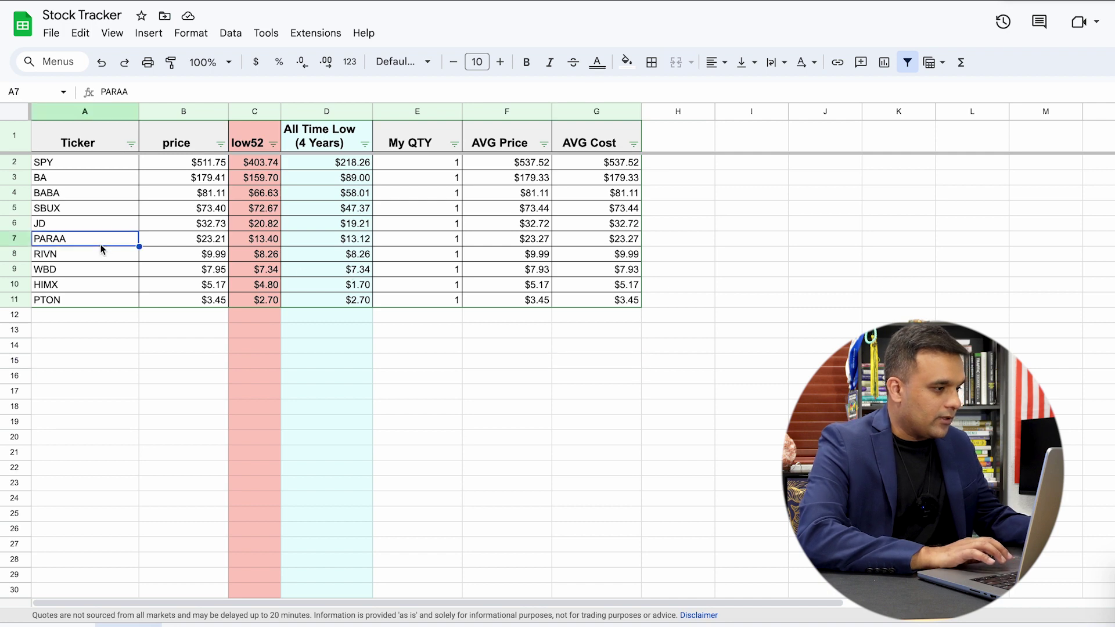
key(ctrl+c)
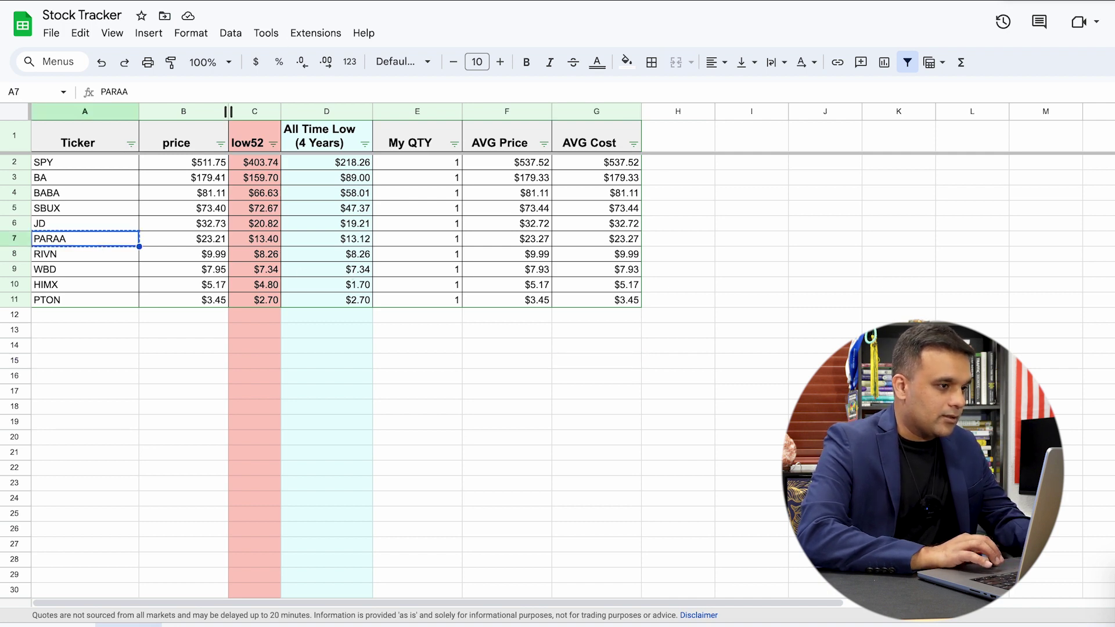
key(ctrl+Tab)
click(383, 22)
key(ctrl+v)
click(400, 83)
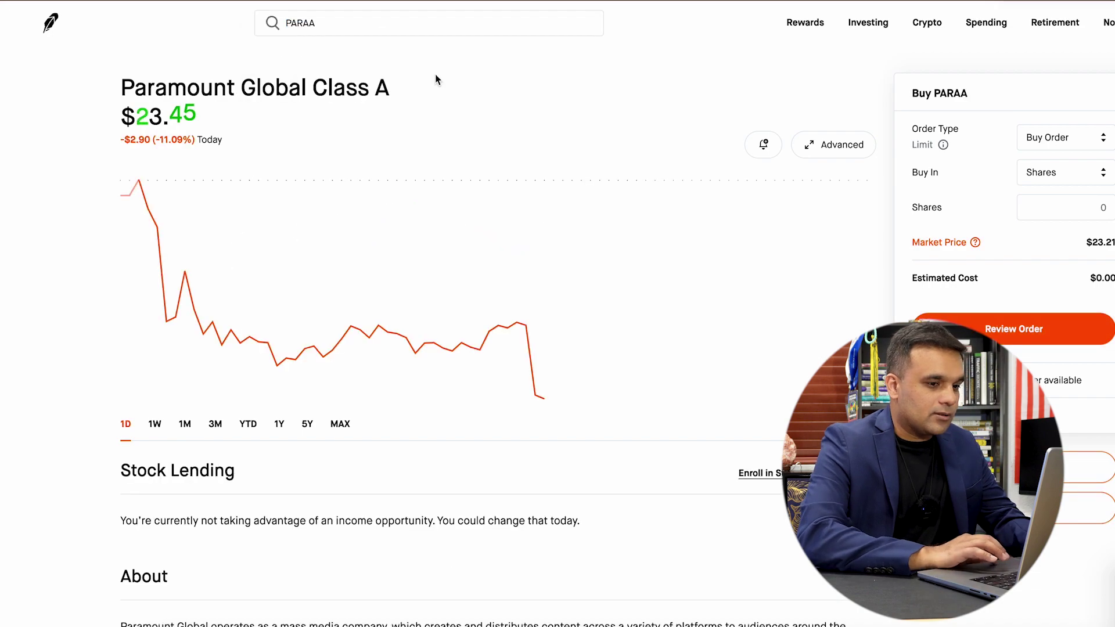
Buy 1 share of PARAA by reviewing and submitting the order, and close the order summary
scroll(778, 335, down, 15)
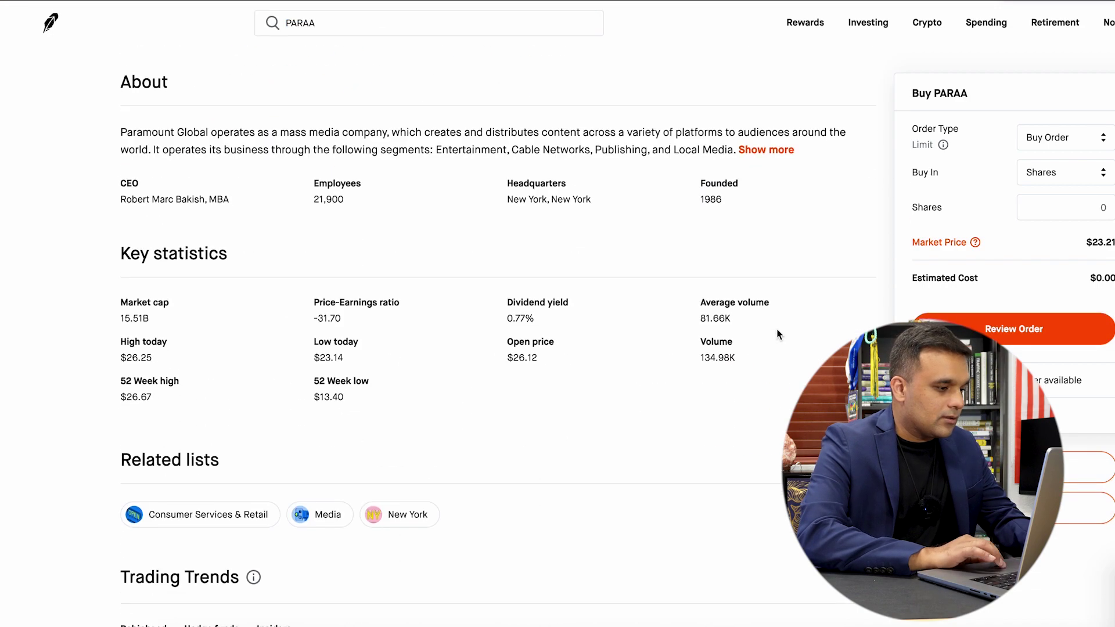
scroll(778, 335, down, 15)
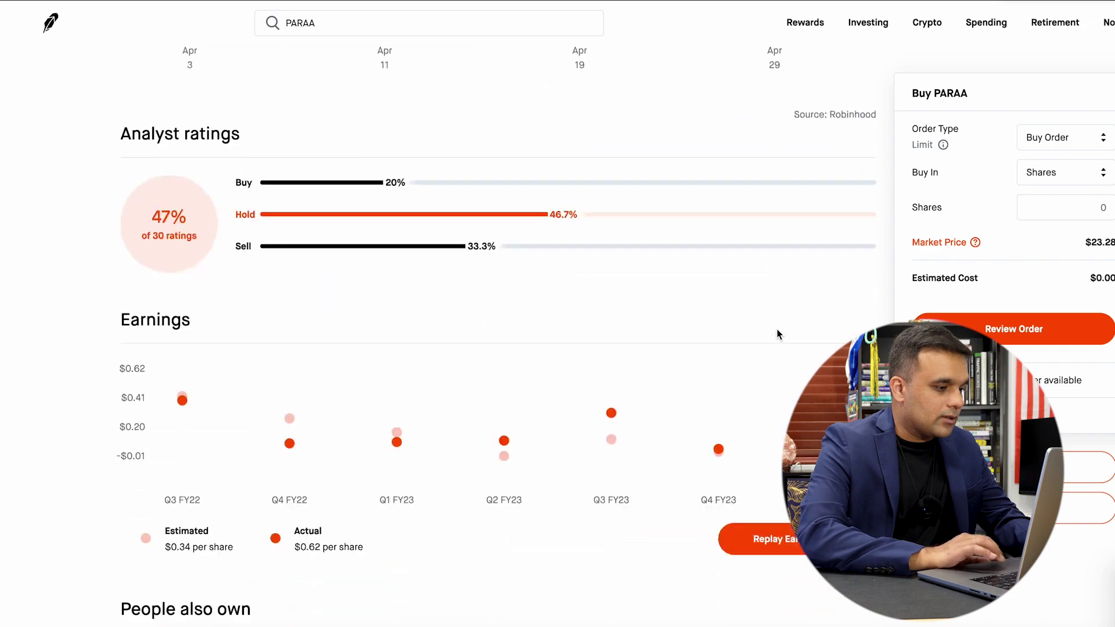
scroll(778, 334, up, 20)
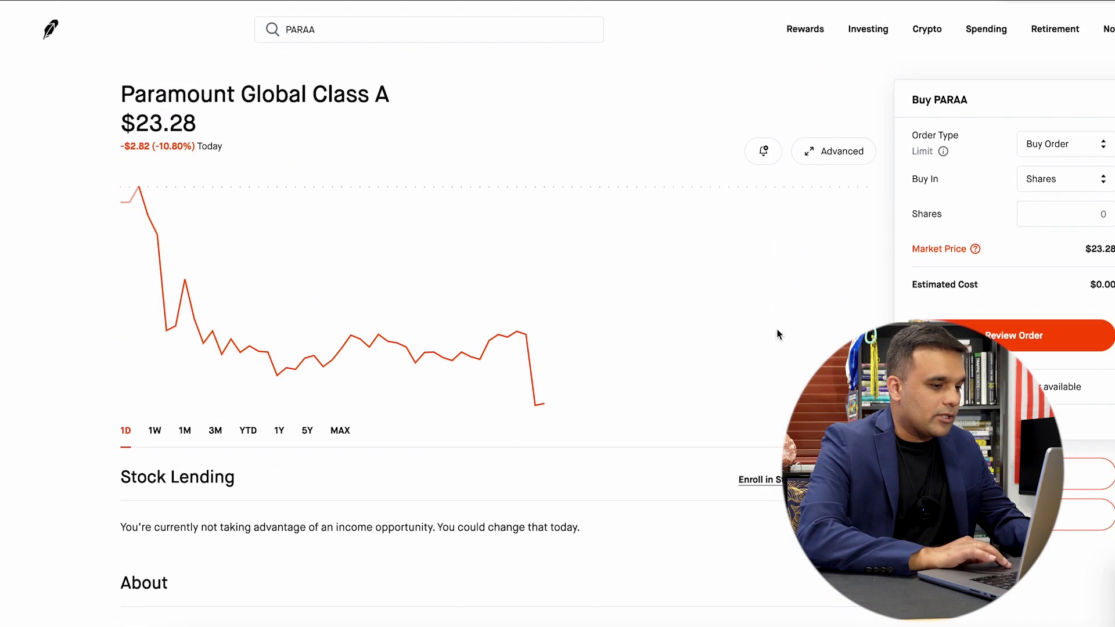
click(1089, 208)
text(1)
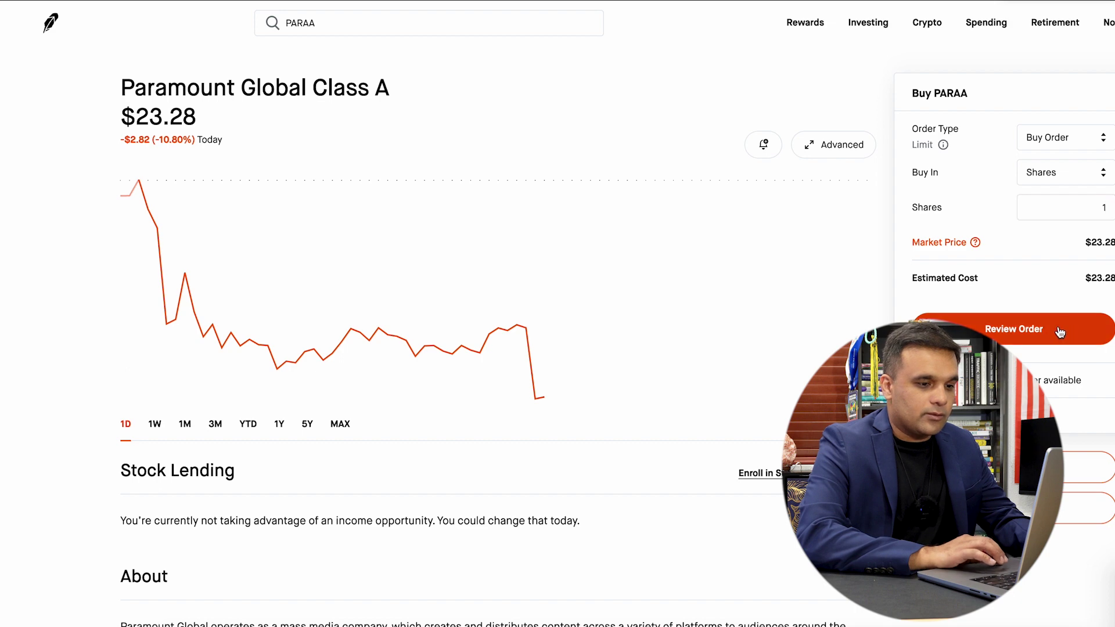
click(1034, 330)
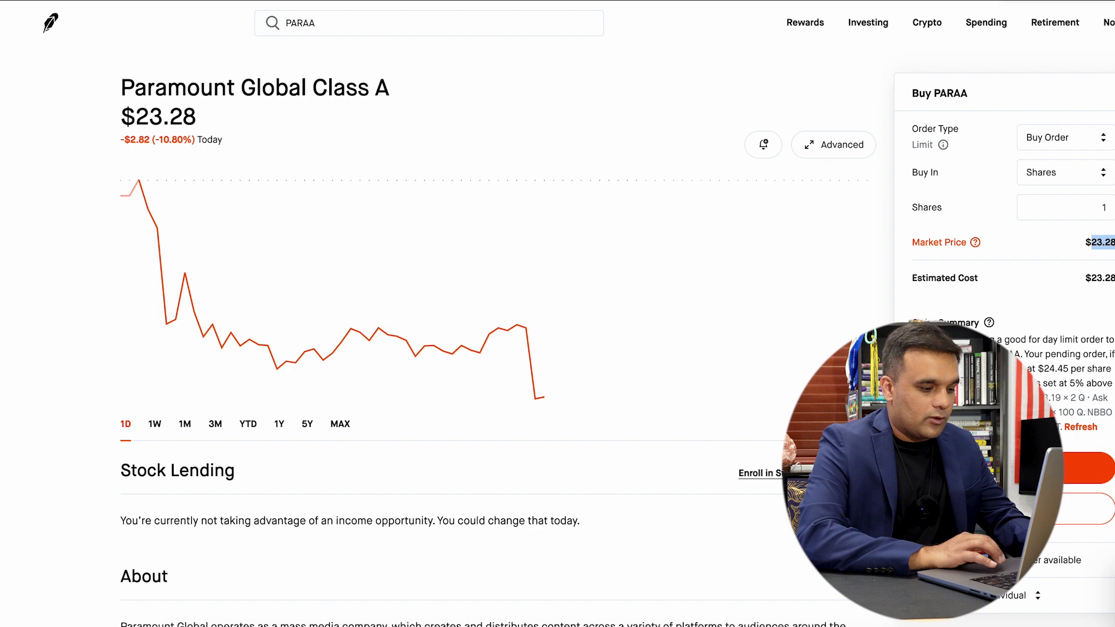
click(1039, 467)
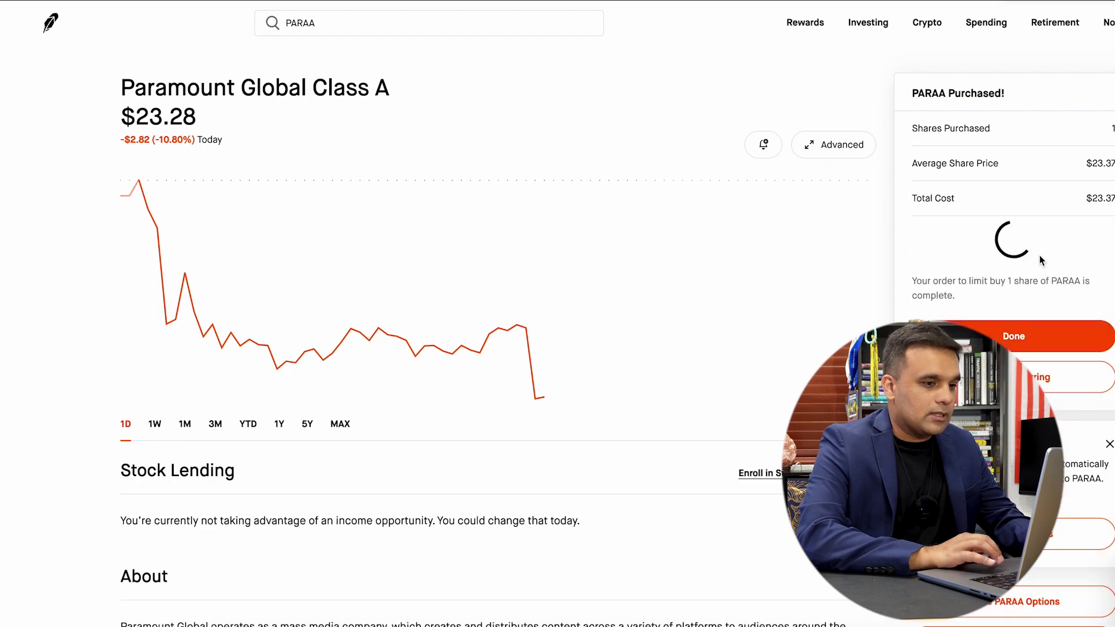
click(1009, 302)
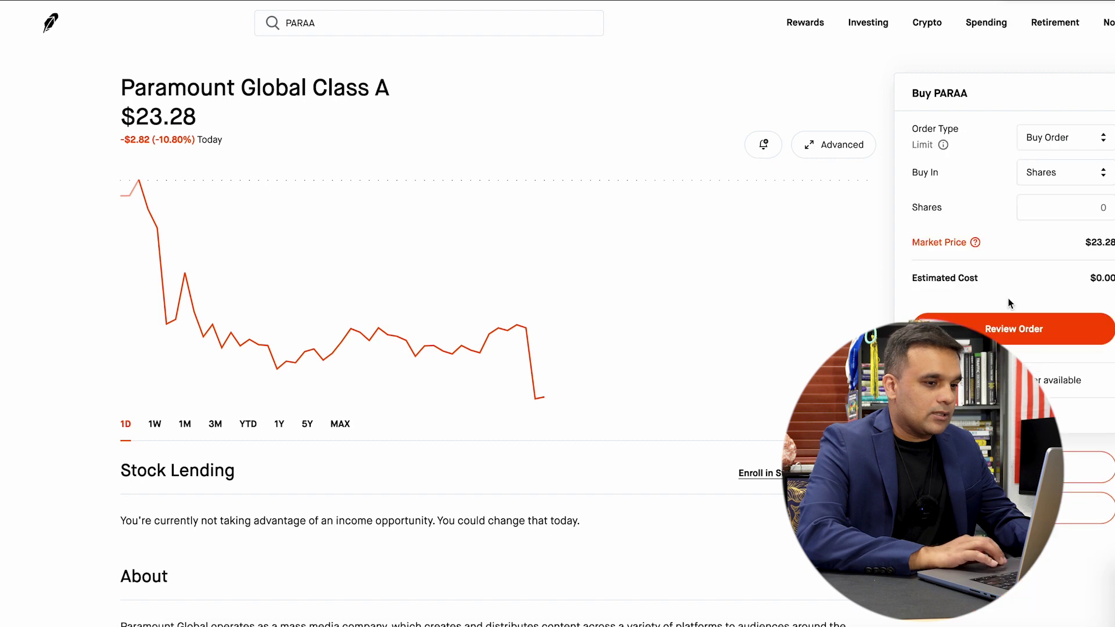
Switch to the Stock Tracker sheet and set PARAA's AVG Price to 23.28
key(ctrl+Tab)
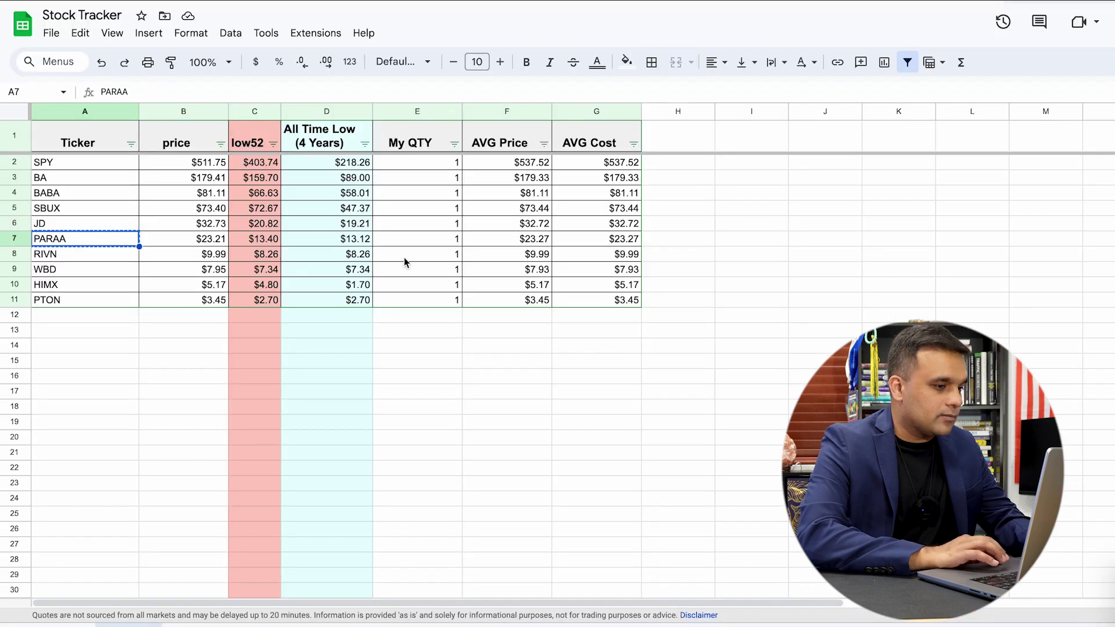
click(503, 239)
double_click(503, 237)
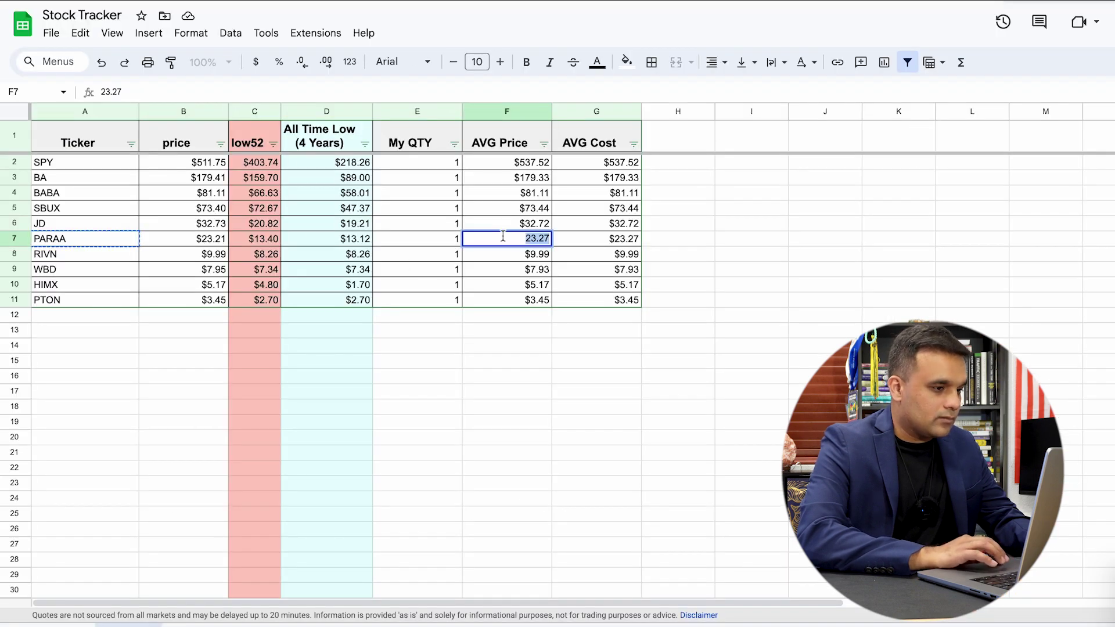
text(23.28)
click(525, 356)
Take the RIVN ticker from the sheet, switch to Robinhood, search for it and open the Rivian Automotive page
click(76, 259)
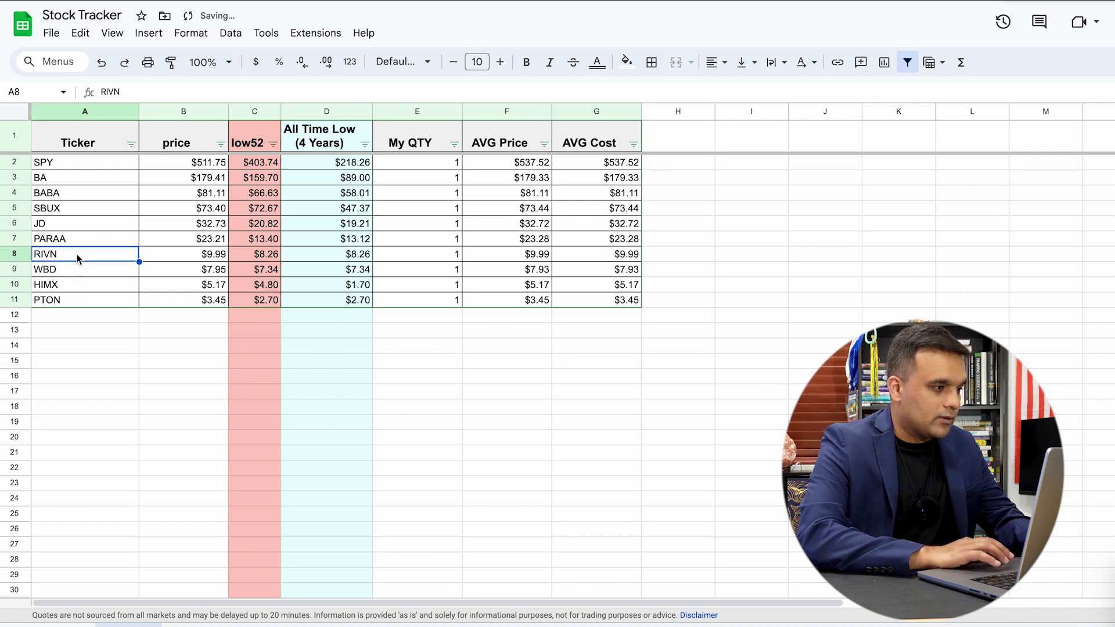
key(ctrl+Tab)
click(364, 14)
text(RIVN)
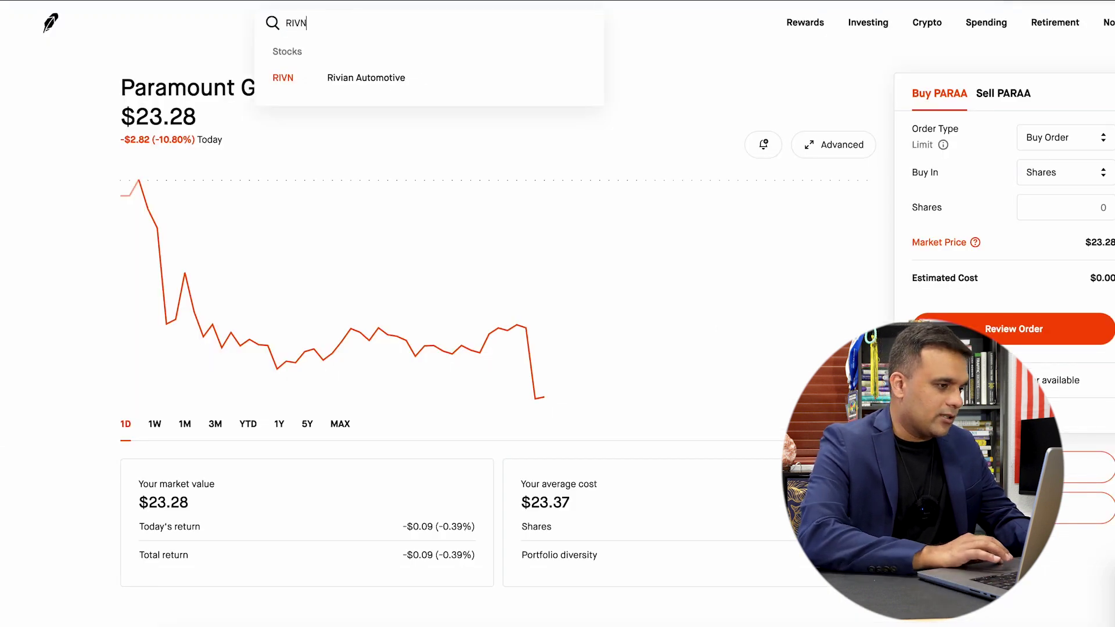
click(372, 86)
Buy 1 share of RIVN by reviewing and submitting the order, and close the order summary
scroll(630, 173, down, 12)
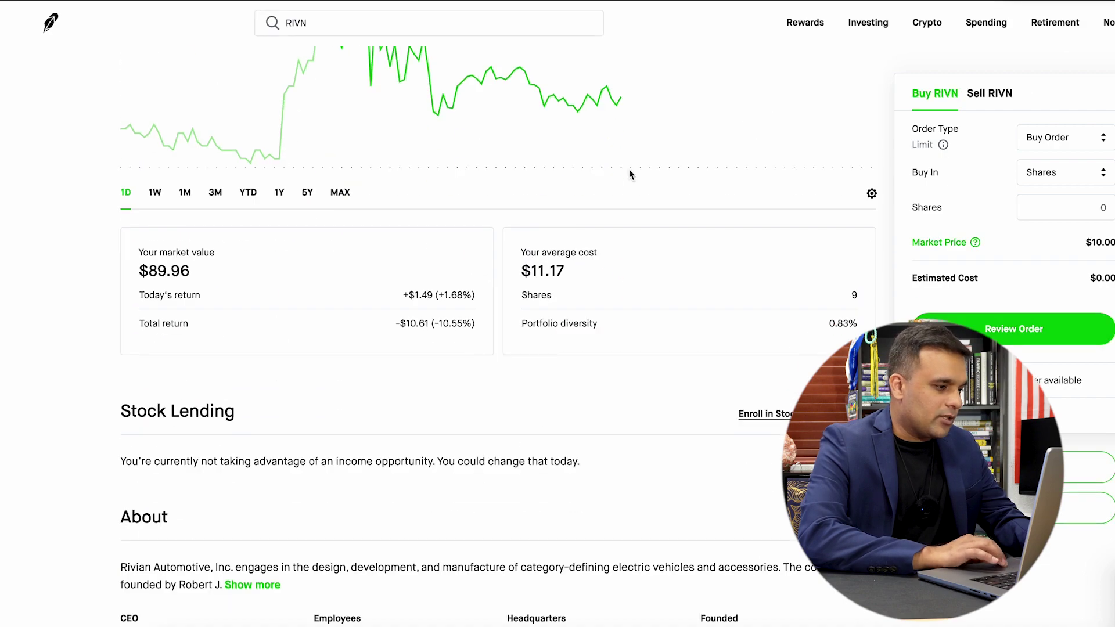
scroll(629, 169, down, 15)
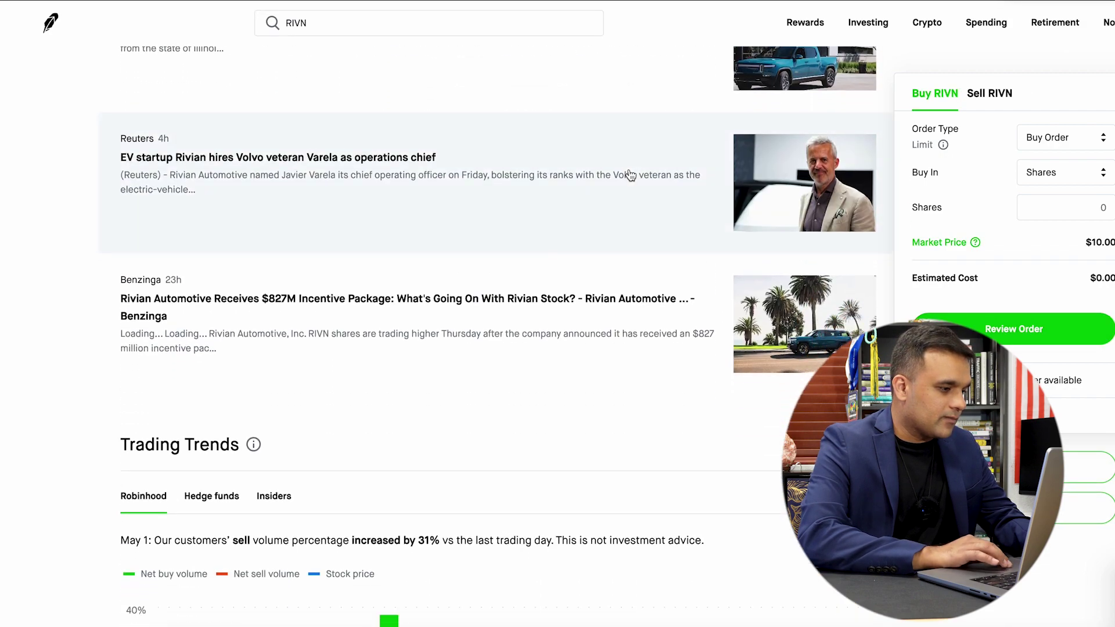
scroll(629, 169, down, 8)
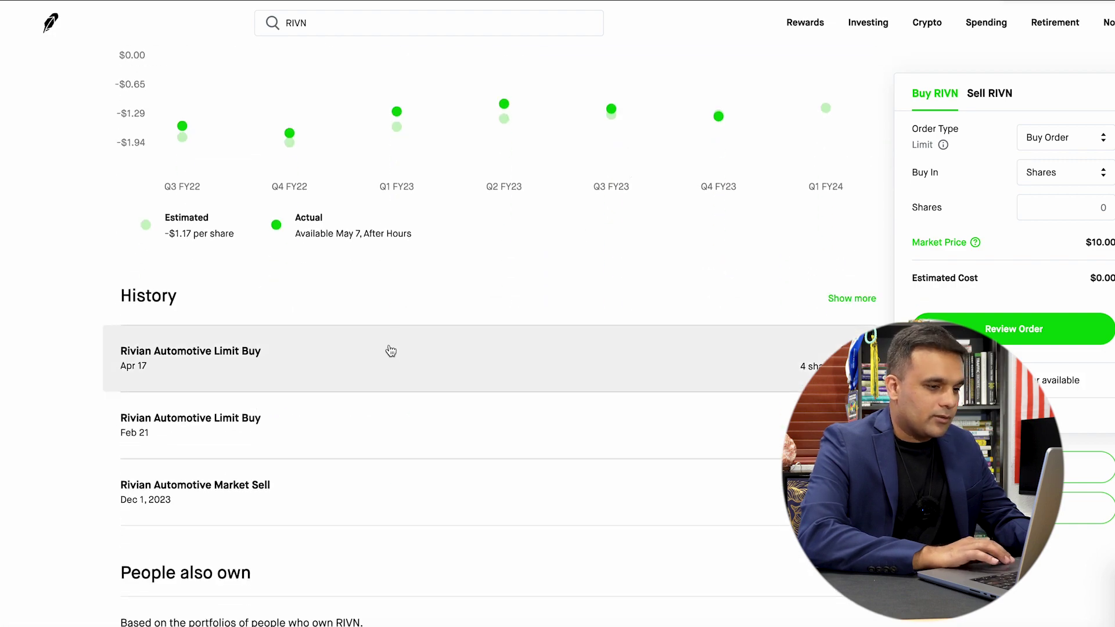
scroll(540, 317, up, 20)
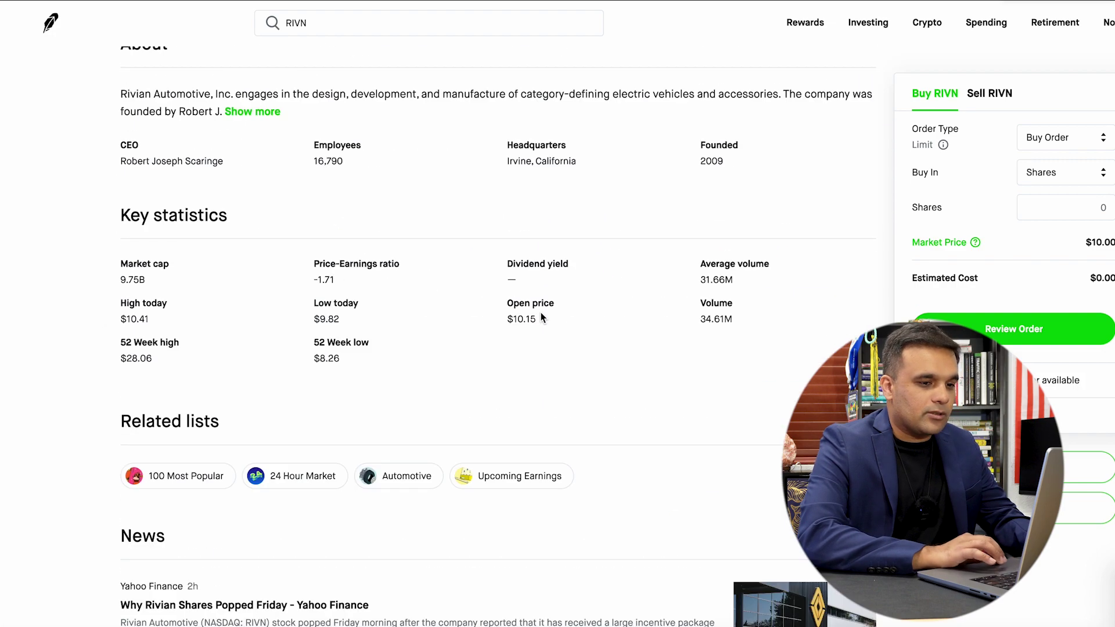
click(1083, 208)
text(1)
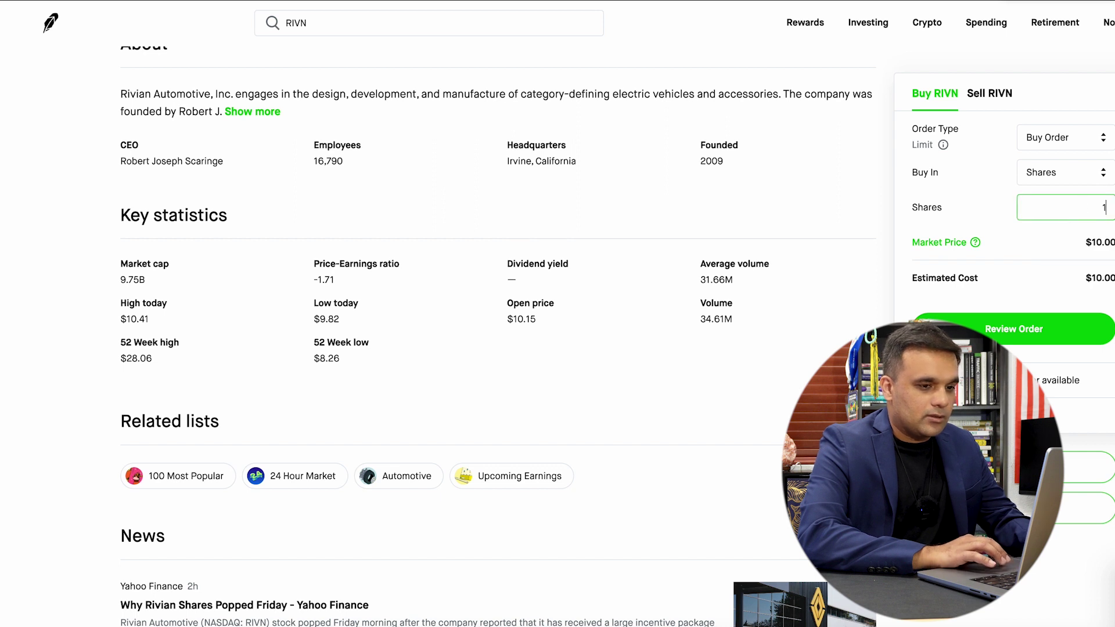
double_click(1098, 242)
click(1031, 329)
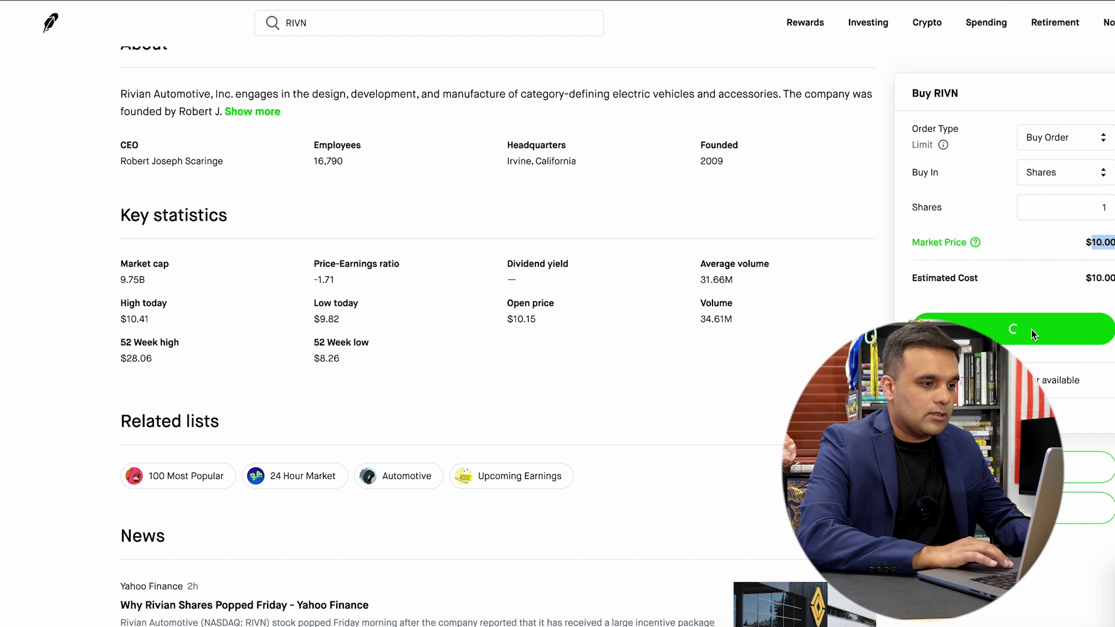
scroll(762, 236, up, 10)
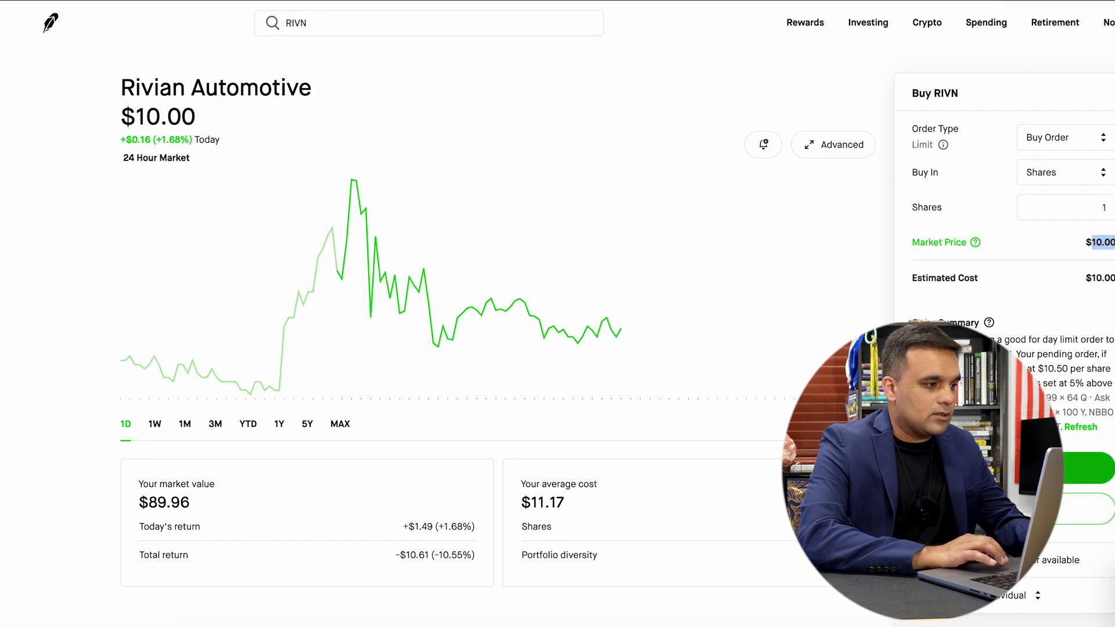
click(1089, 475)
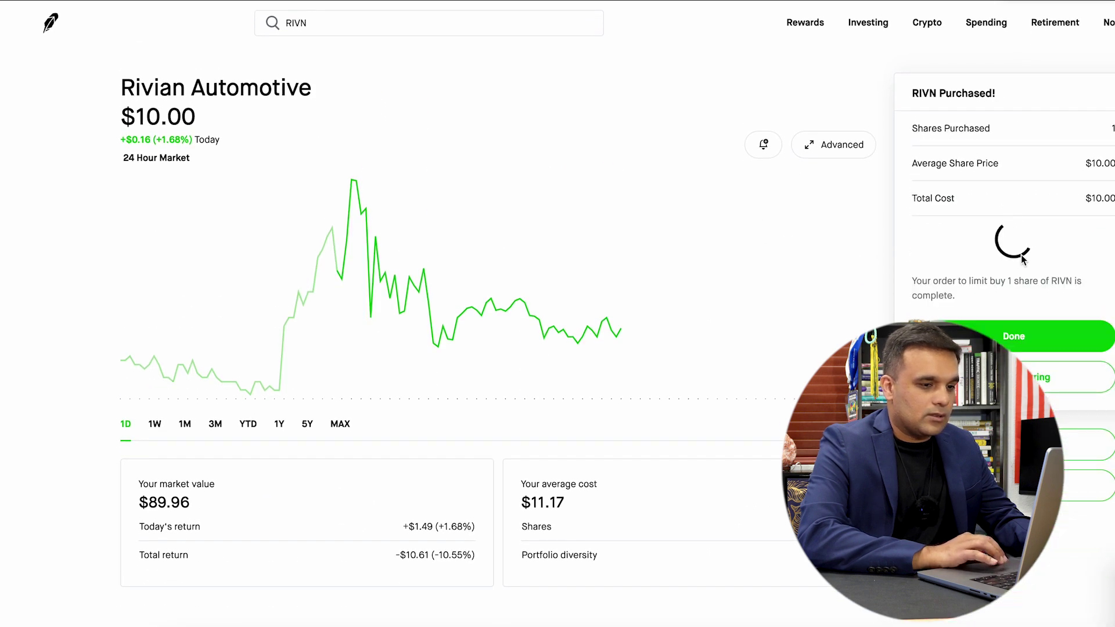
click(1015, 293)
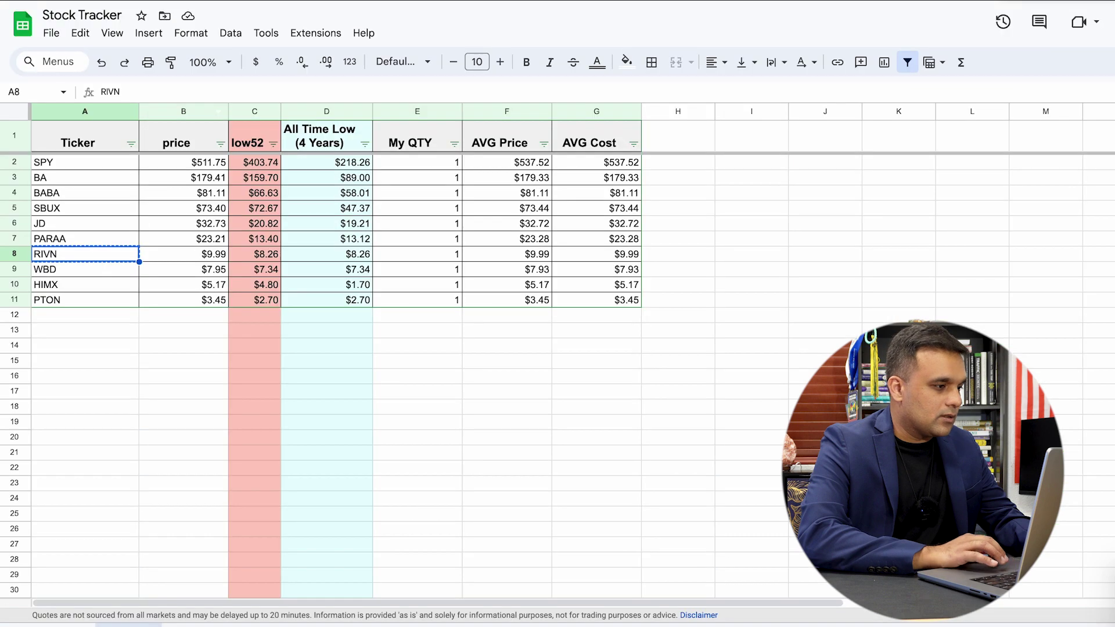
In the Stock Tracker sheet, set RIVN's AVG Price to 10.00
click(23, 260)
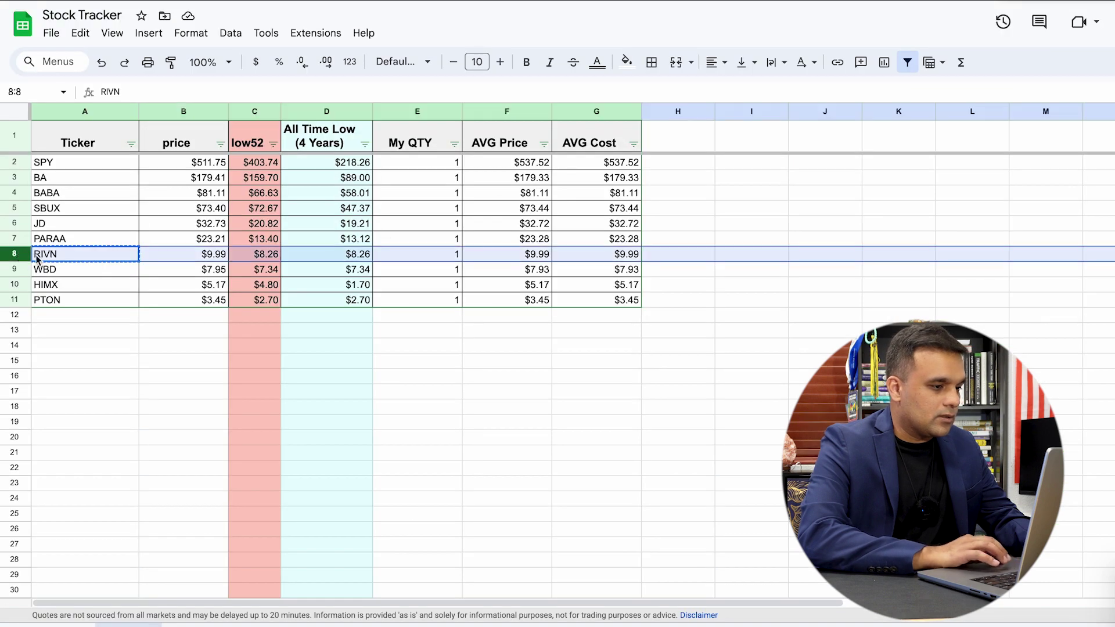
click(488, 251)
double_click(490, 250)
text(10.00)
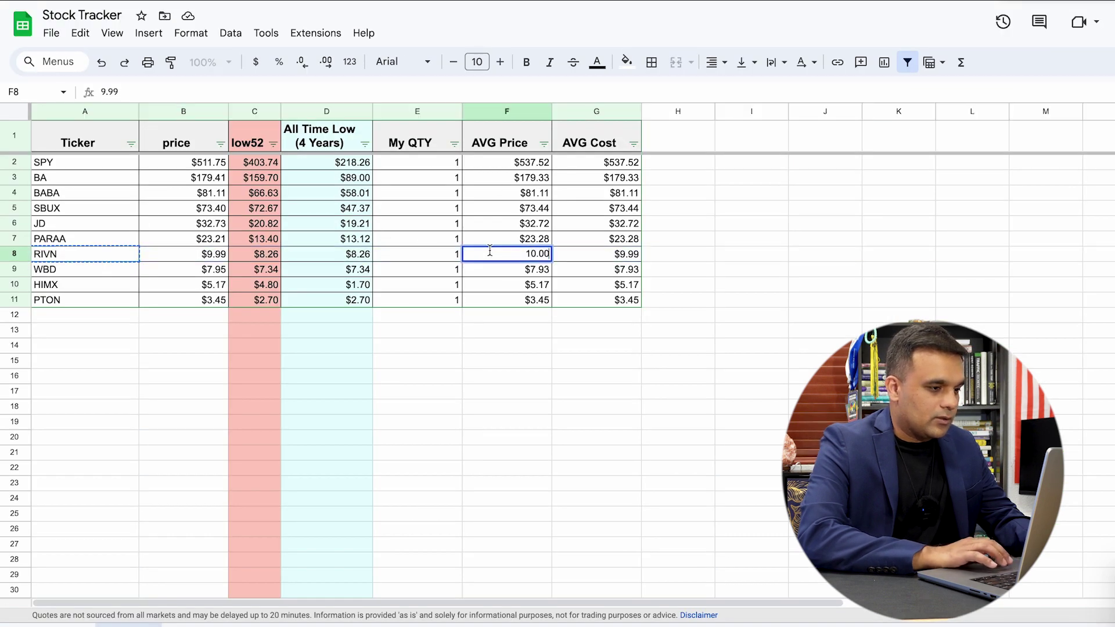
click(533, 382)
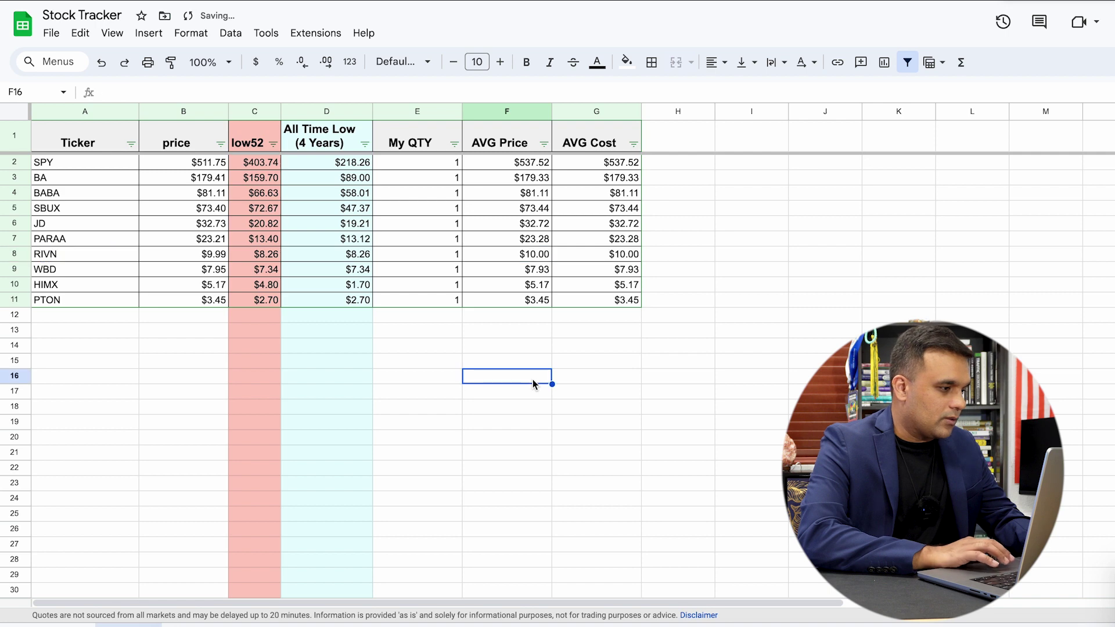
Select the AVG Cost values from the SPY row through the PTON row, and clear the RIVN search on Robinhood
click(68, 273)
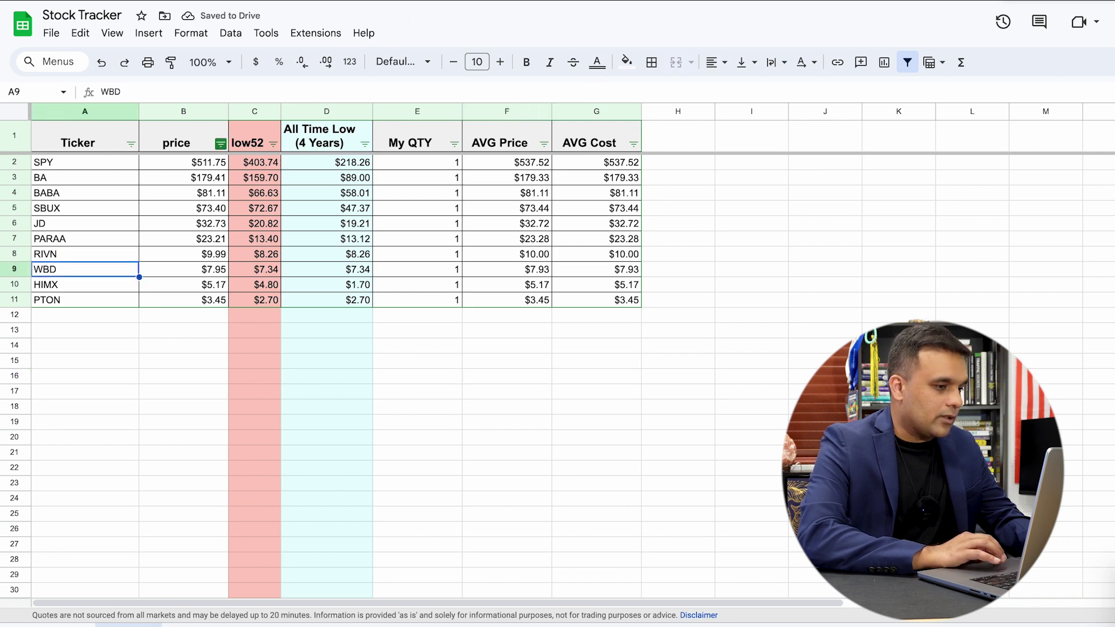
drag(593, 168, 593, 306)
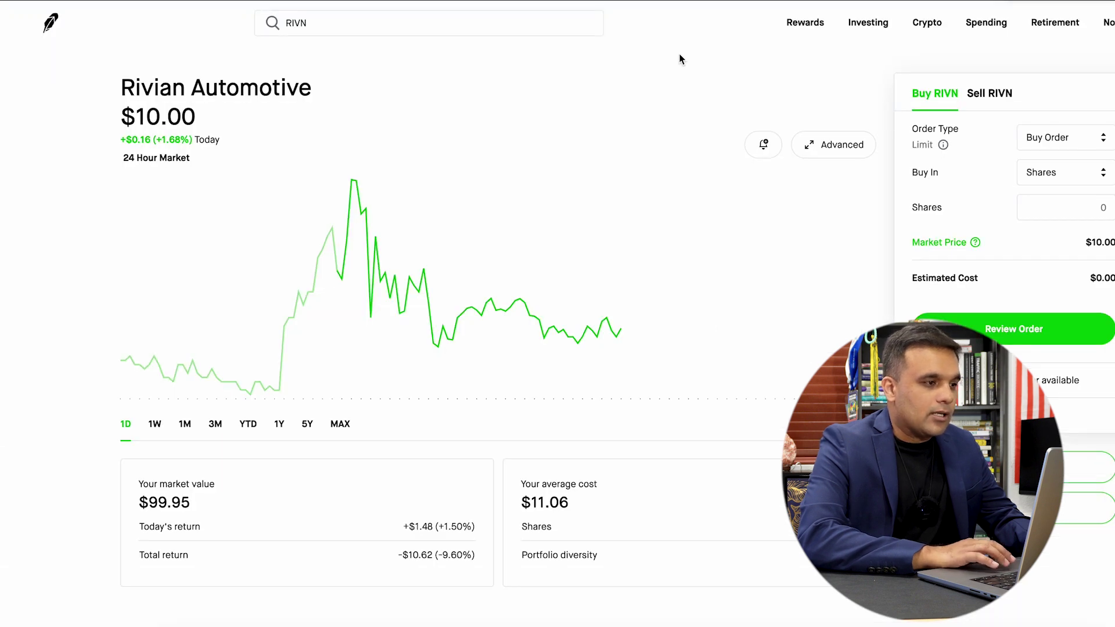
click(513, 23)
double_click(513, 24)
key(BackSpace)
click(652, 62)
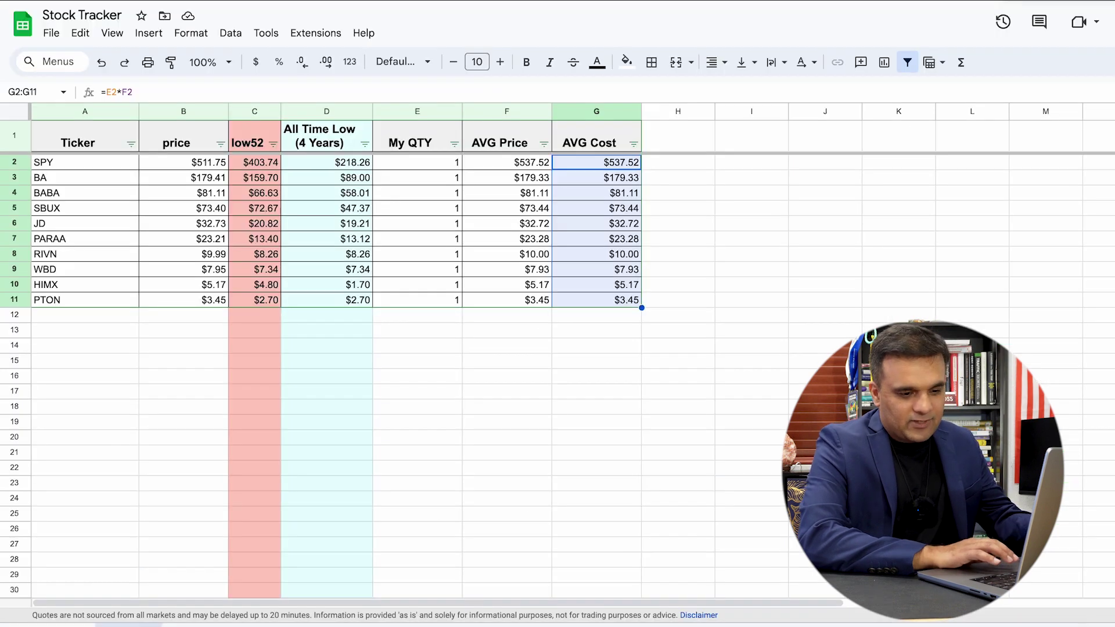